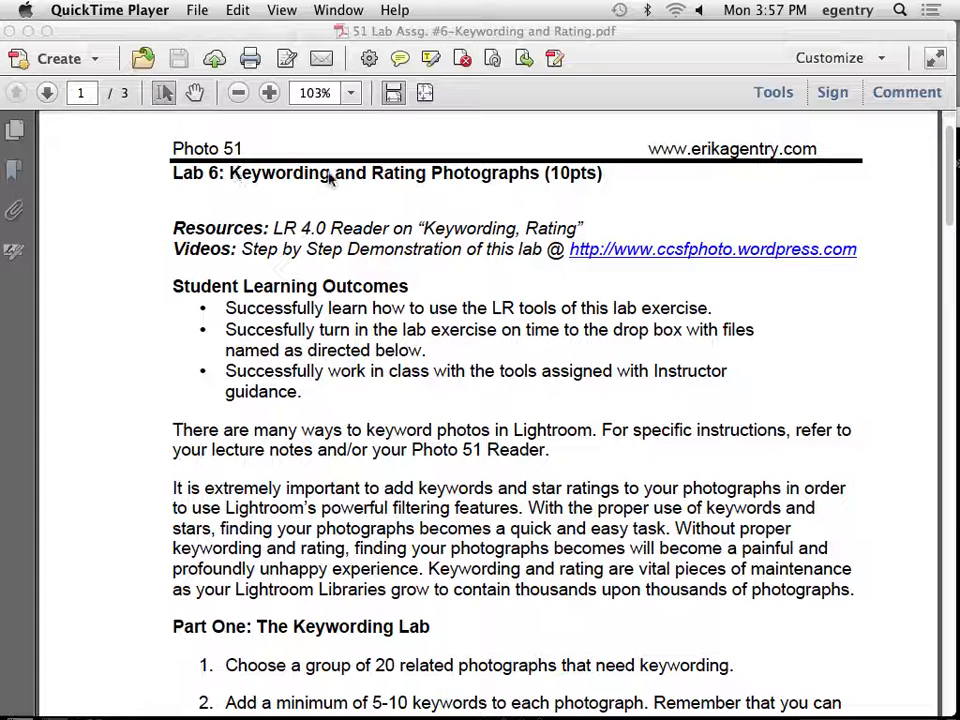
Switch to Lightroom and show the photos in the sample_images folder.
{"action": "mouse_move", "coordinate": [505, 712]}
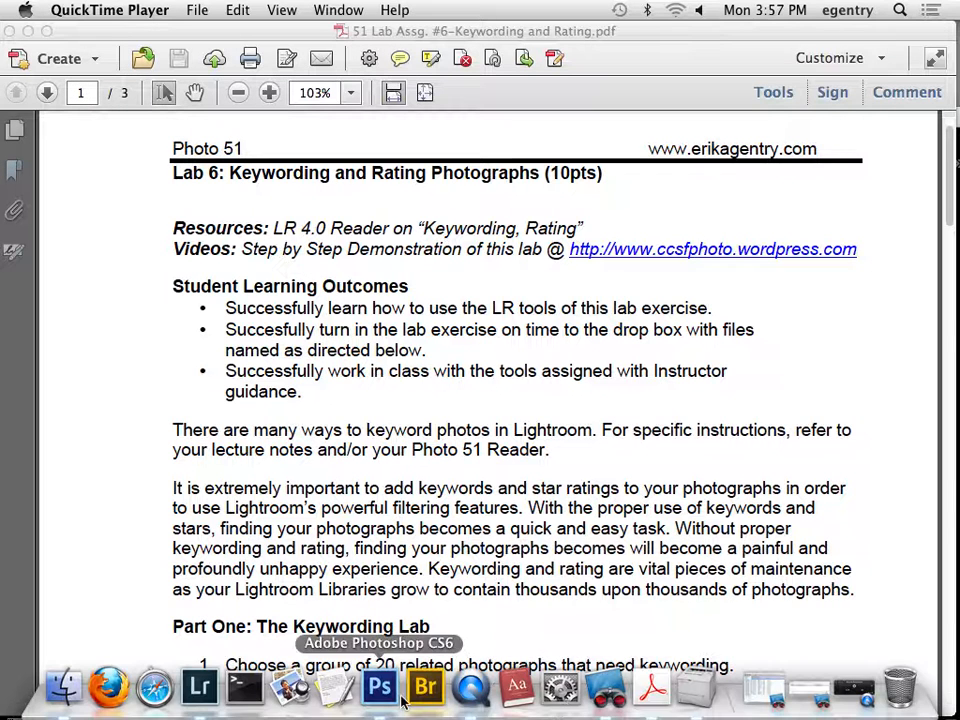
{"action": "left_click", "coordinate": [200, 686]}
{"action": "left_click_drag", "start_coordinate": [460, 124], "coordinate": [460, 6]}
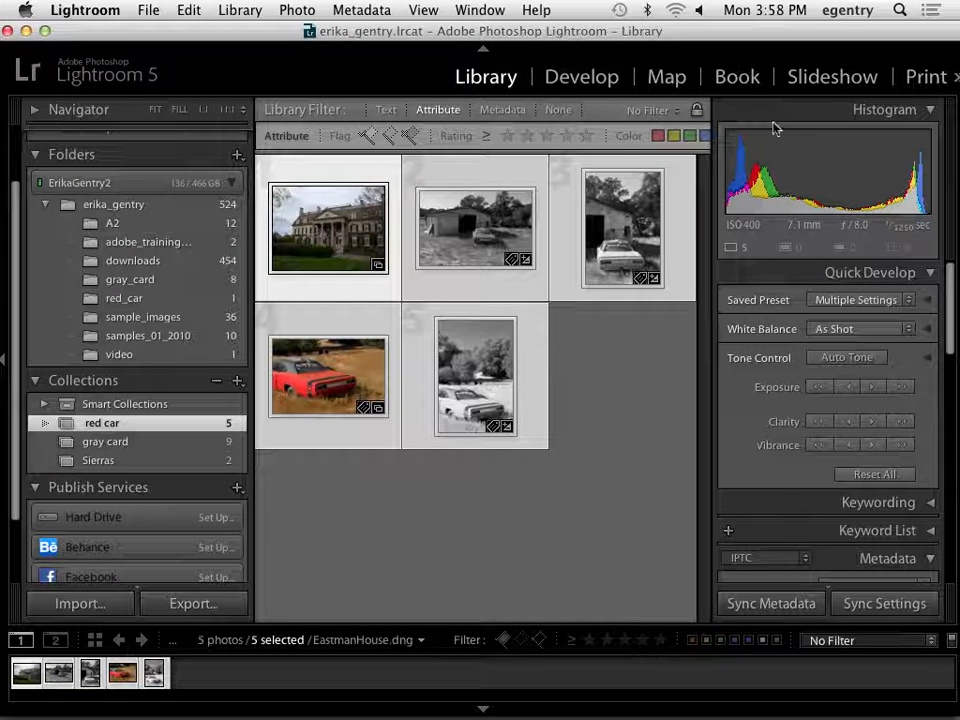
{"action": "left_click", "coordinate": [138, 321]}
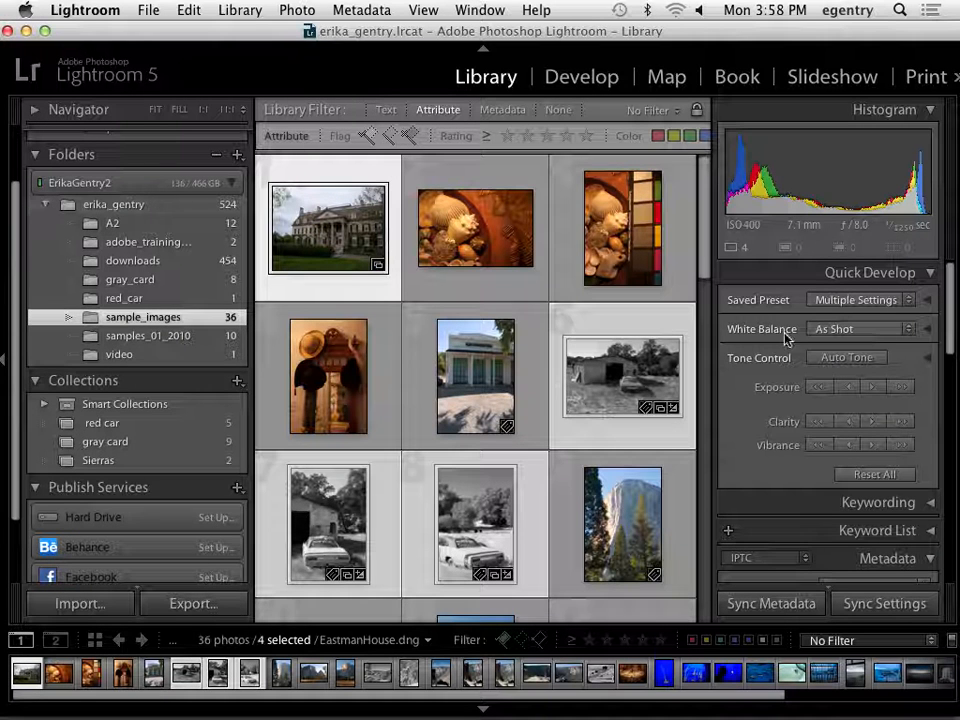
Collapse the Histogram and Quick Develop sections and set the metadata view to EXIF.
{"action": "left_click", "coordinate": [928, 112]}
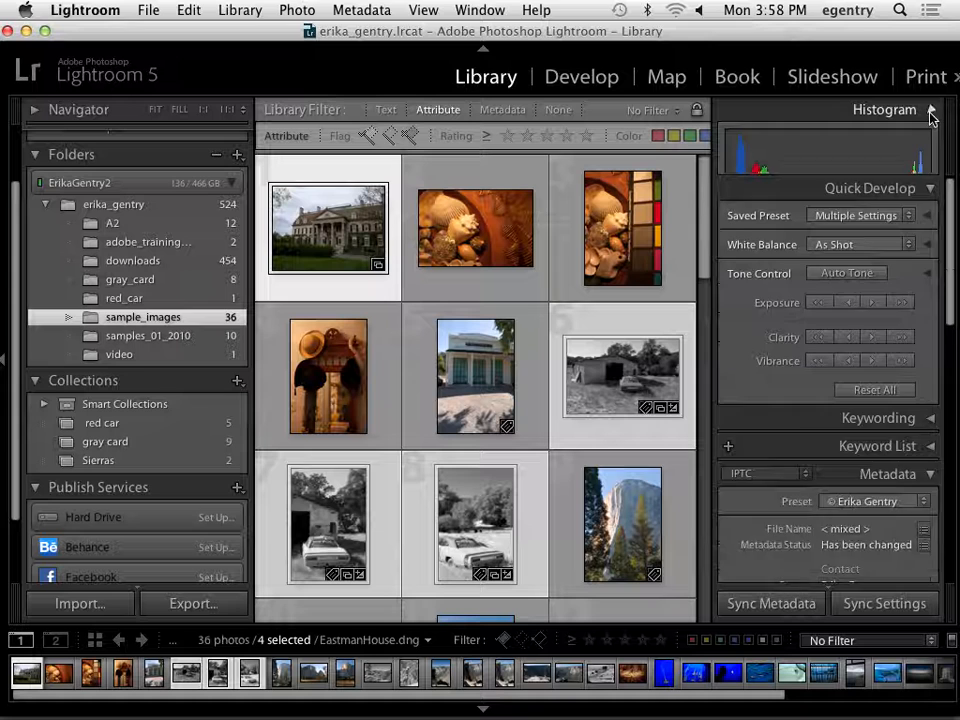
{"action": "left_click", "coordinate": [930, 139]}
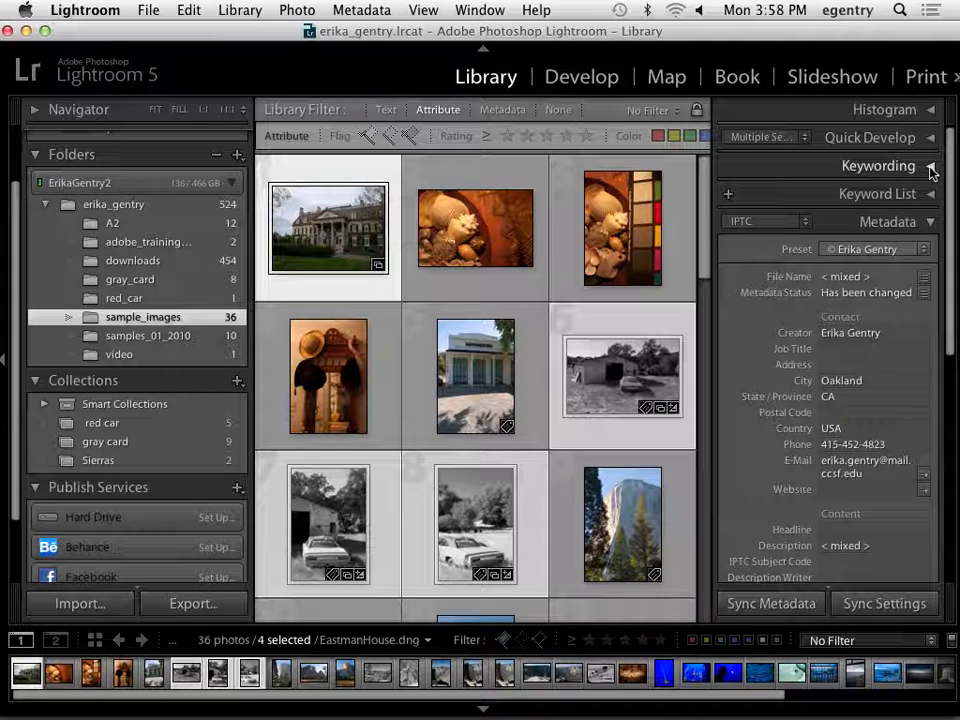
{"action": "left_click", "coordinate": [755, 222]}
{"action": "left_click", "coordinate": [760, 220]}
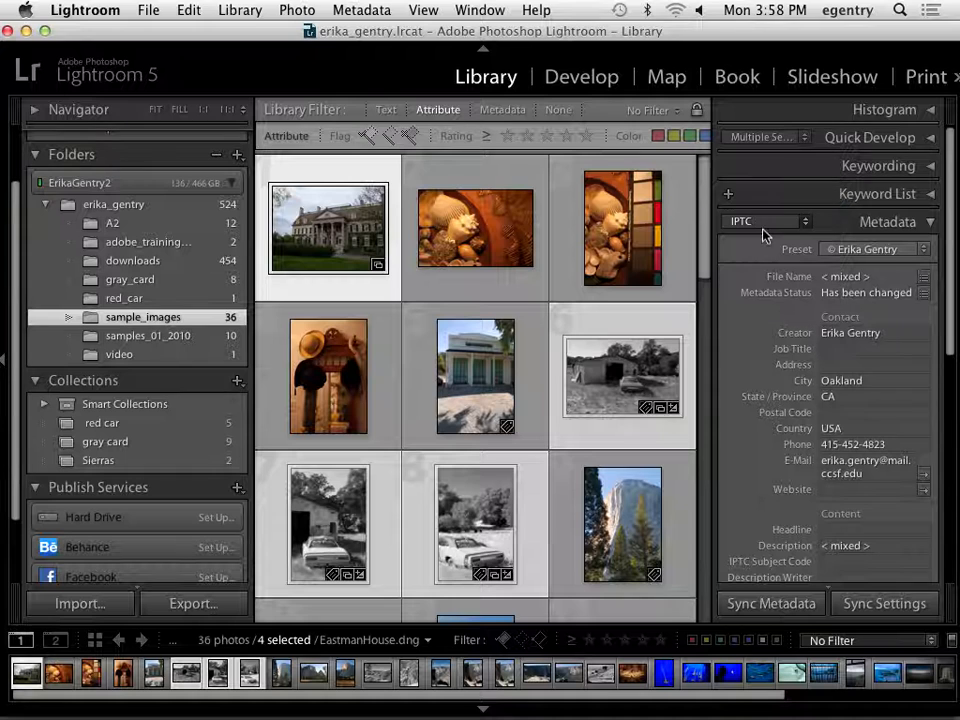
{"action": "left_click", "coordinate": [761, 230]}
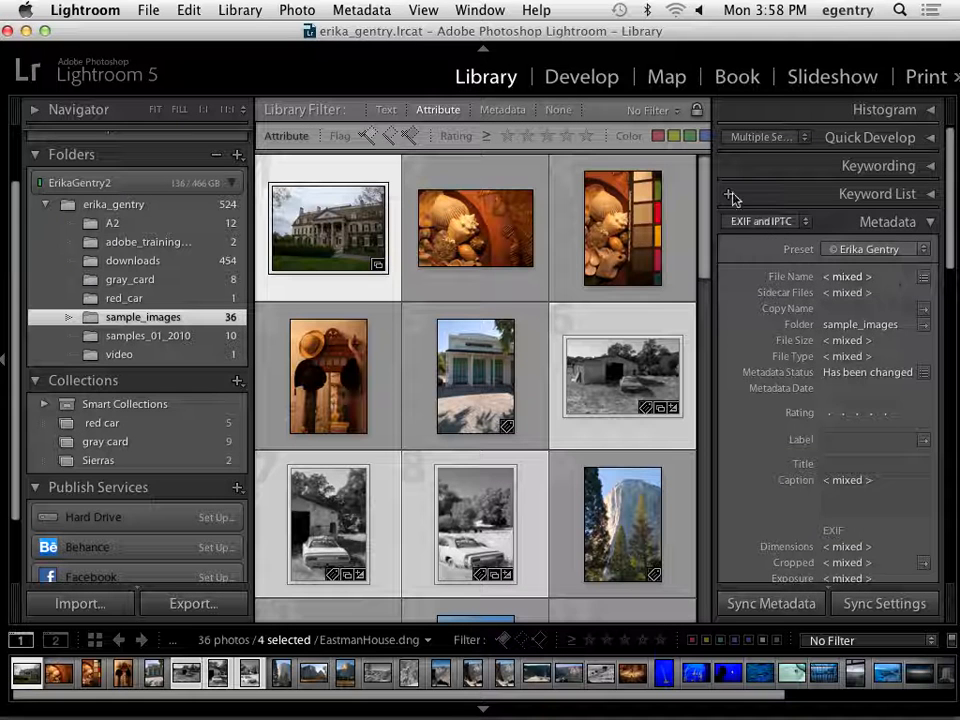
{"action": "left_click", "coordinate": [757, 223]}
{"action": "left_click", "coordinate": [757, 208]}
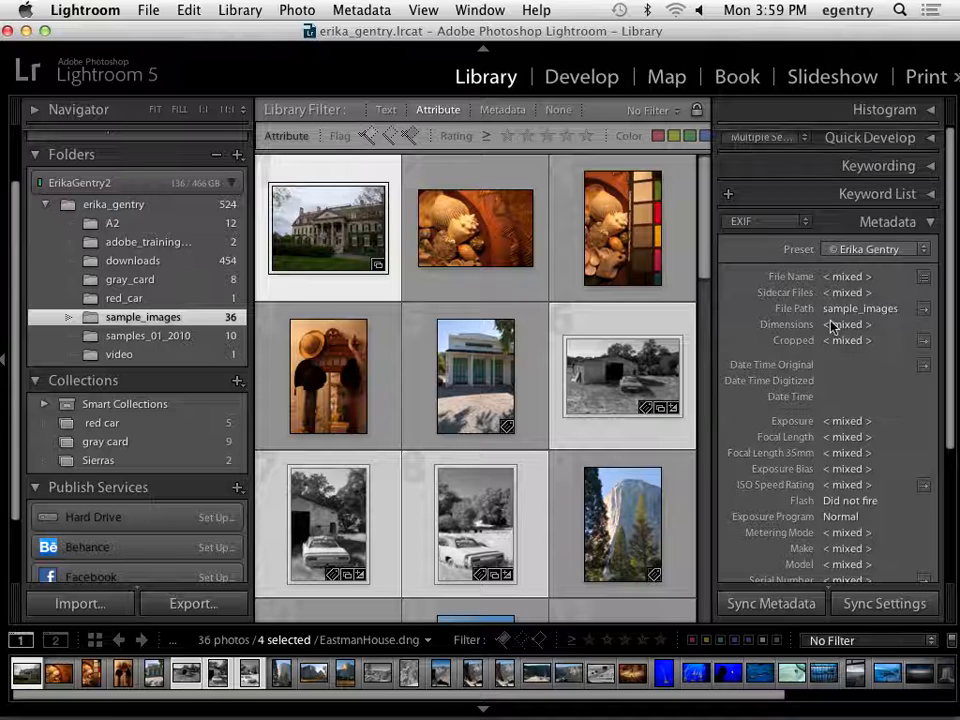
Examine the EXIF data of the shells photo and the Monterey aquarium photo, from file details through camera and lens fields.
{"action": "scroll", "coordinate": [830, 325], "scroll_direction": "down", "scroll_amount": 1}
{"action": "left_click", "coordinate": [465, 245]}
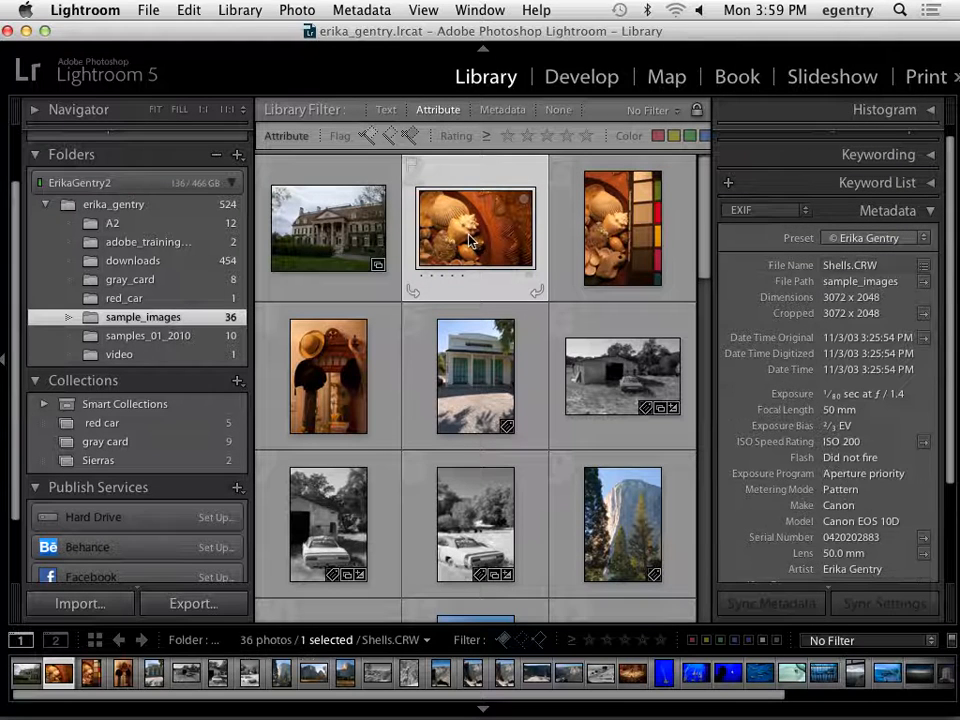
{"action": "left_click", "coordinate": [463, 380]}
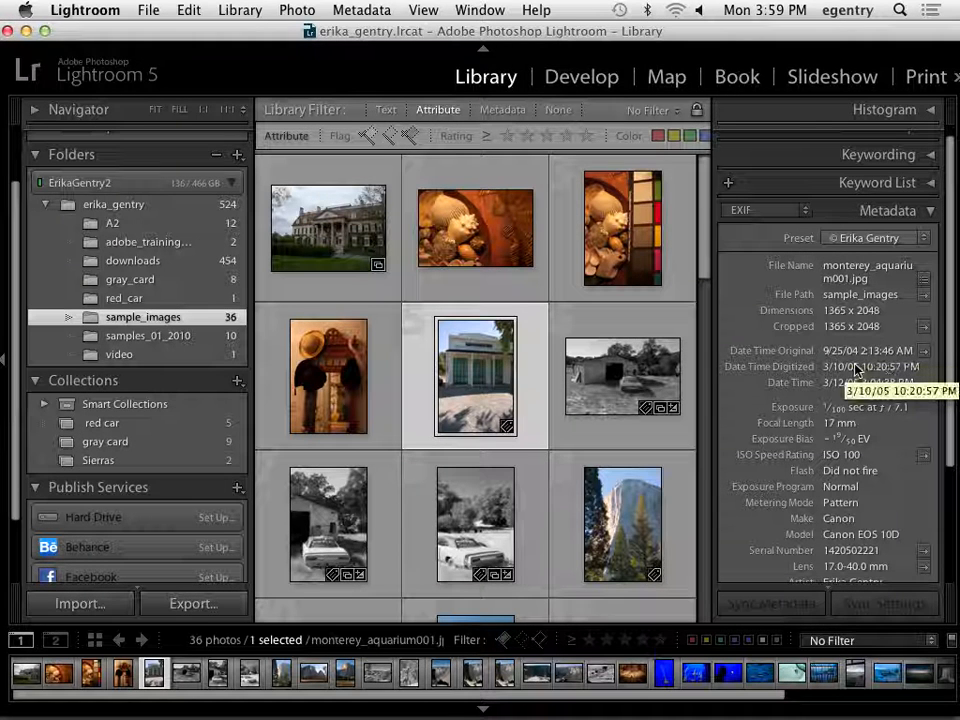
{"action": "scroll", "coordinate": [862, 465], "scroll_direction": "down", "scroll_amount": 3}
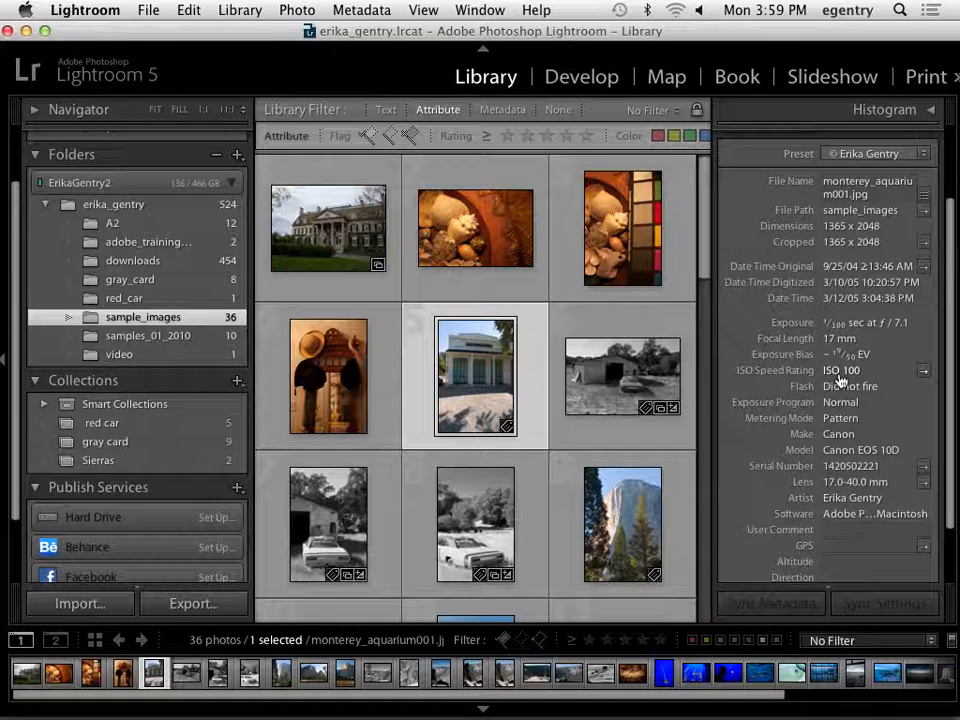
{"action": "scroll", "coordinate": [860, 505], "scroll_direction": "down", "scroll_amount": 1}
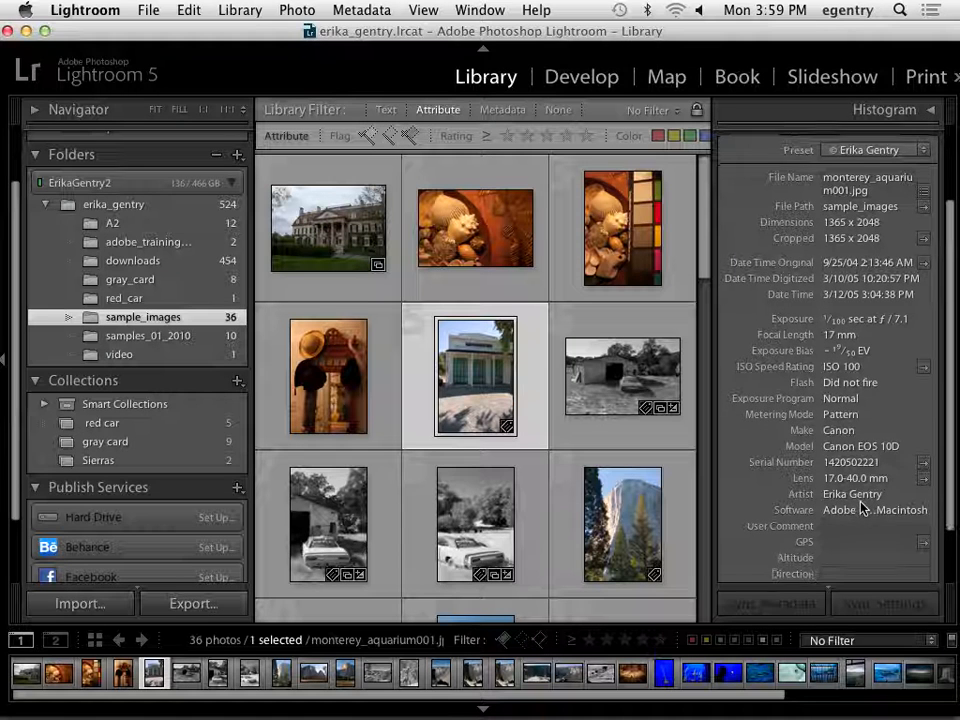
{"action": "scroll", "coordinate": [860, 505], "scroll_direction": "down", "scroll_amount": 3}
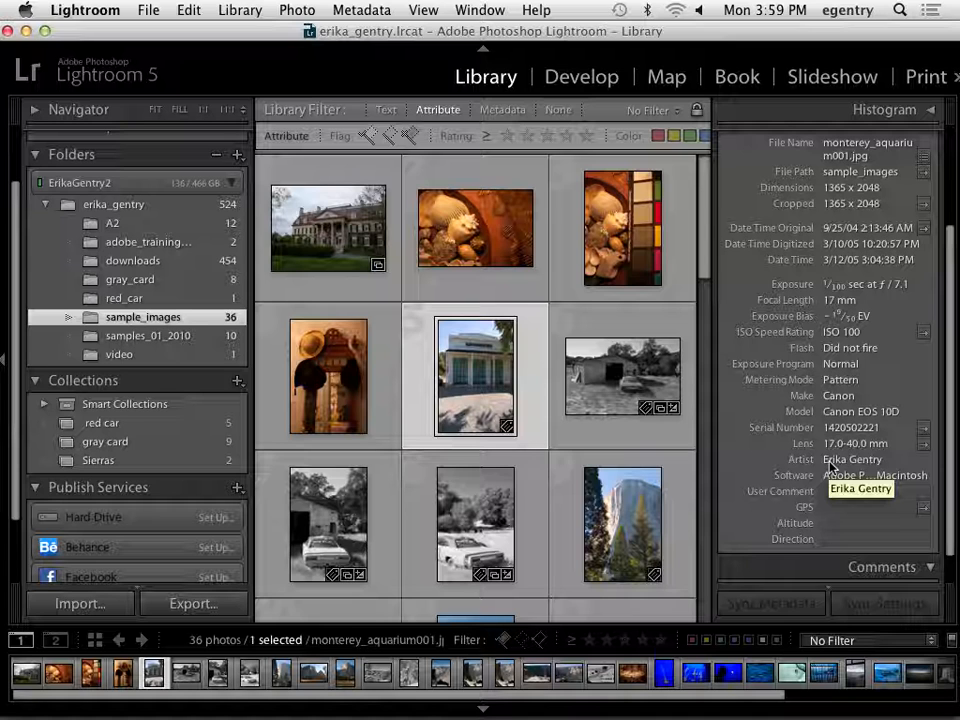
{"action": "scroll", "coordinate": [812, 300], "scroll_direction": "up", "scroll_amount": 3}
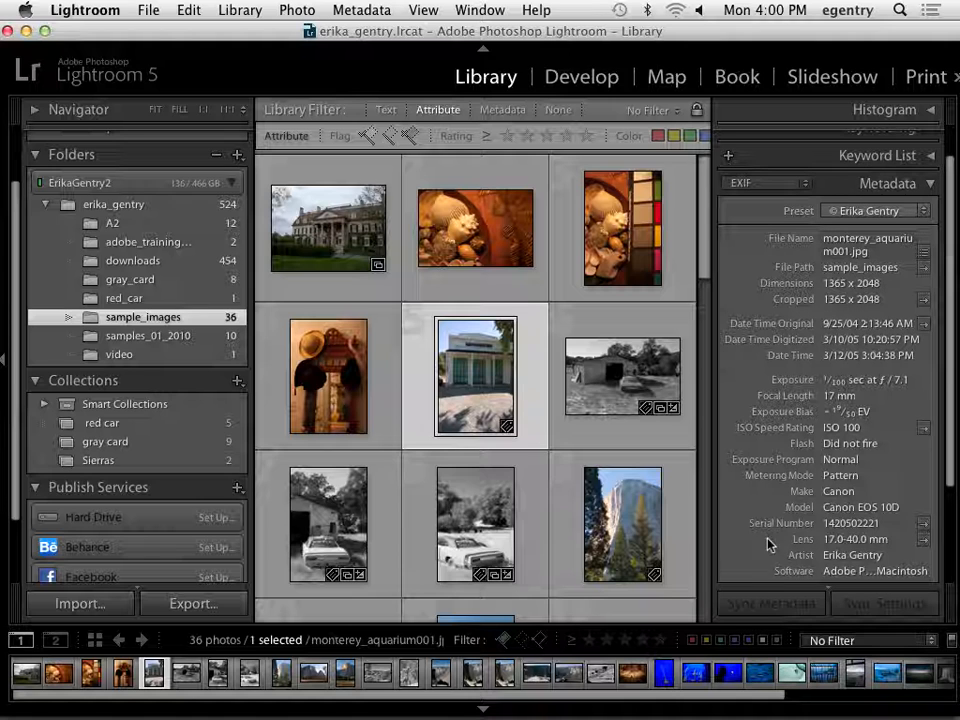
Switch the metadata view to IPTC and examine the aquarium photo's creator, city, state, phone and e-mail fields.
{"action": "left_click", "coordinate": [810, 185]}
{"action": "left_click", "coordinate": [760, 207]}
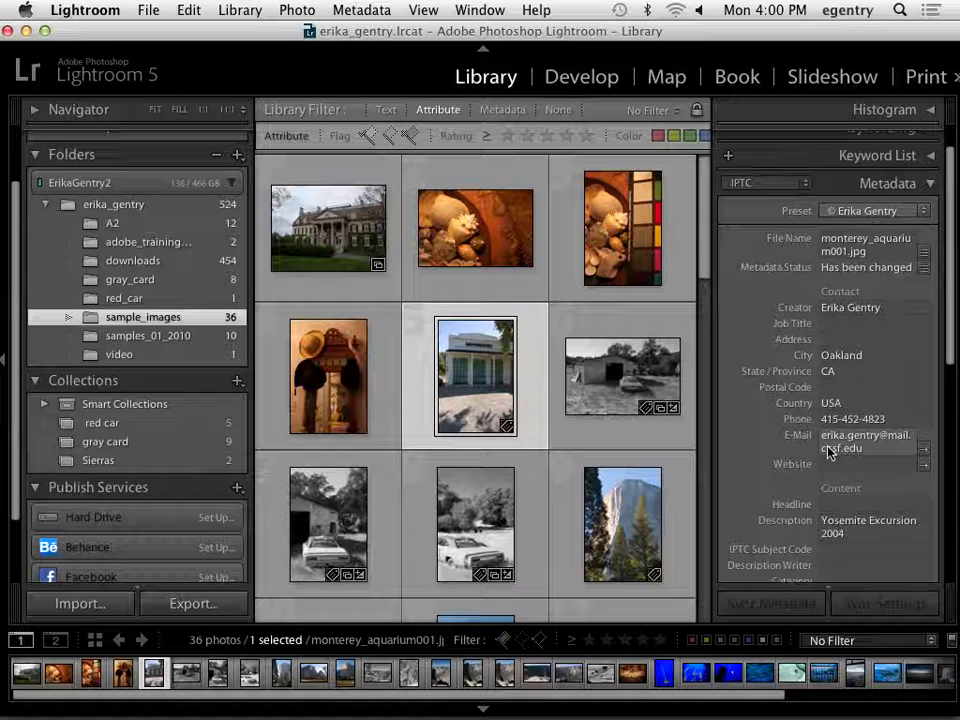
{"action": "left_click", "coordinate": [839, 317]}
{"action": "left_click", "coordinate": [841, 359]}
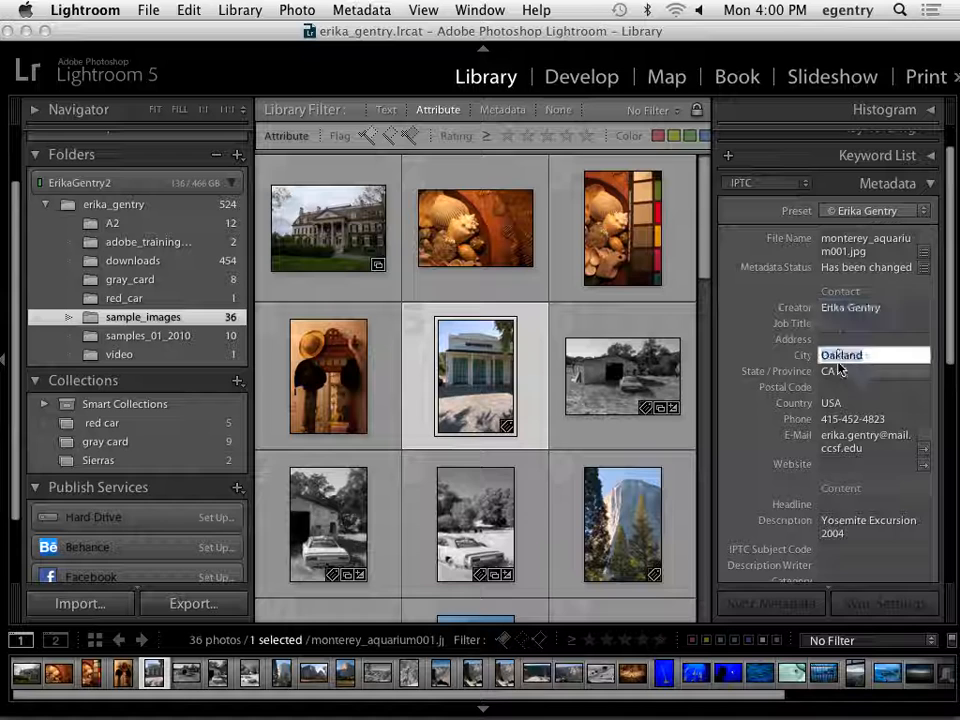
{"action": "left_click", "coordinate": [838, 372]}
{"action": "left_click", "coordinate": [838, 419]}
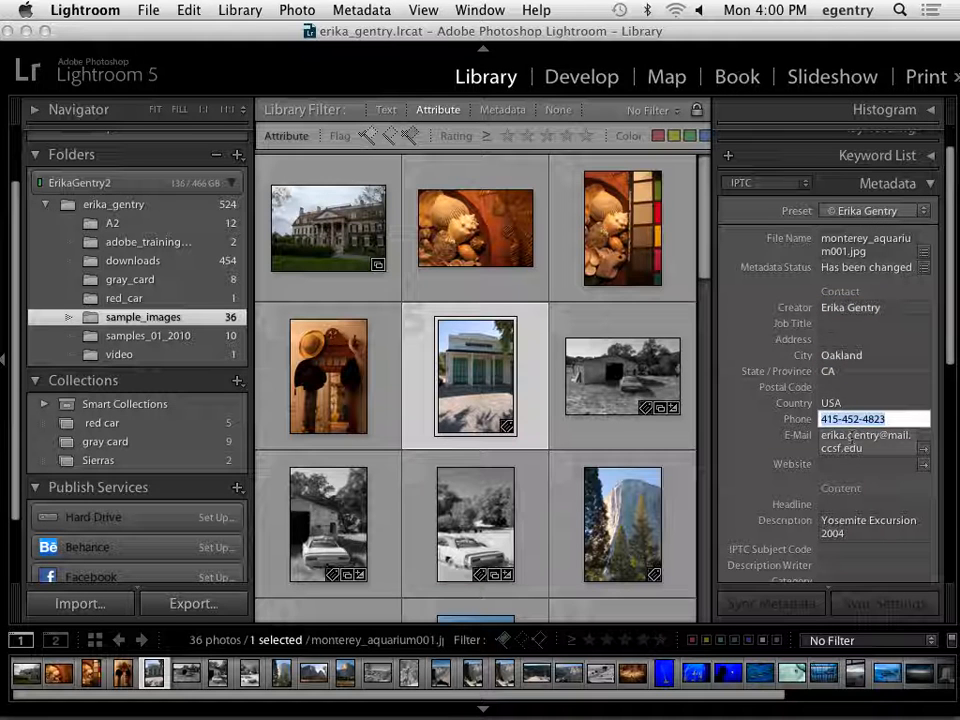
{"action": "left_click", "coordinate": [838, 440]}
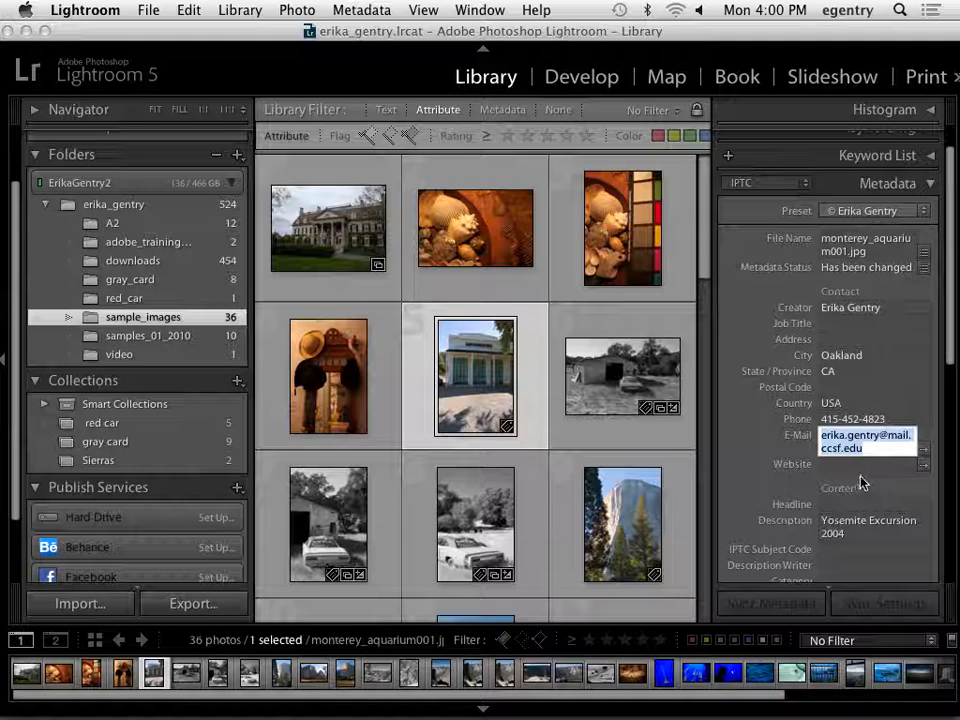
{"action": "scroll", "coordinate": [860, 483], "scroll_direction": "down", "scroll_amount": 4}
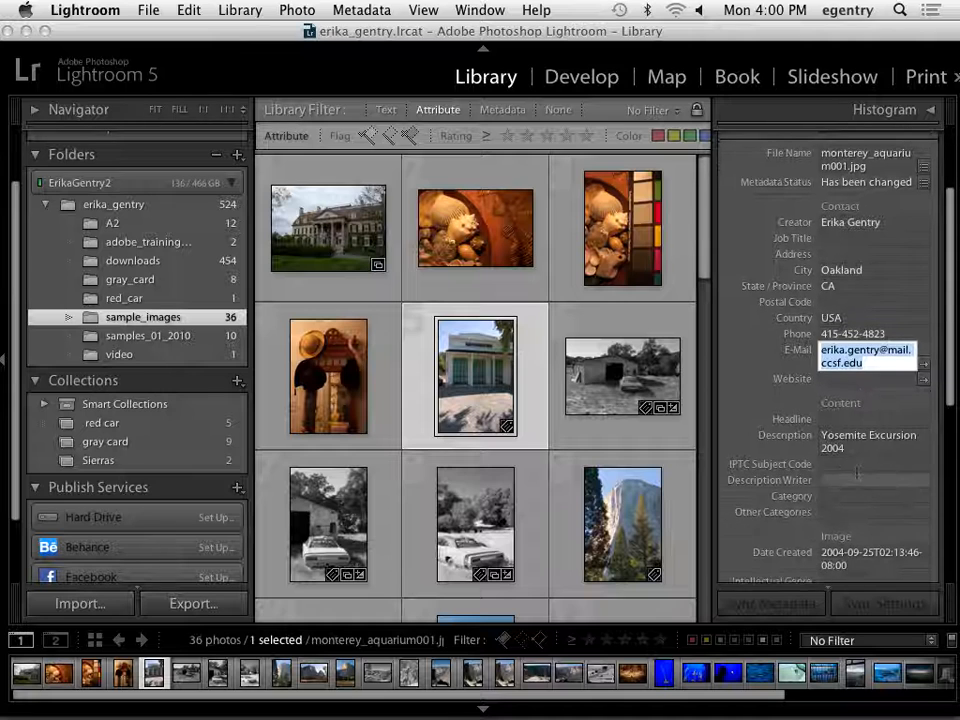
{"action": "scroll", "coordinate": [860, 483], "scroll_direction": "up", "scroll_amount": 3}
{"action": "scroll", "coordinate": [857, 472], "scroll_direction": "up", "scroll_amount": 2}
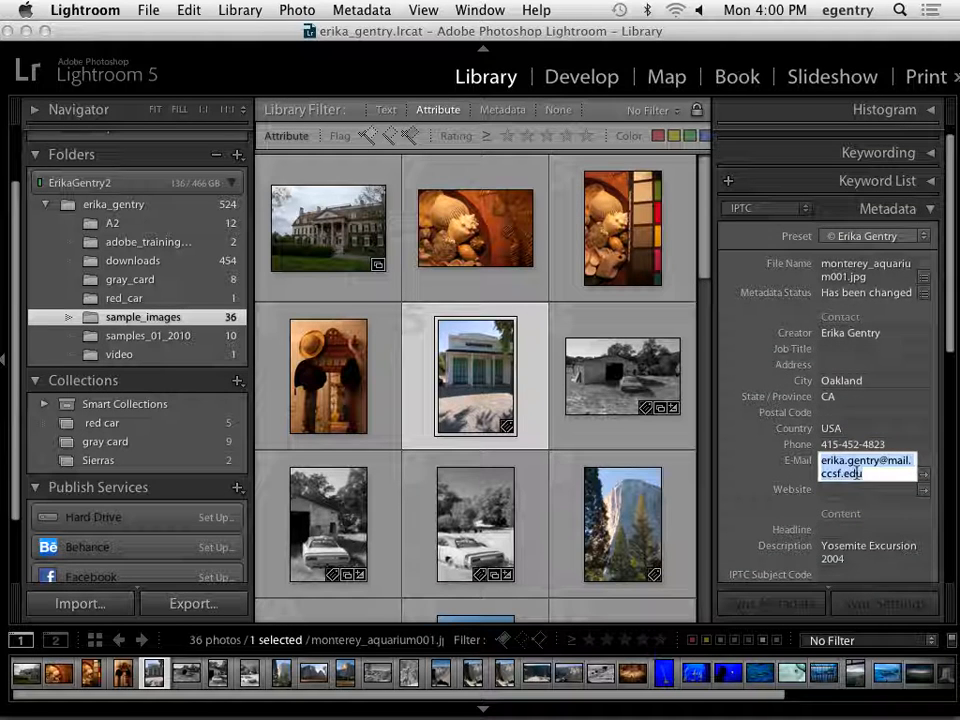
Look through the available metadata presets and review the remaining IPTC content, image and status fields of the aquarium photo.
{"action": "left_click", "coordinate": [860, 237]}
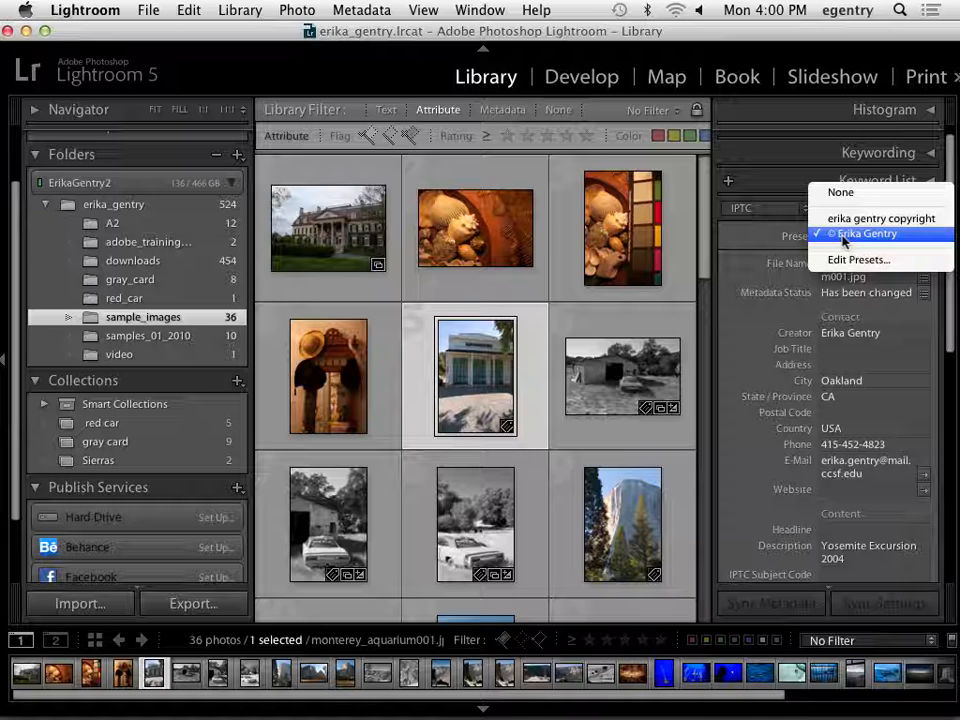
{"action": "left_click", "coordinate": [838, 237]}
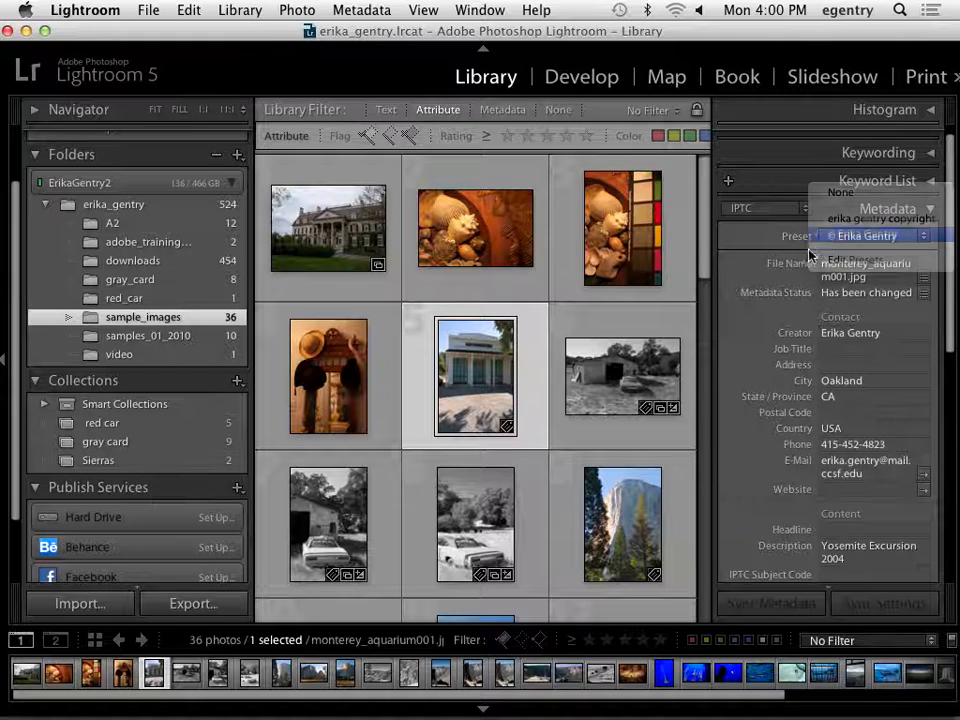
{"action": "left_click", "coordinate": [835, 236]}
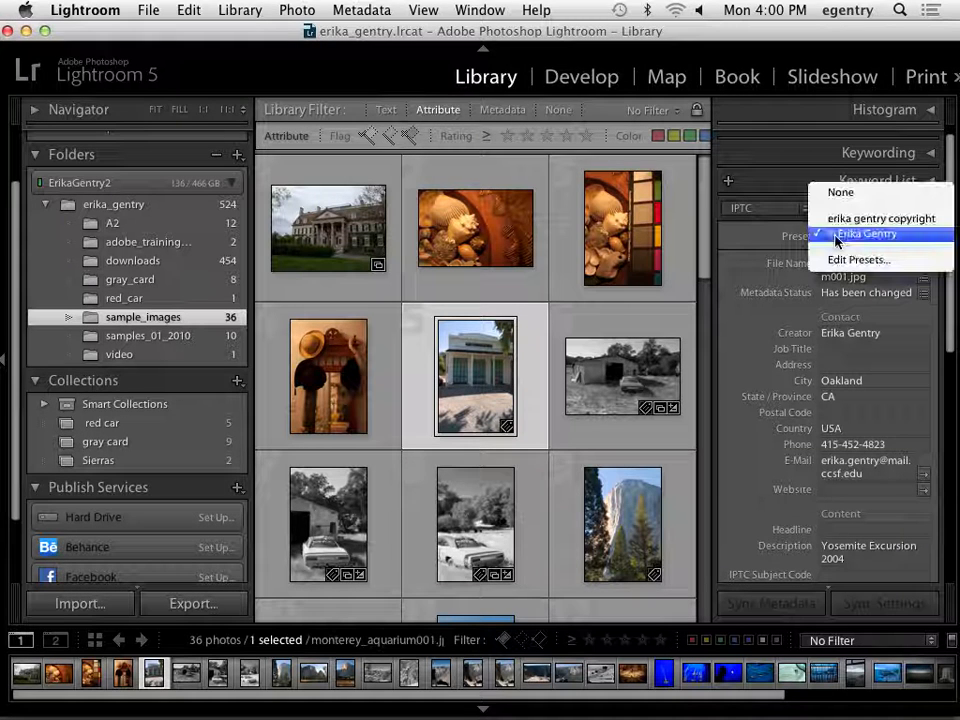
{"action": "left_click", "coordinate": [838, 236]}
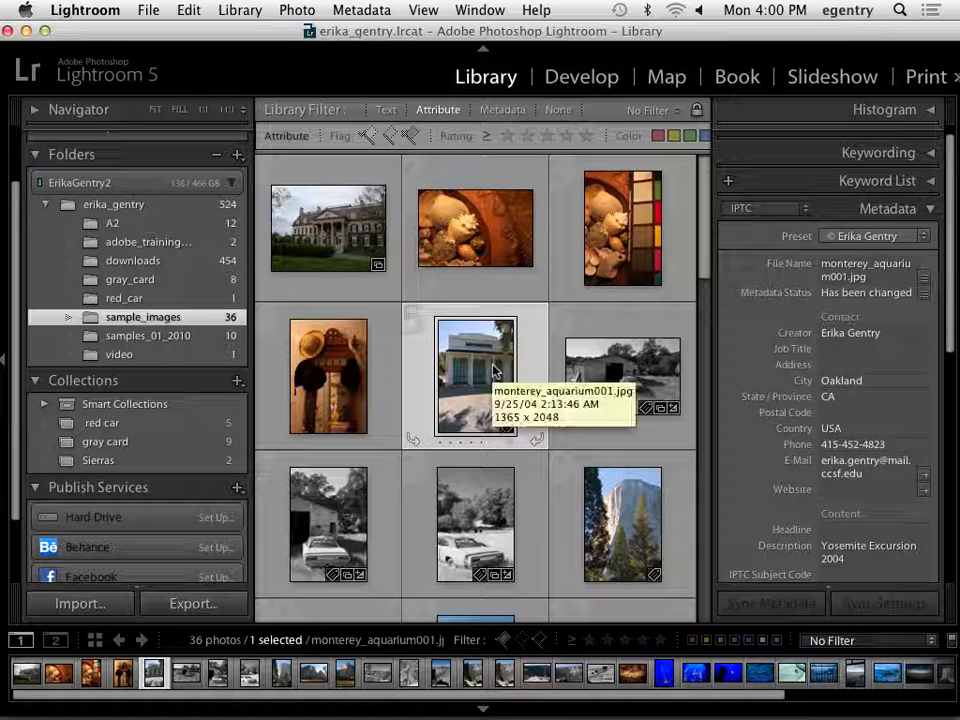
{"action": "left_click", "coordinate": [917, 239]}
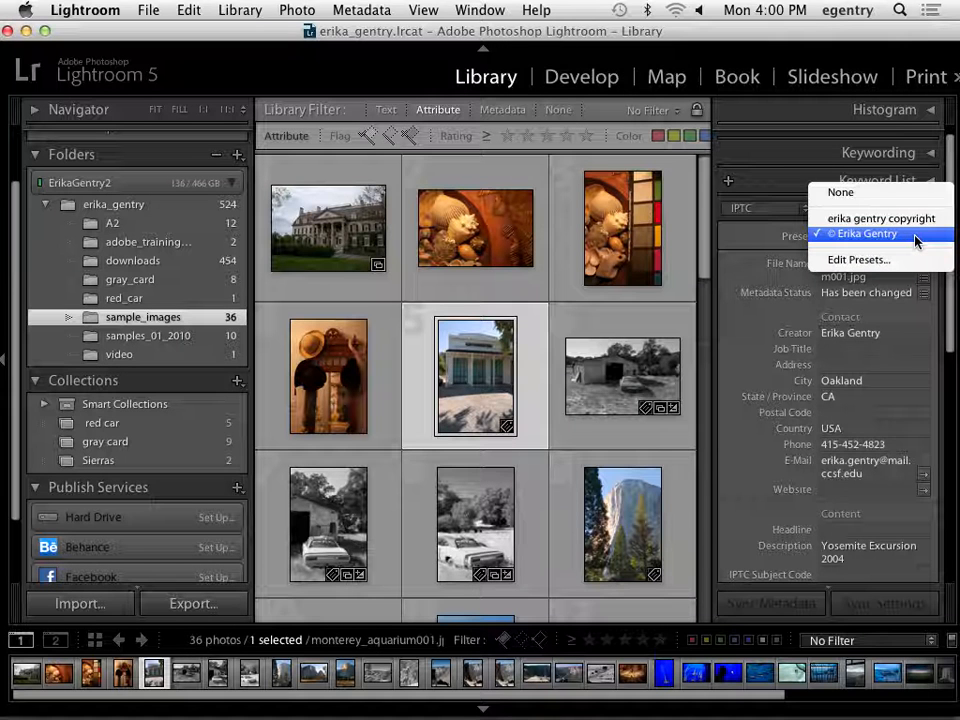
{"action": "left_click", "coordinate": [917, 236]}
{"action": "scroll", "coordinate": [782, 462], "scroll_direction": "down", "scroll_amount": 4}
{"action": "scroll", "coordinate": [782, 462], "scroll_direction": "down", "scroll_amount": 6}
{"action": "scroll", "coordinate": [782, 462], "scroll_direction": "down", "scroll_amount": 2}
{"action": "scroll", "coordinate": [782, 462], "scroll_direction": "up", "scroll_amount": 4}
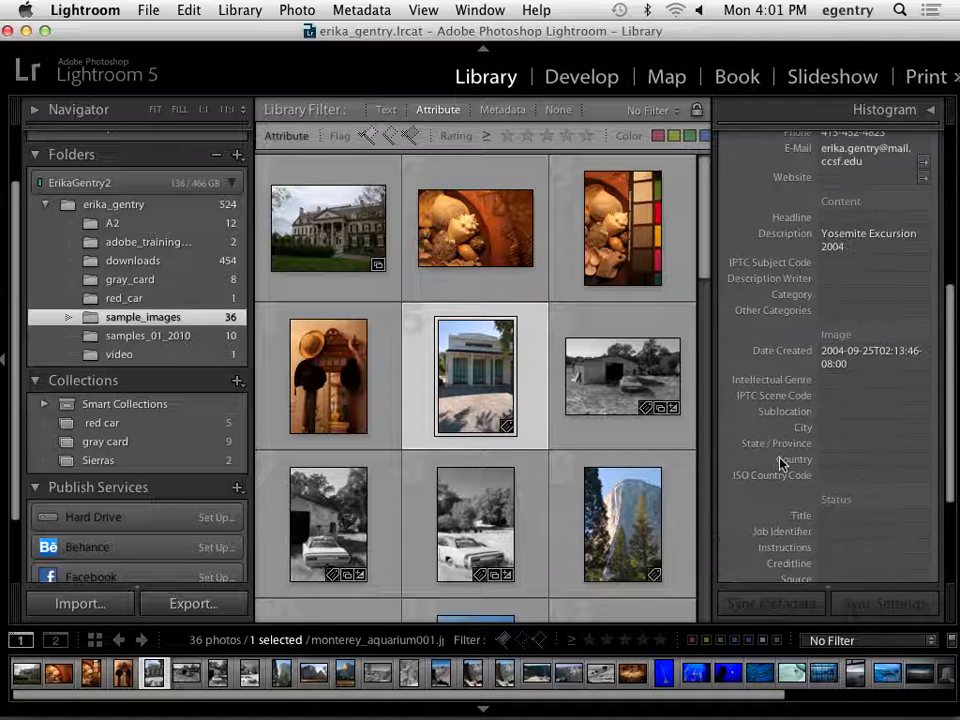
{"action": "scroll", "coordinate": [782, 462], "scroll_direction": "up", "scroll_amount": 8}
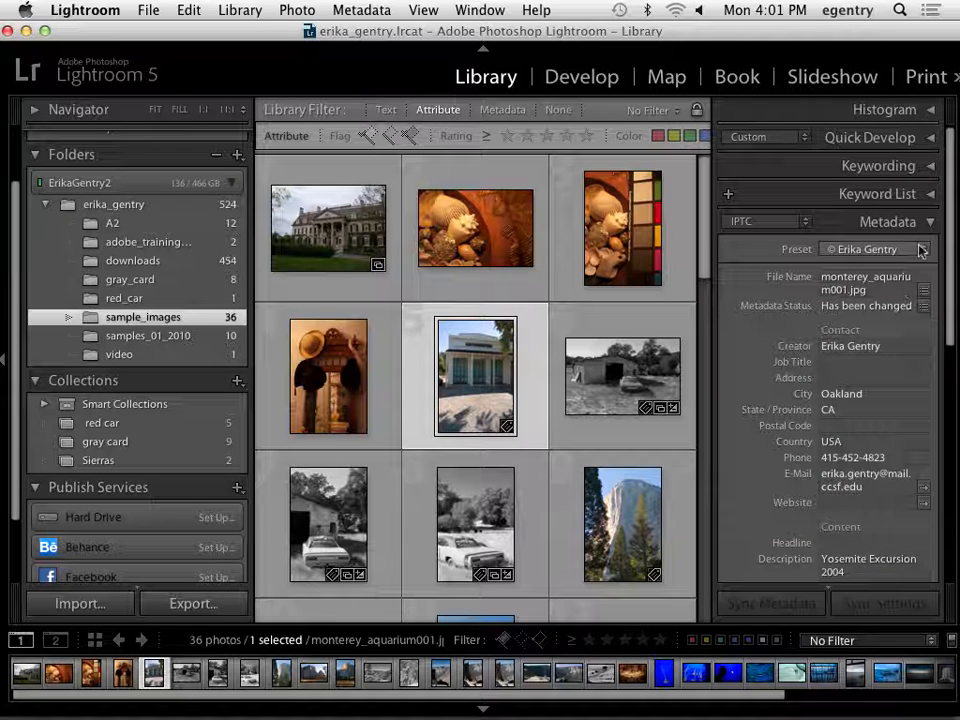
Collapse the Metadata section, expand Keywording, and tag the EastmanHouse.dng photo with Eastman House, Rochester and New York.
{"action": "left_click", "coordinate": [928, 221]}
{"action": "left_click", "coordinate": [929, 168]}
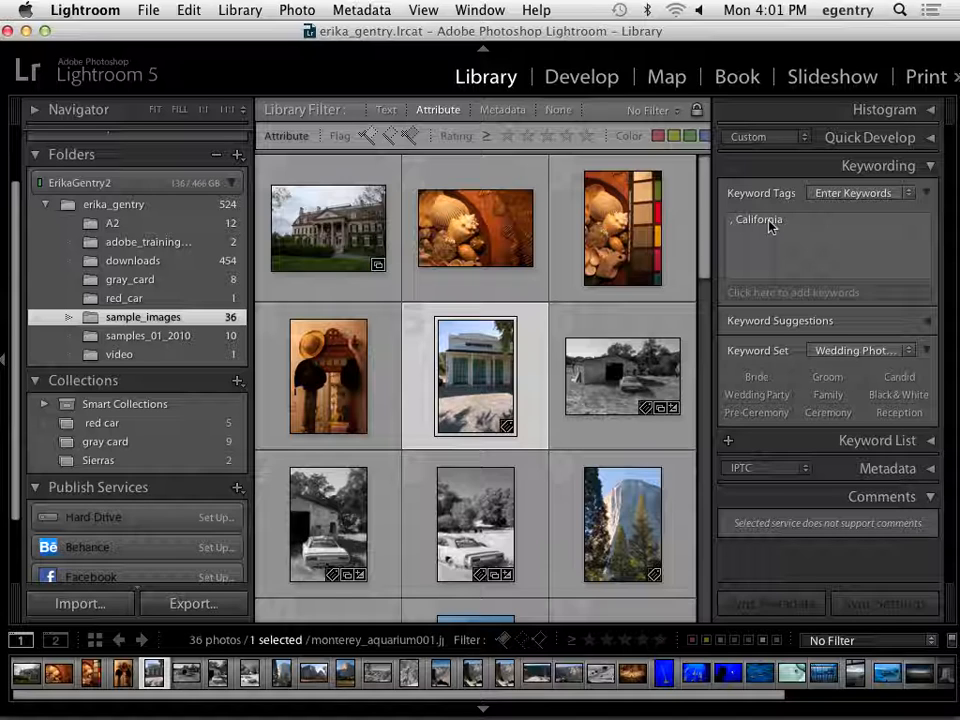
{"action": "left_click", "coordinate": [304, 226]}
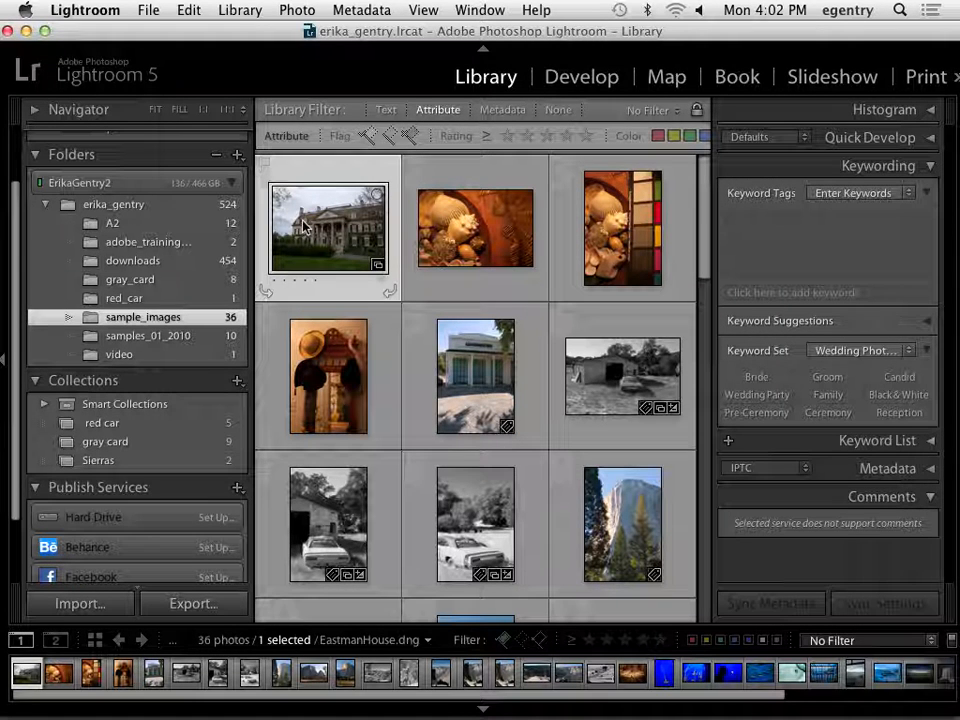
{"action": "left_click", "coordinate": [872, 259]}
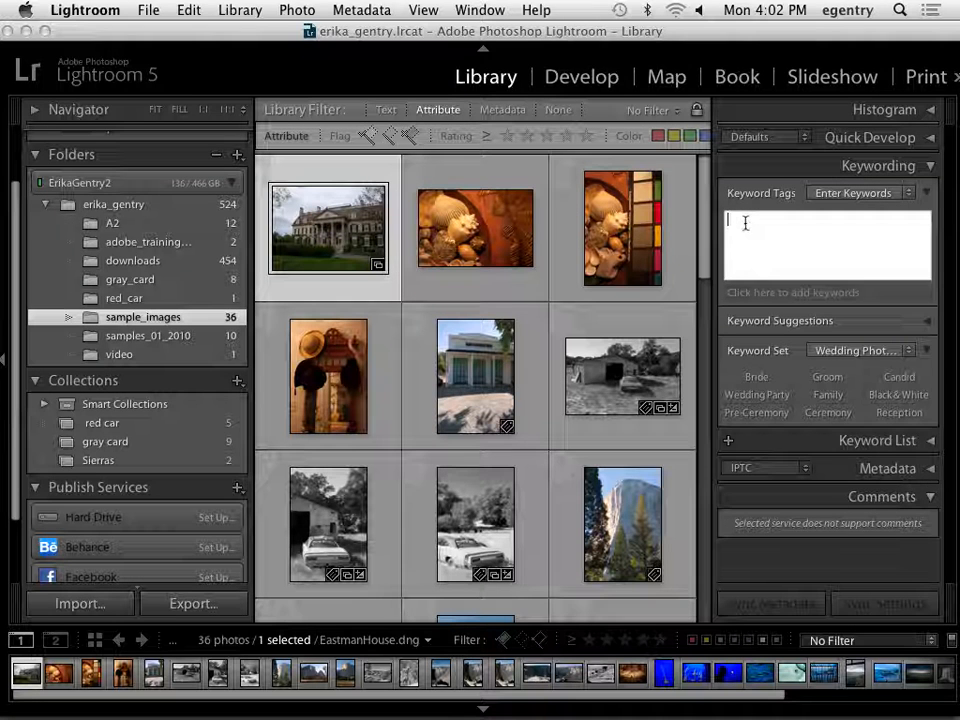
{"action": "type", "text": "Eastman House, "}
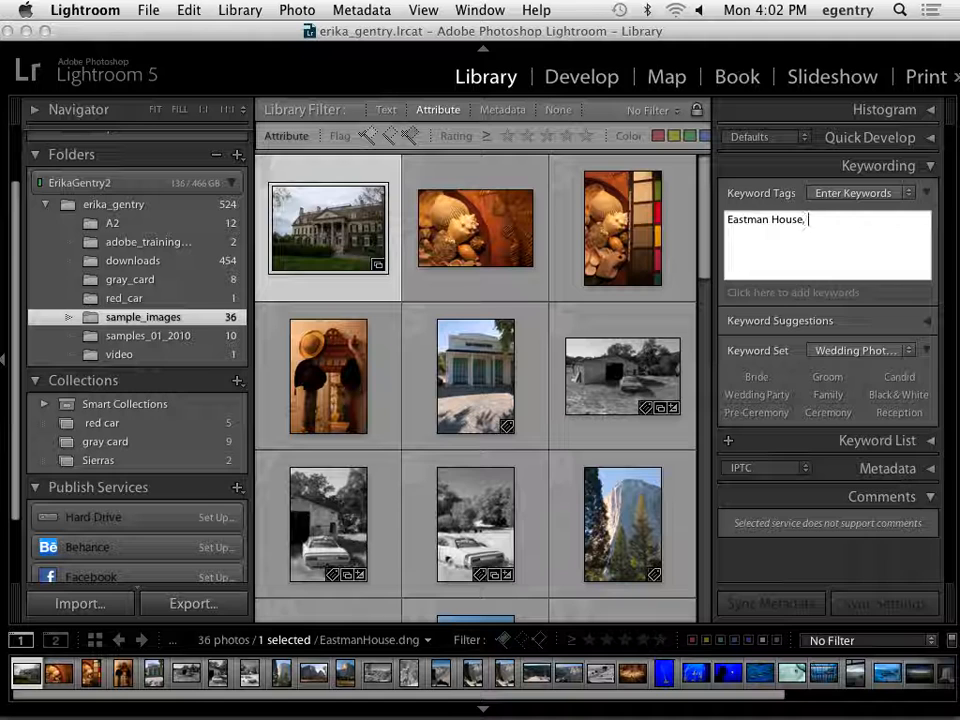
{"action": "type", "text": "Rochester, New York"}
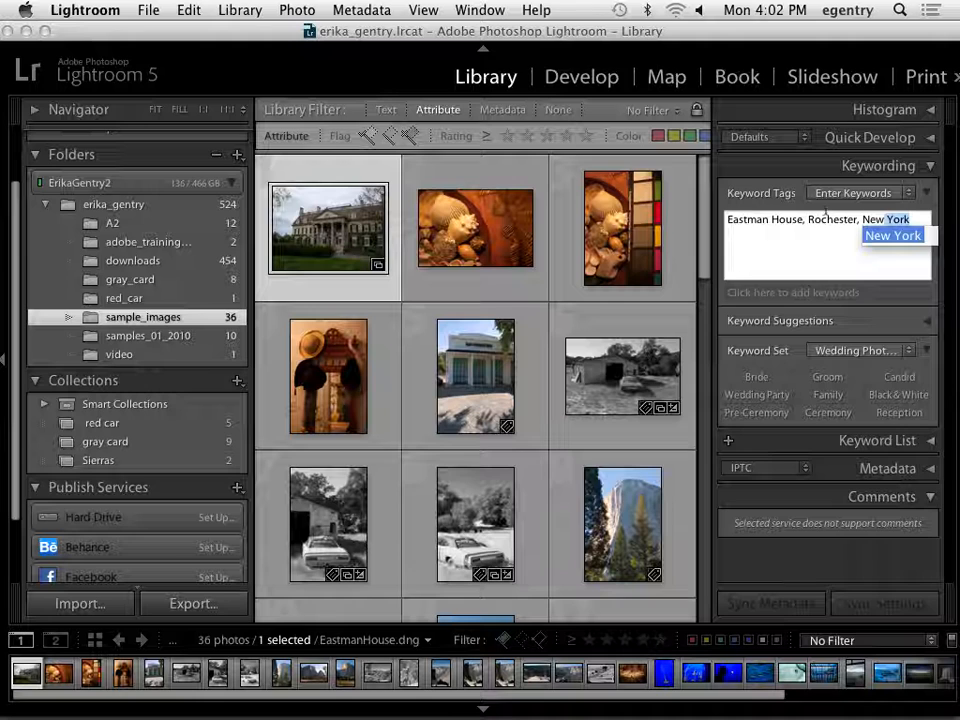
{"action": "key", "text": "Return"}
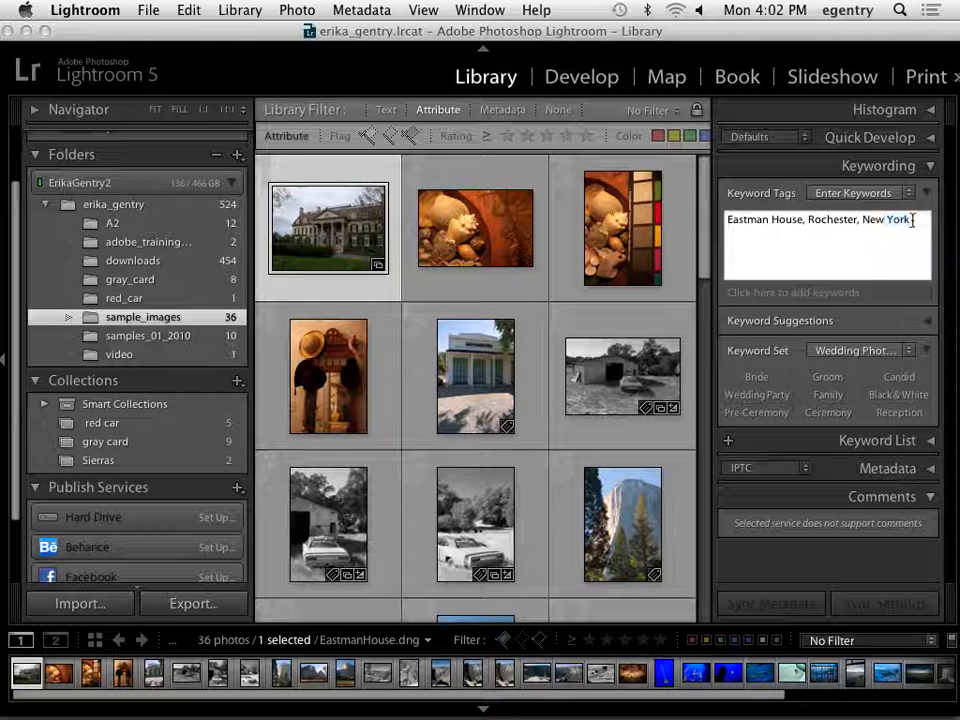
{"action": "type", "text": ", "}
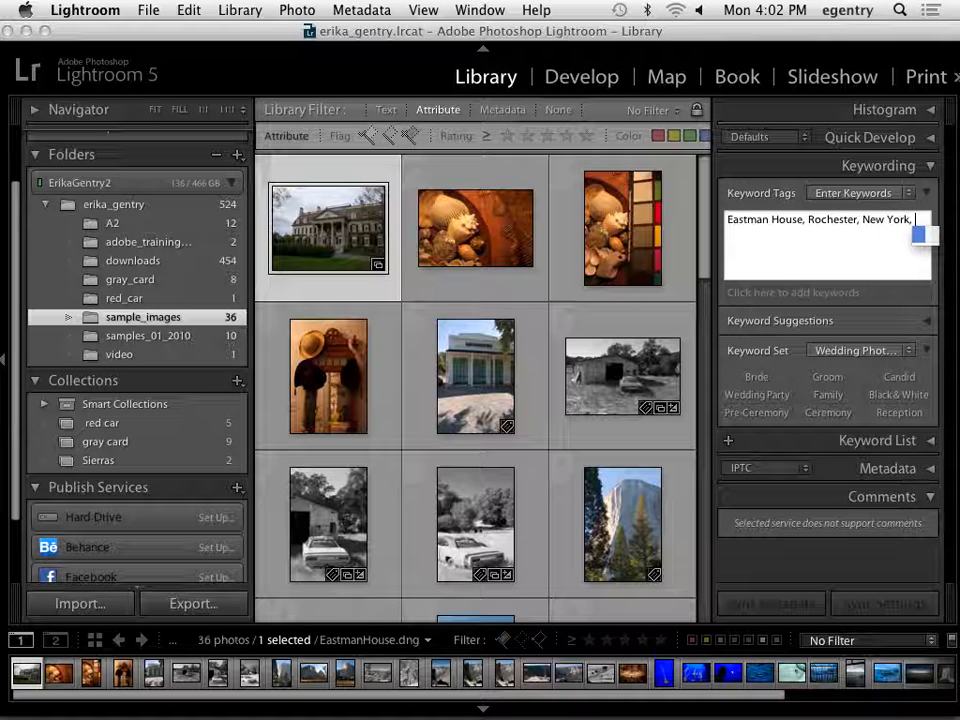
{"action": "type", "text": "Upst"}
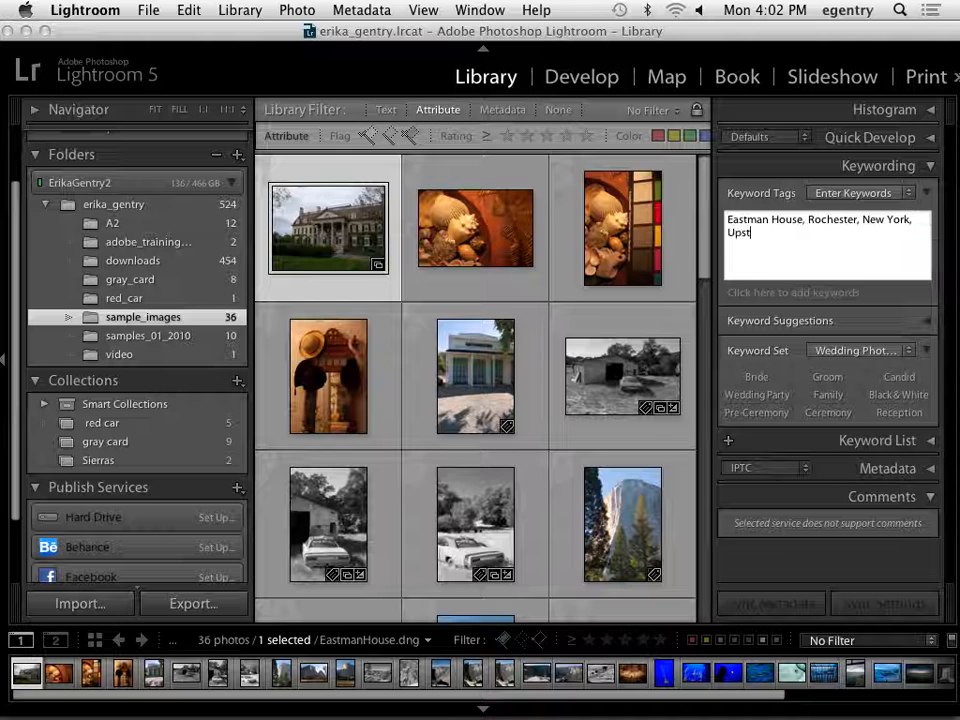
{"action": "type", "text": "ate New York, Call"}
Add Upstate New York, Fall and Photography Museum to the Eastman House photo's keyword tags.
{"action": "key", "text": "BackSpace"}
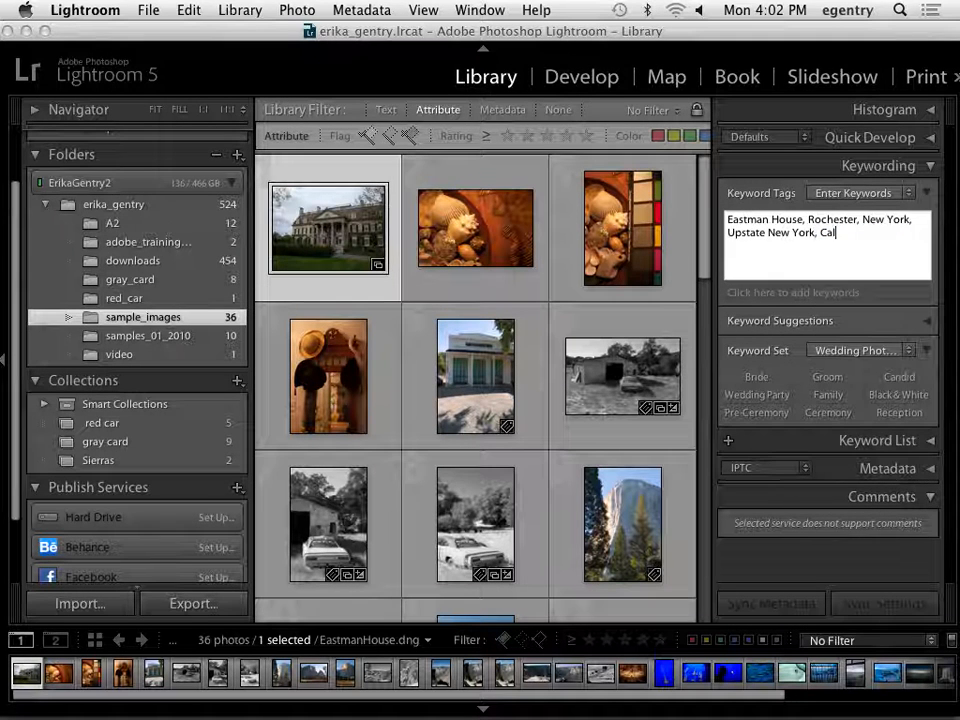
{"action": "type", "text": "Fall, PHoto"}
{"action": "key", "text": "BackSpace"}
{"action": "key", "text": "BackSpace"}
{"action": "key", "text": "BackSpace"}
{"action": "type", "text": "hotography Museum,"}
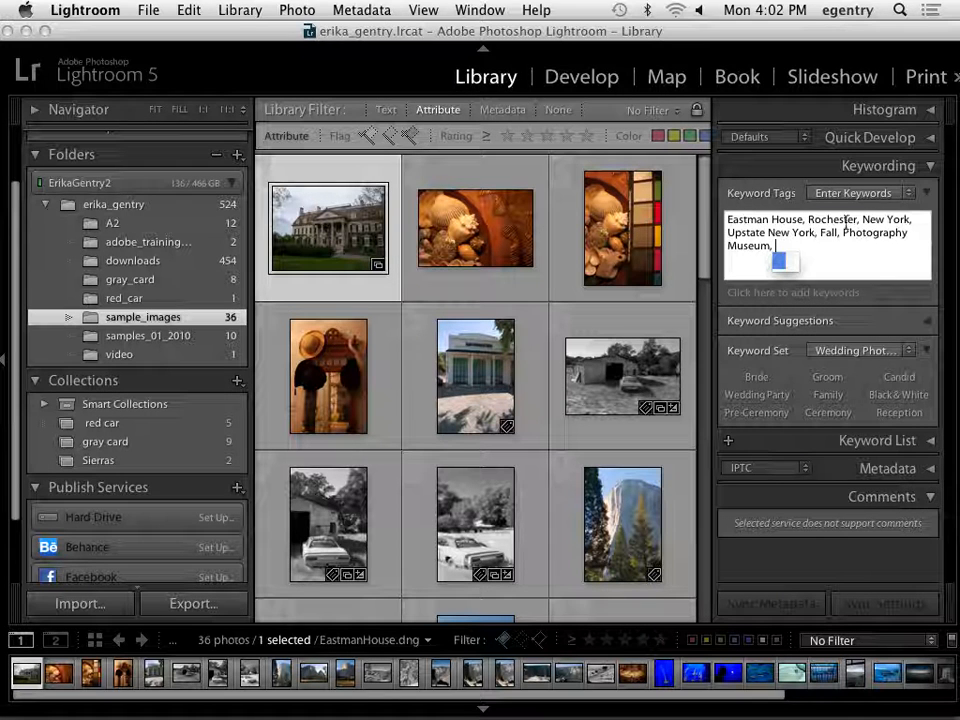
Add the keyword mansion and the suggested keyword USA to the Eastman House photo.
{"action": "left_click", "coordinate": [845, 292]}
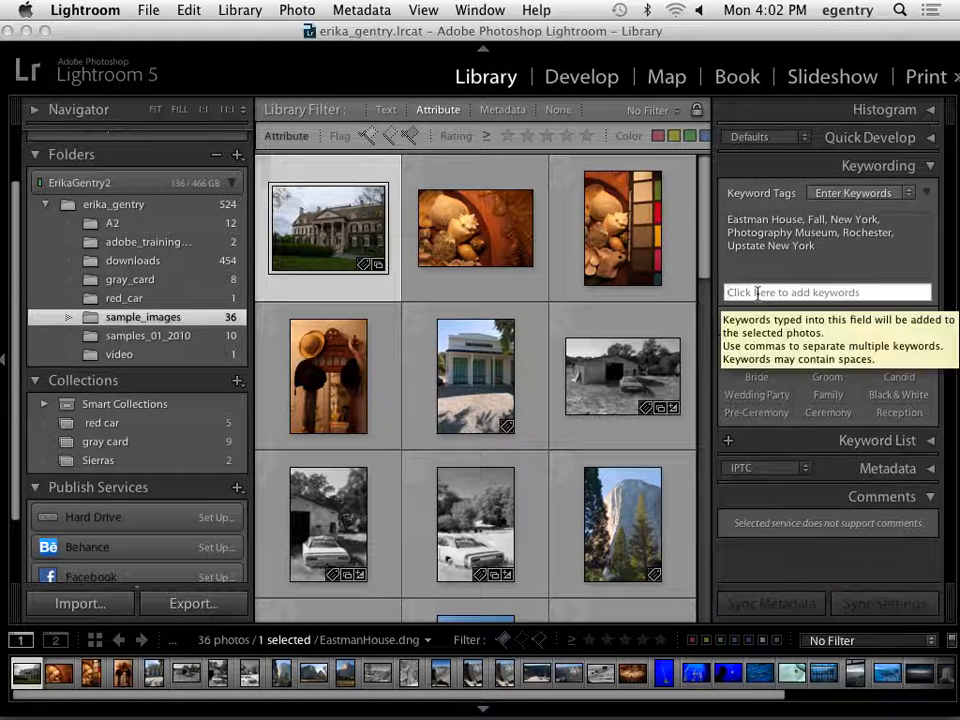
{"action": "type", "text": "mansion"}
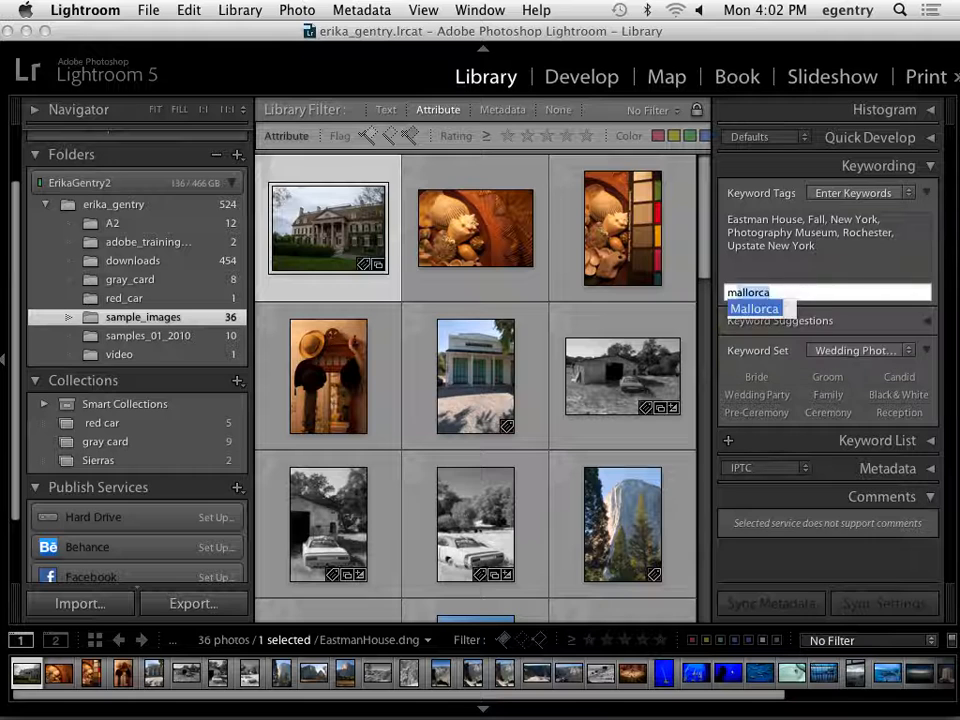
{"action": "key", "text": "Return"}
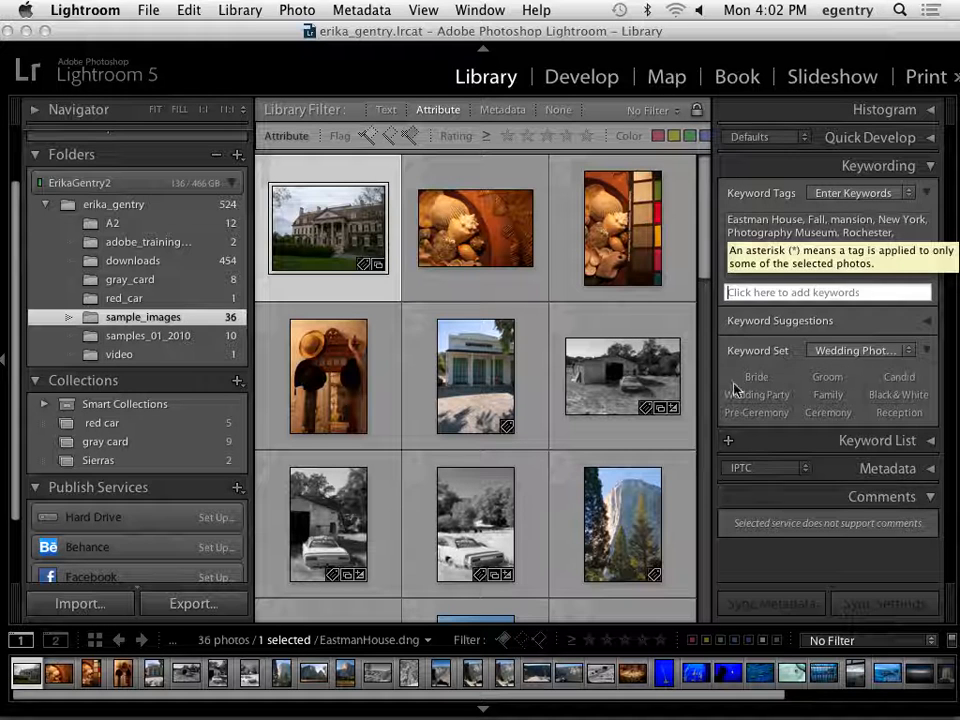
{"action": "left_click", "coordinate": [928, 322]}
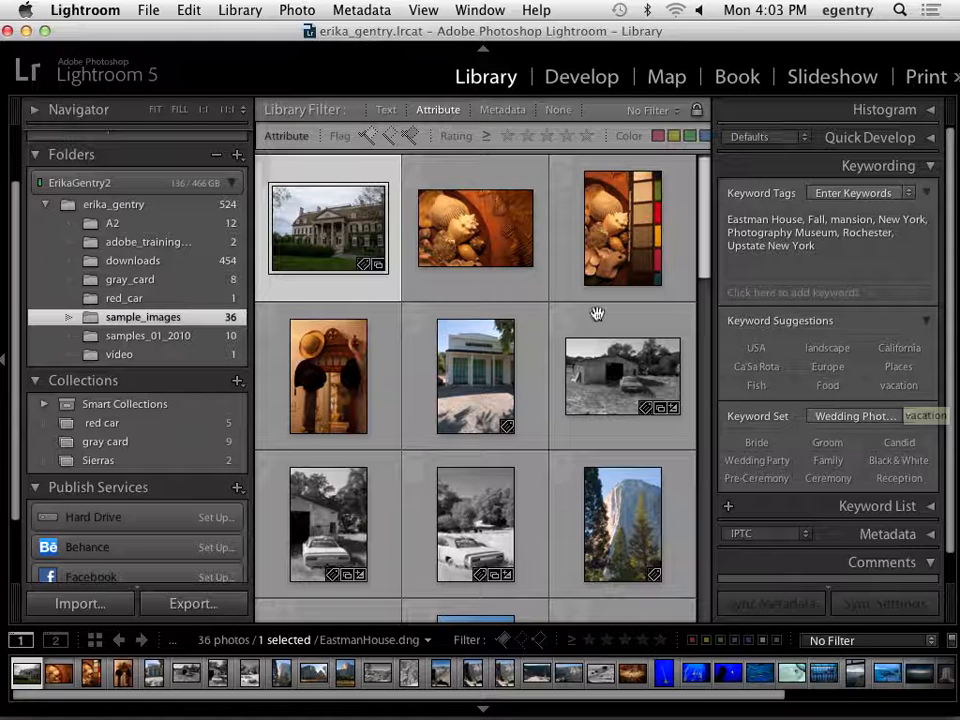
{"action": "left_click", "coordinate": [755, 348]}
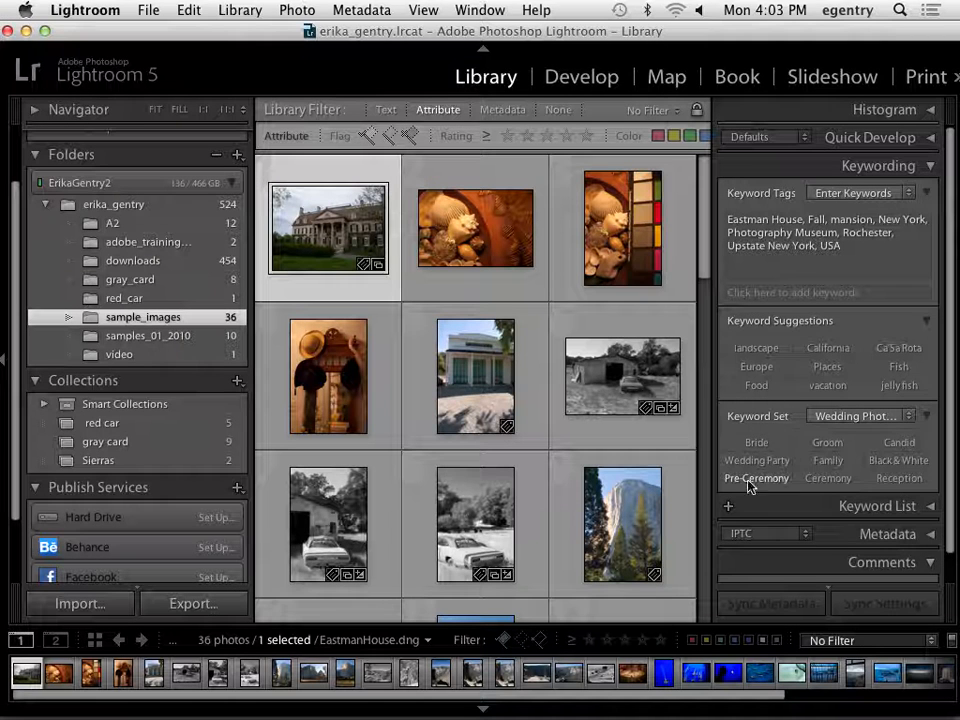
Switch the keyword set to Outdoor Photography and apply its Landscape keyword to the Eastman House photo.
{"action": "left_click", "coordinate": [858, 416]}
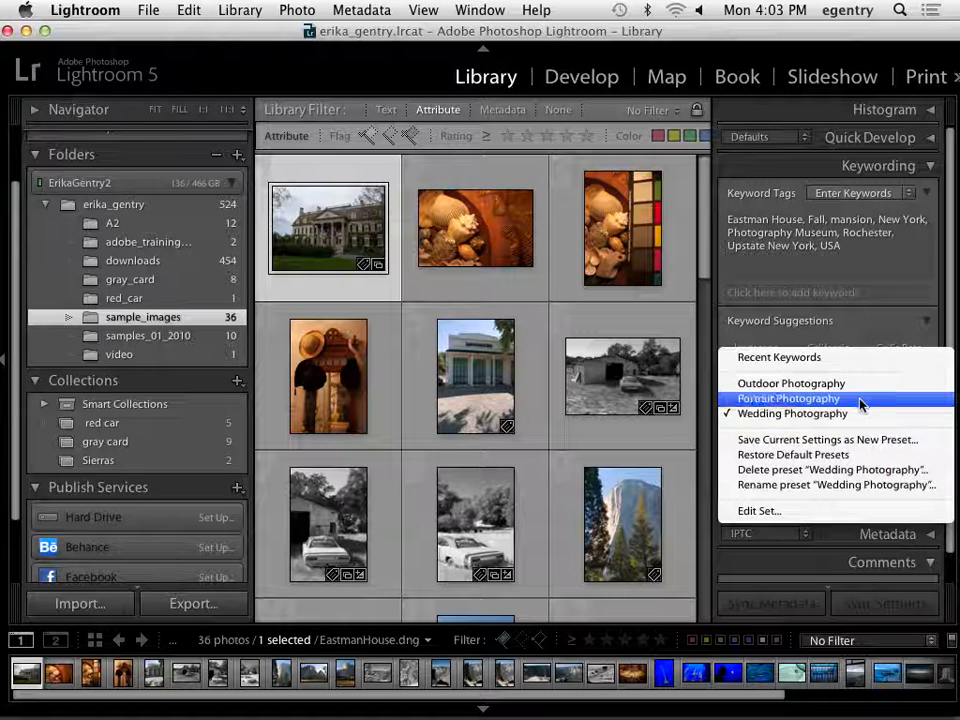
{"action": "left_click", "coordinate": [858, 385]}
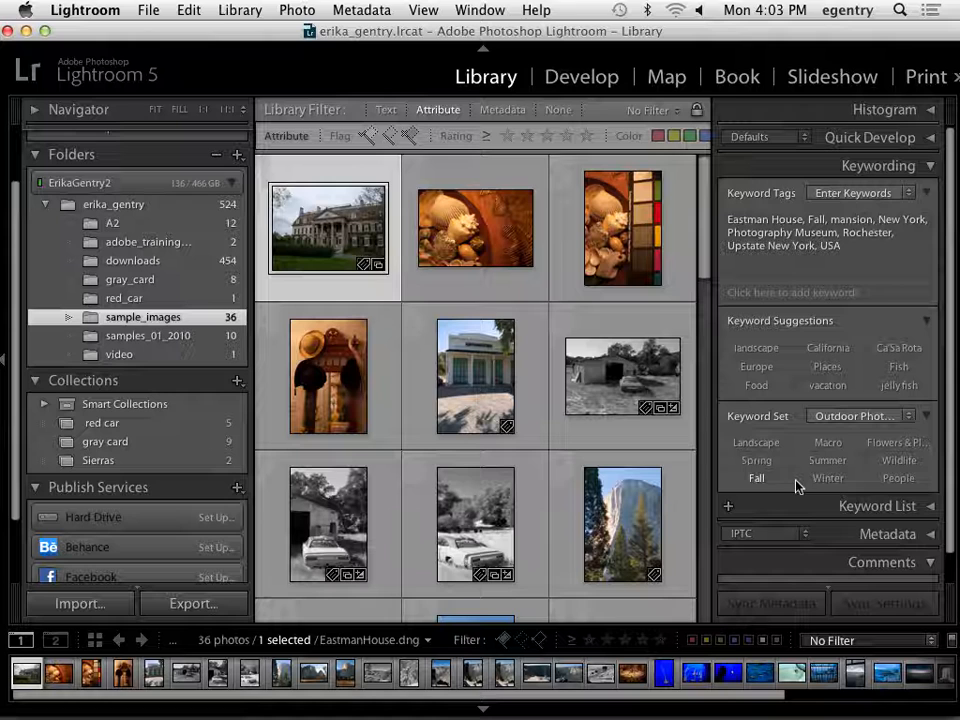
{"action": "left_click", "coordinate": [862, 417]}
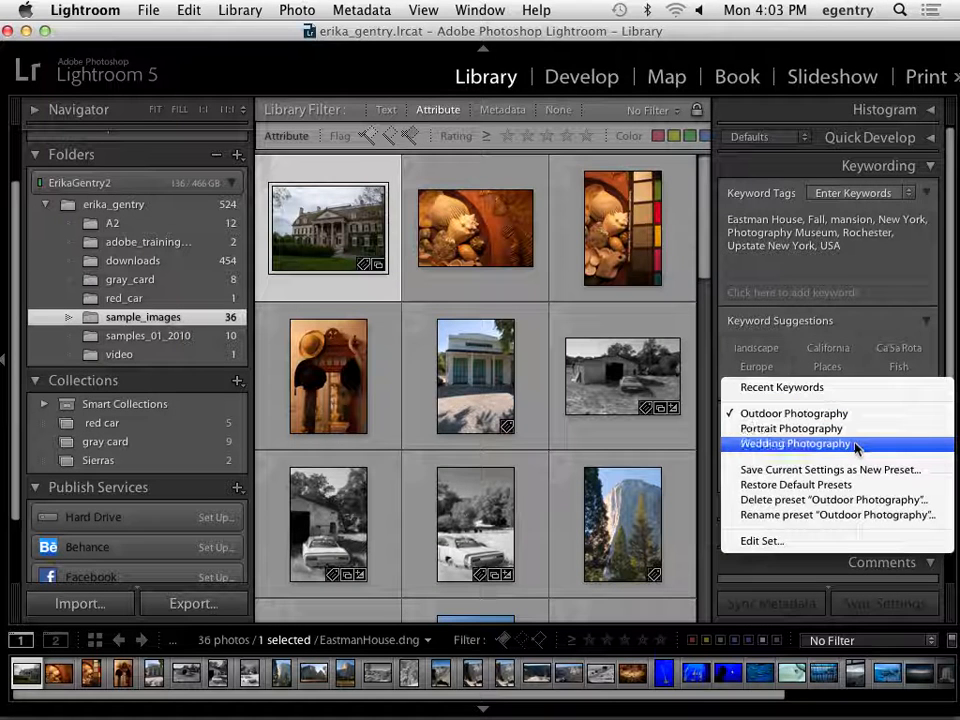
{"action": "left_click", "coordinate": [845, 414]}
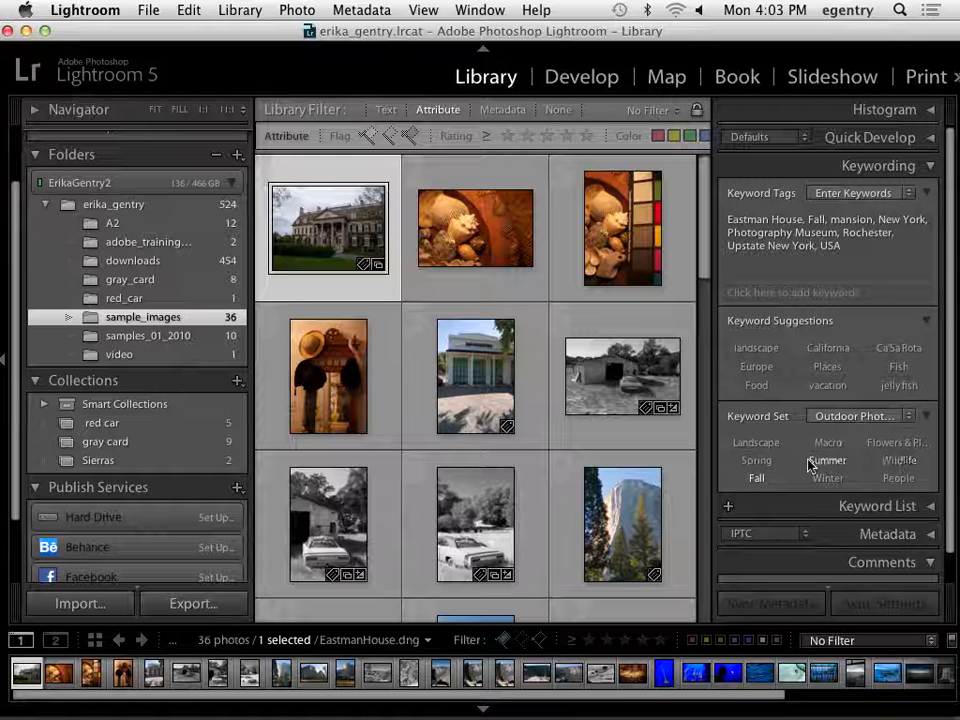
{"action": "left_click", "coordinate": [756, 444]}
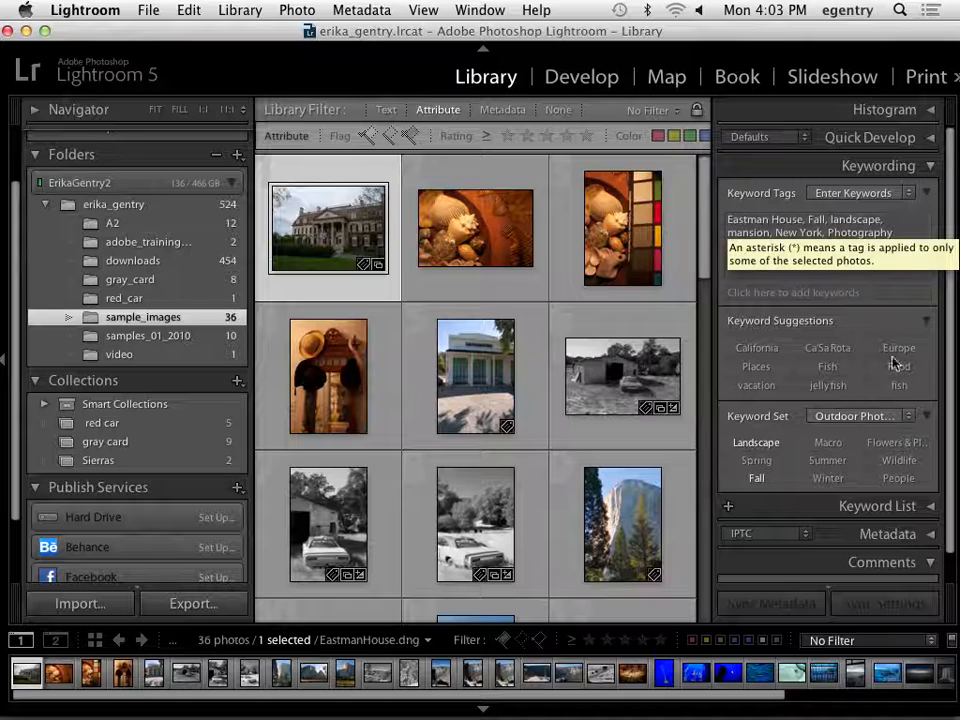
Edit the Outdoor Photography keyword set, replacing Macro with mansion and Flowers & Plants with Winter.
{"action": "left_click", "coordinate": [907, 417]}
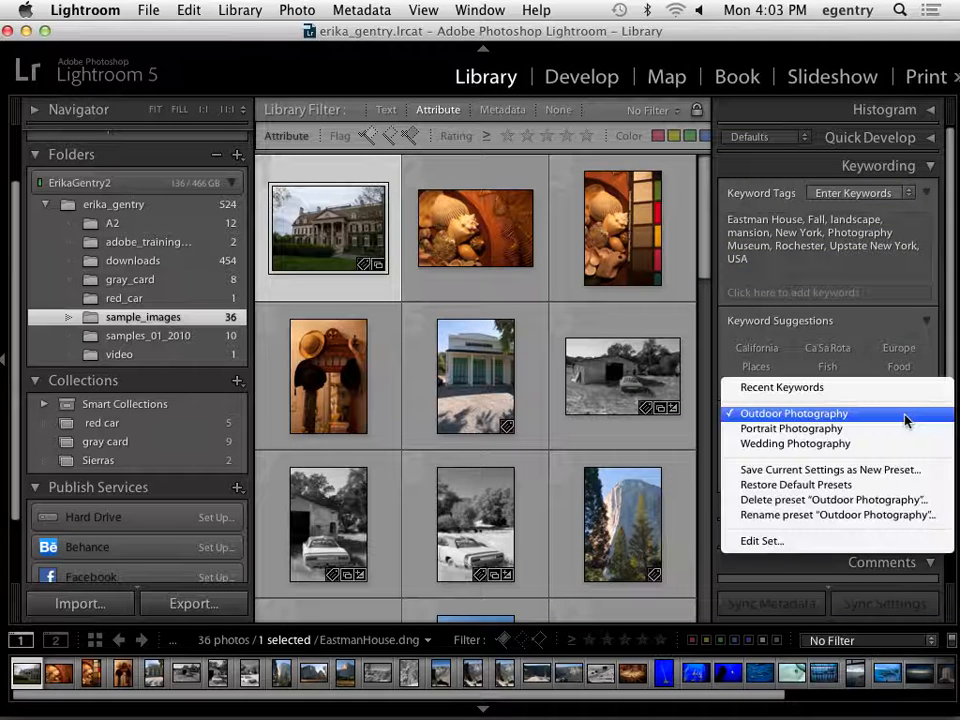
{"action": "left_click", "coordinate": [846, 541]}
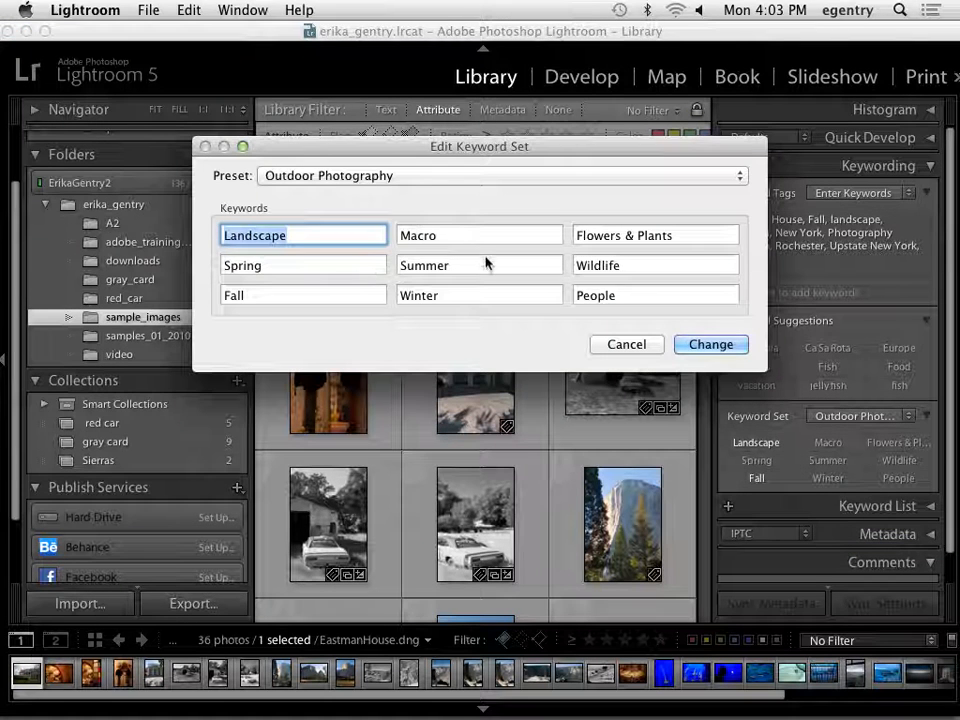
{"action": "key", "text": "Tab"}
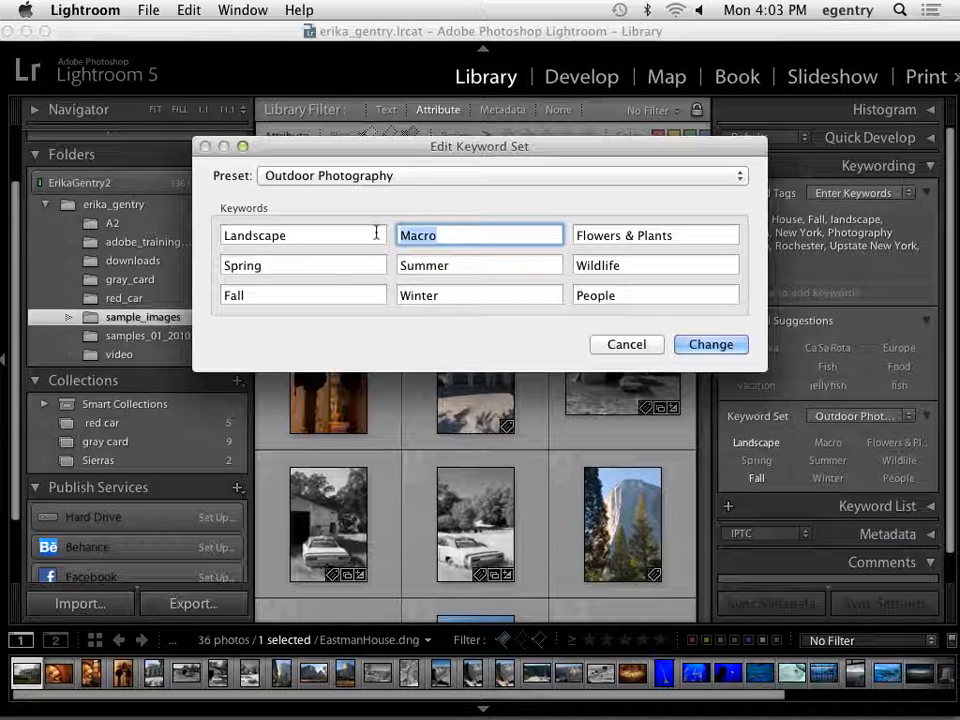
{"action": "type", "text": "Mansionsion"}
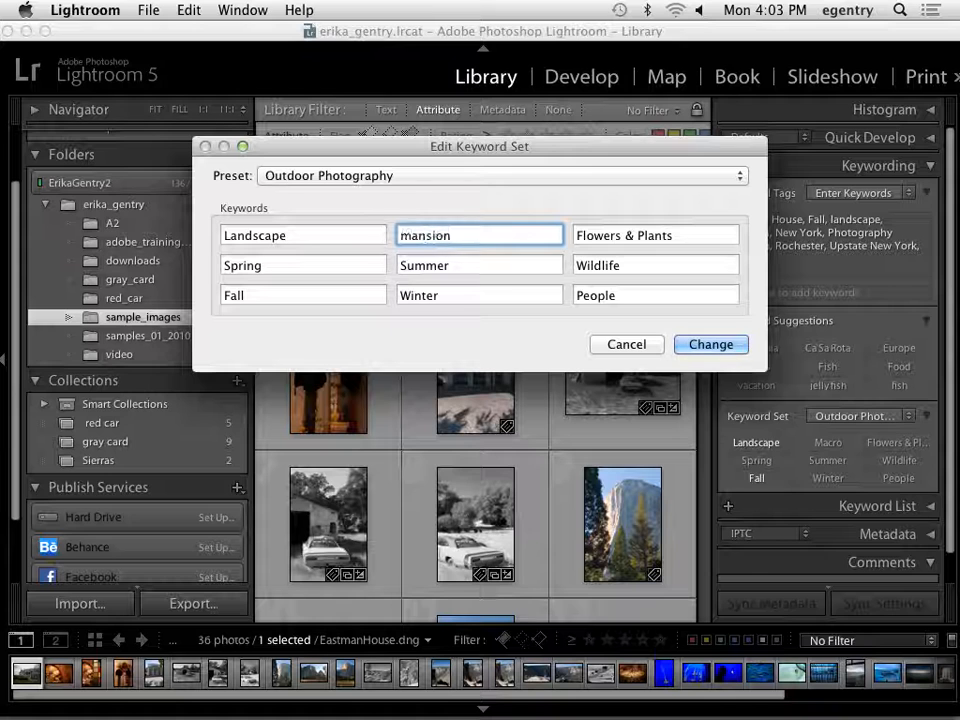
{"action": "key", "text": "Tab"}
{"action": "type", "text": "Winter"}
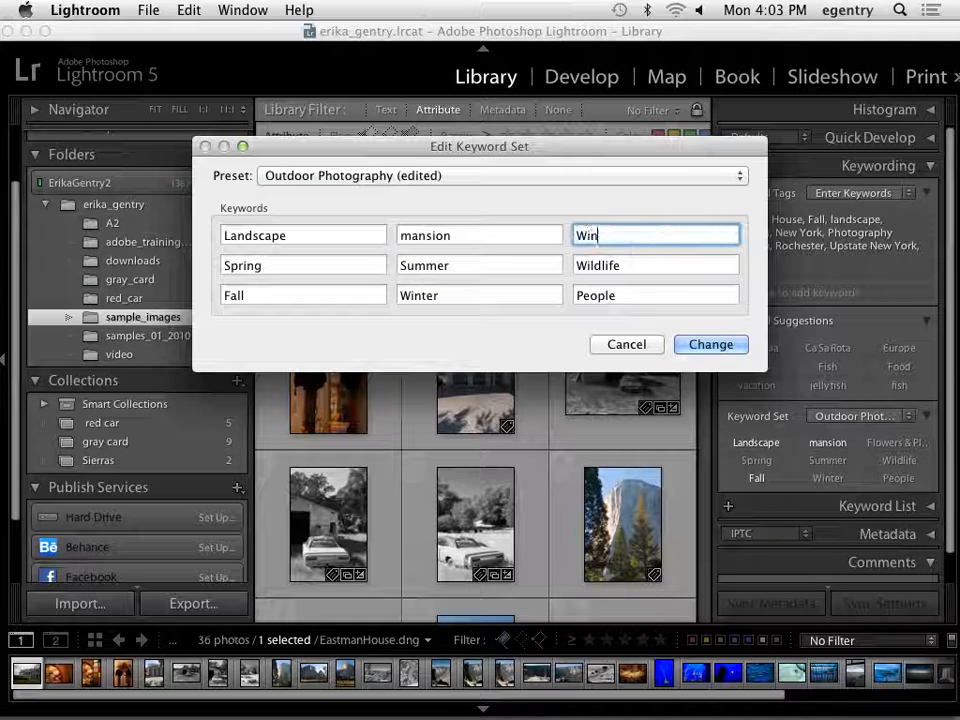
Save the edited keyword set as a new preset named George Eastman House and apply the change.
{"action": "left_click", "coordinate": [278, 178]}
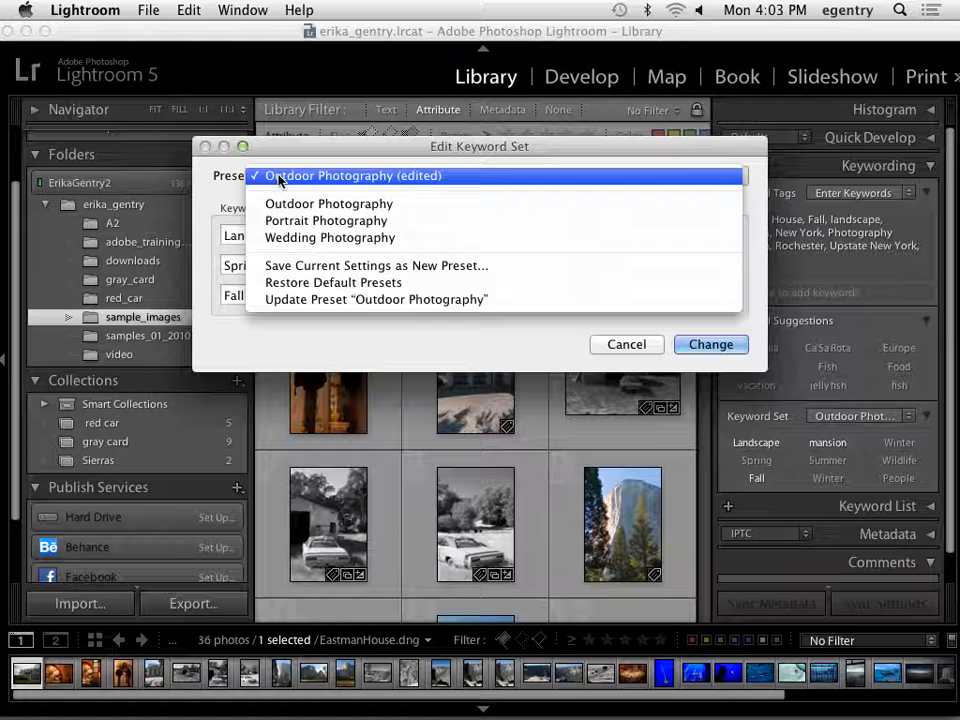
{"action": "left_click", "coordinate": [294, 268]}
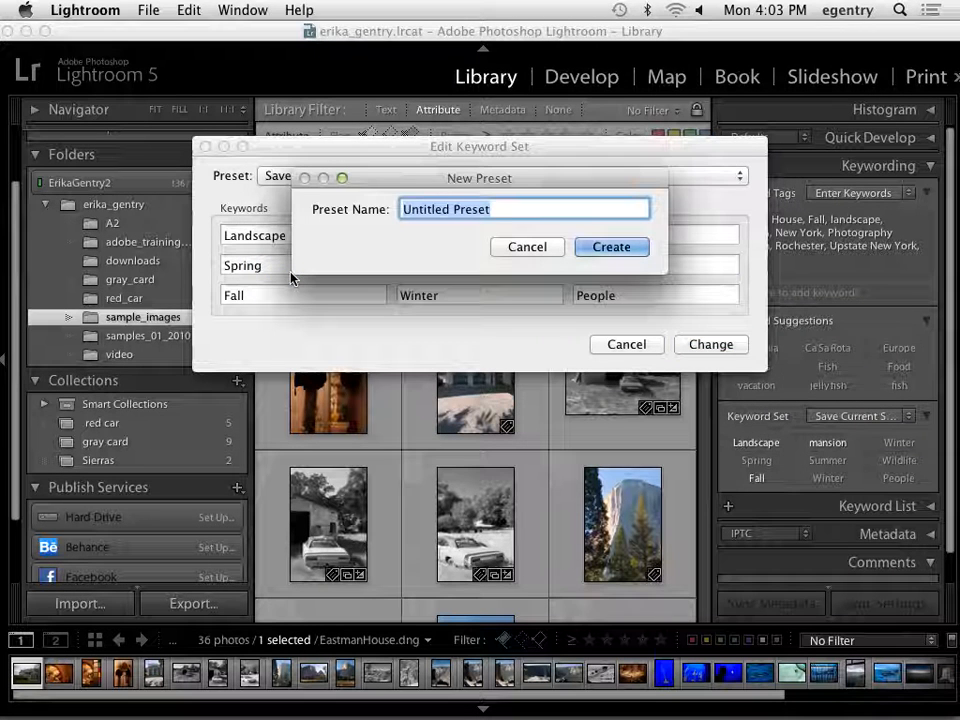
{"action": "type", "text": "George"}
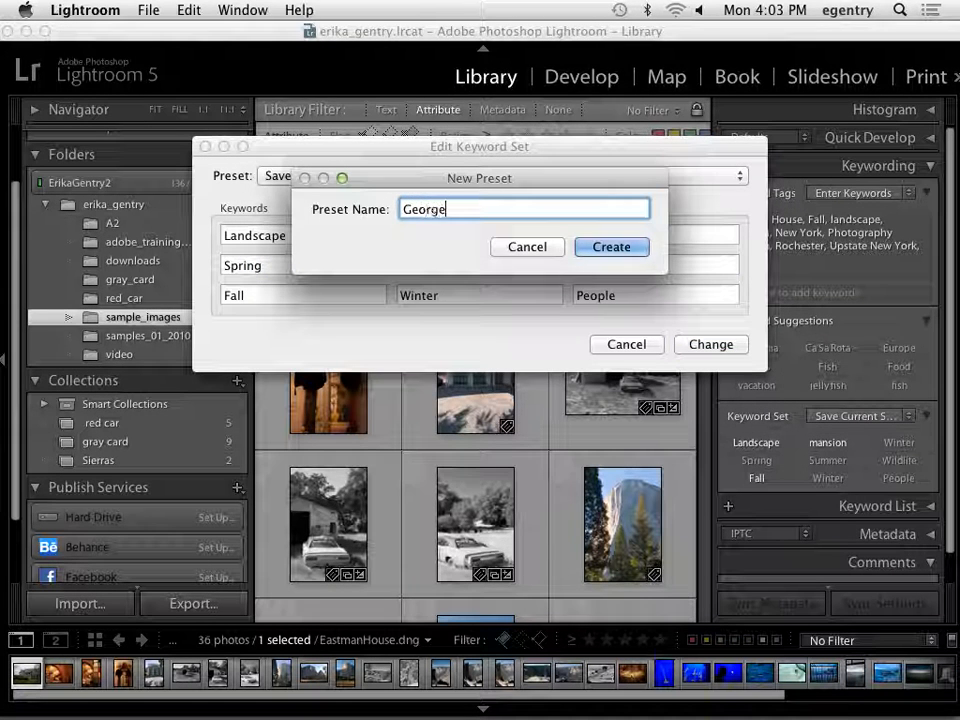
{"action": "type", "text": " Eastman House"}
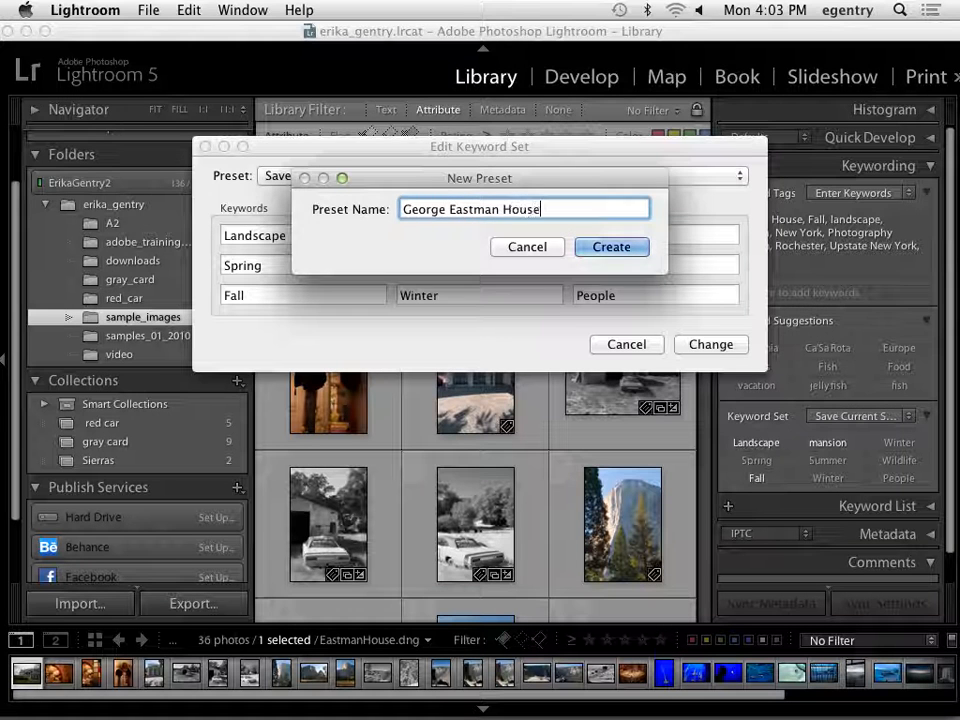
{"action": "key", "text": "Return"}
{"action": "left_click", "coordinate": [700, 344]}
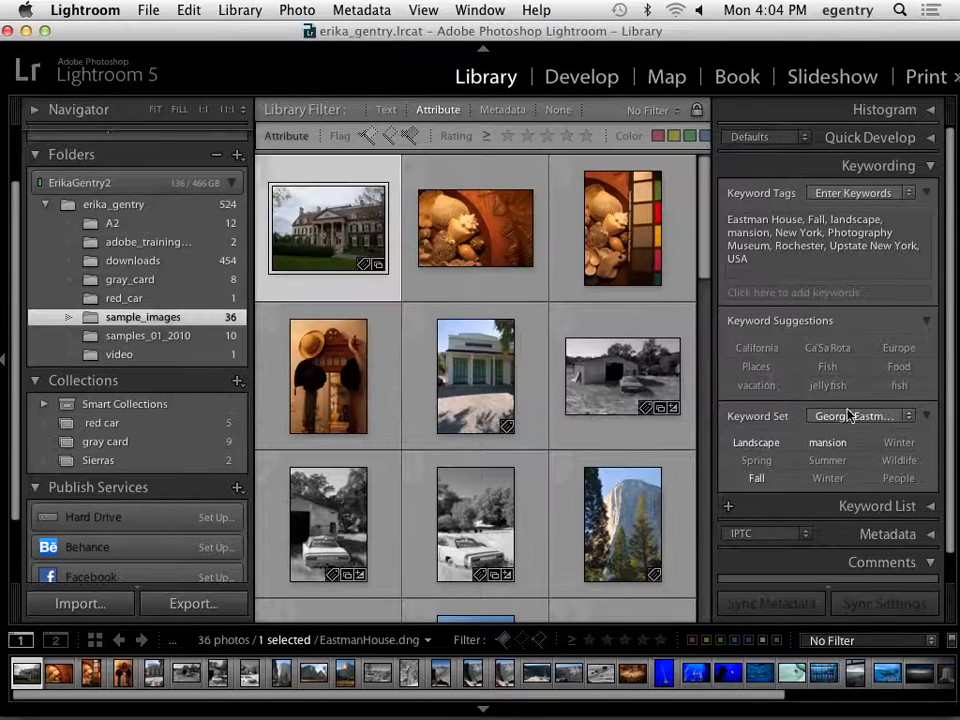
Check the keyword set choices, and collapse the Keyword Suggestions and Keyword Set sections.
{"action": "left_click", "coordinate": [852, 415]}
{"action": "left_click", "coordinate": [853, 415]}
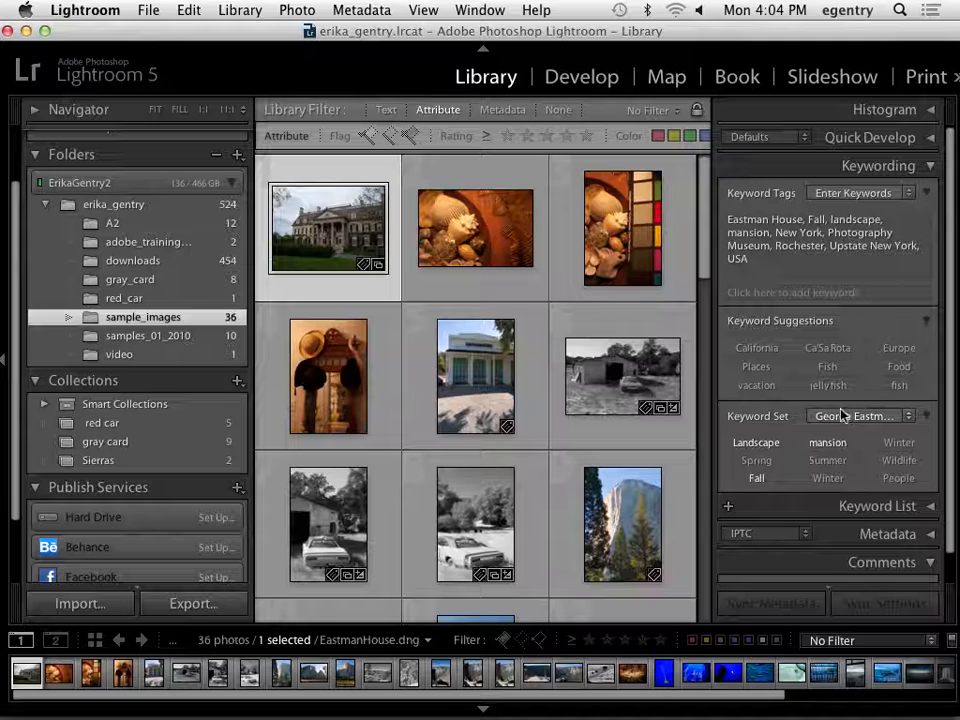
{"action": "left_click", "coordinate": [926, 321]}
{"action": "left_click", "coordinate": [926, 352]}
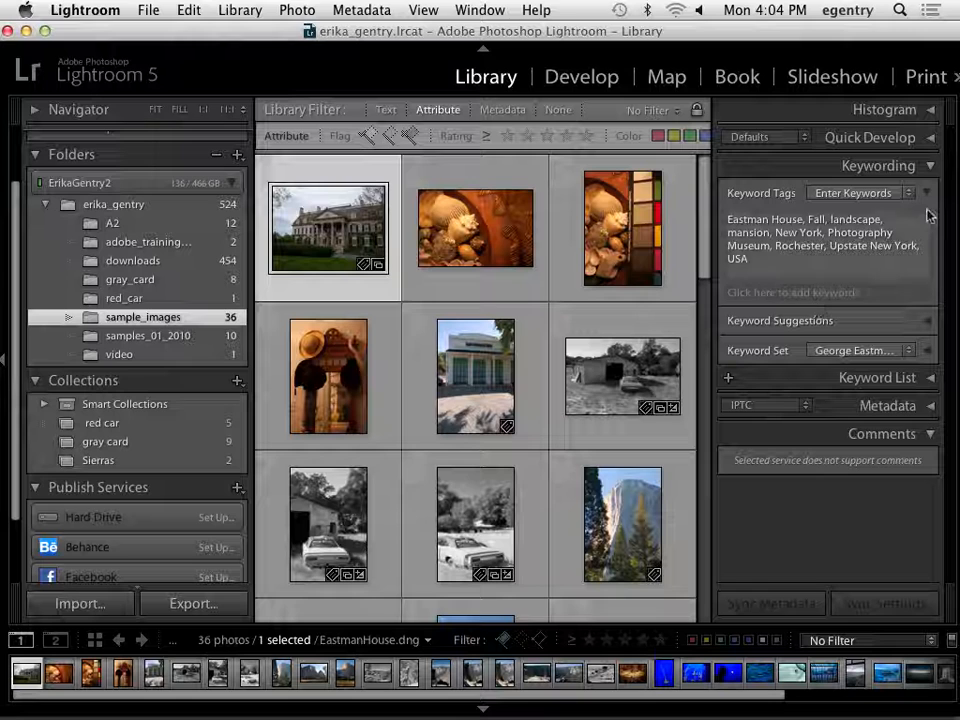
Expand the Keyword List and look through the catalog's keywords and those applied to the Eastman House photo.
{"action": "left_click", "coordinate": [738, 292]}
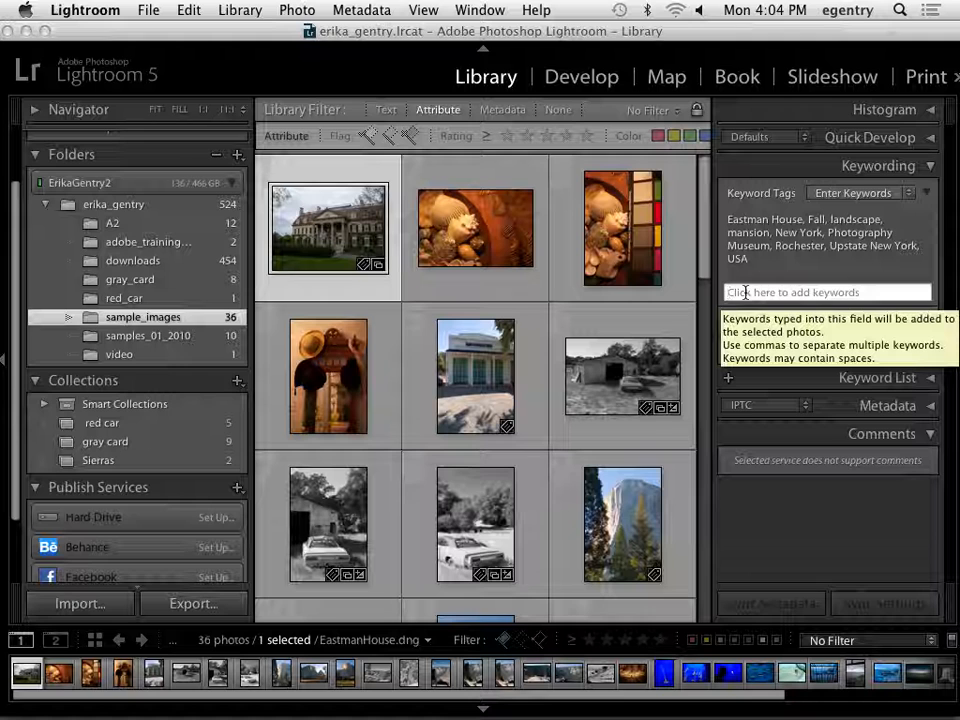
{"action": "left_click", "coordinate": [905, 378]}
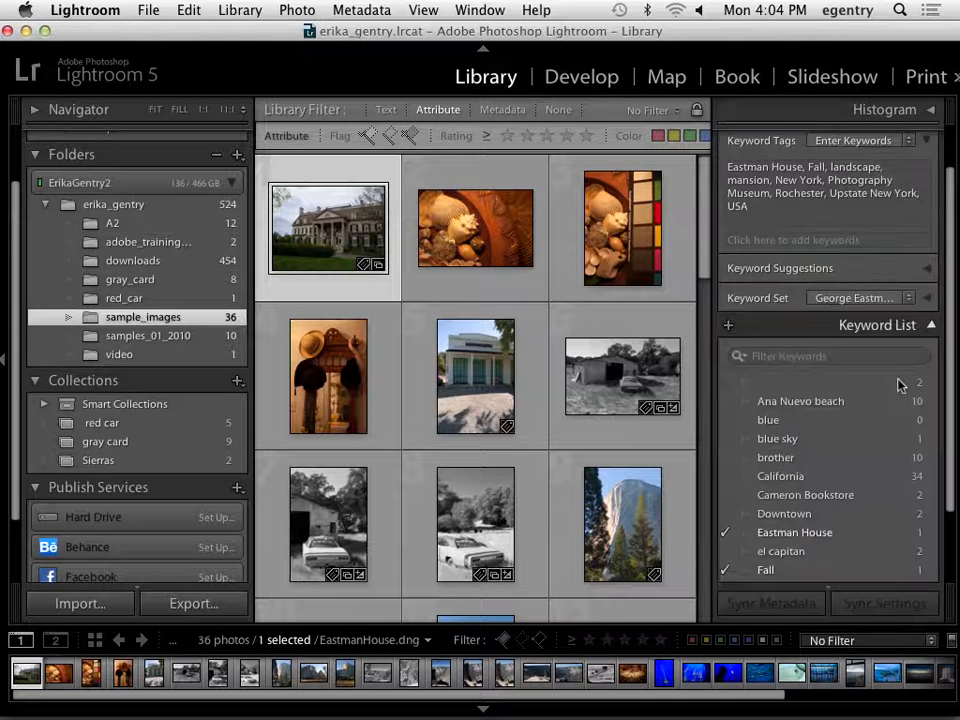
{"action": "scroll", "coordinate": [900, 383], "scroll_direction": "down", "scroll_amount": 5}
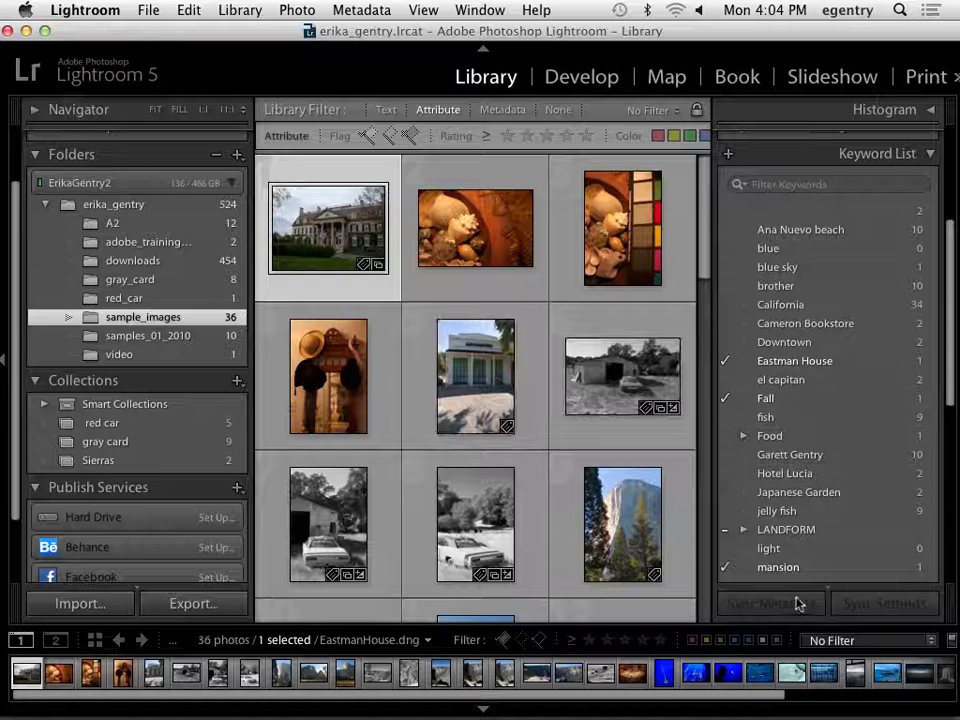
Look through the keyword list and show the catalog's photos tagged with the ocean keyword.
{"action": "scroll", "coordinate": [795, 422], "scroll_direction": "up", "scroll_amount": 2}
{"action": "scroll", "coordinate": [795, 420], "scroll_direction": "down", "scroll_amount": 4}
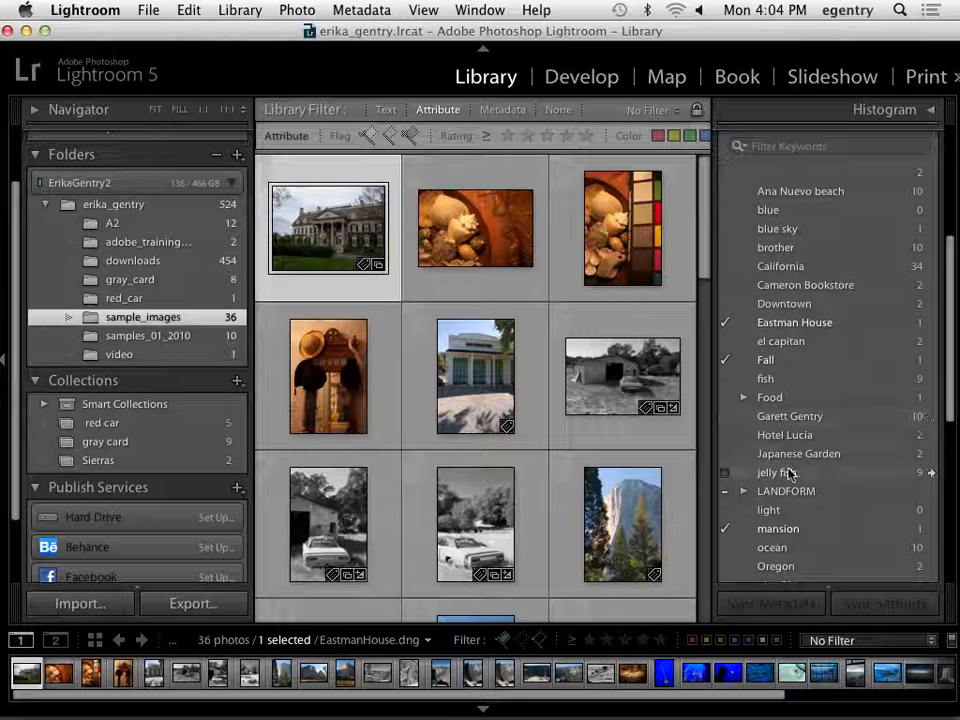
{"action": "left_click", "coordinate": [931, 548]}
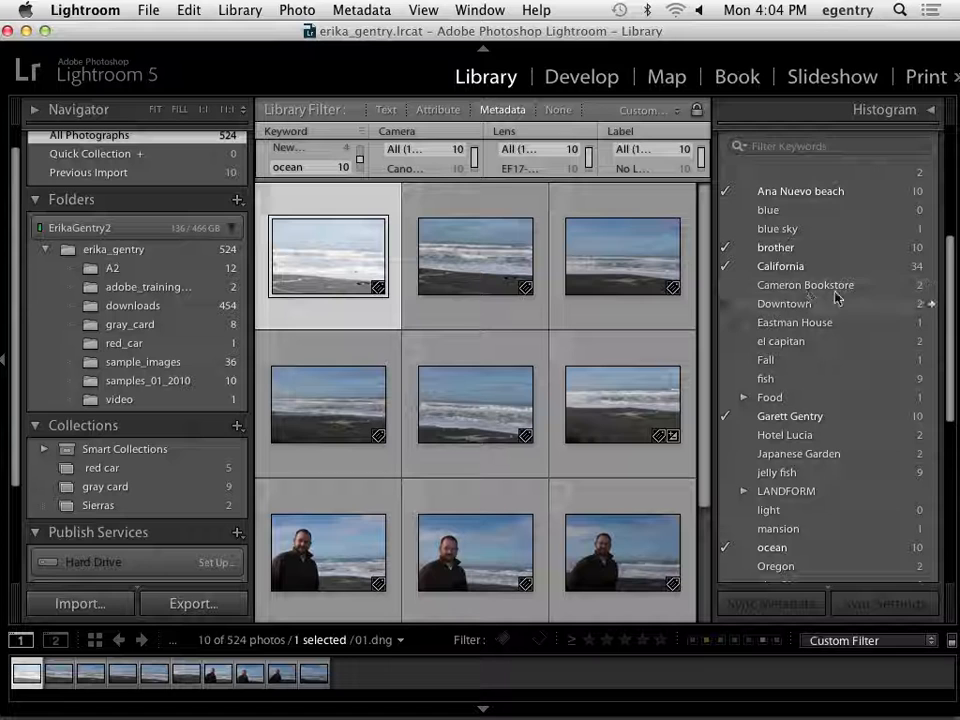
Show the photos tagged California from the keyword list, browse them, and turn the library filter off.
{"action": "left_click", "coordinate": [931, 268]}
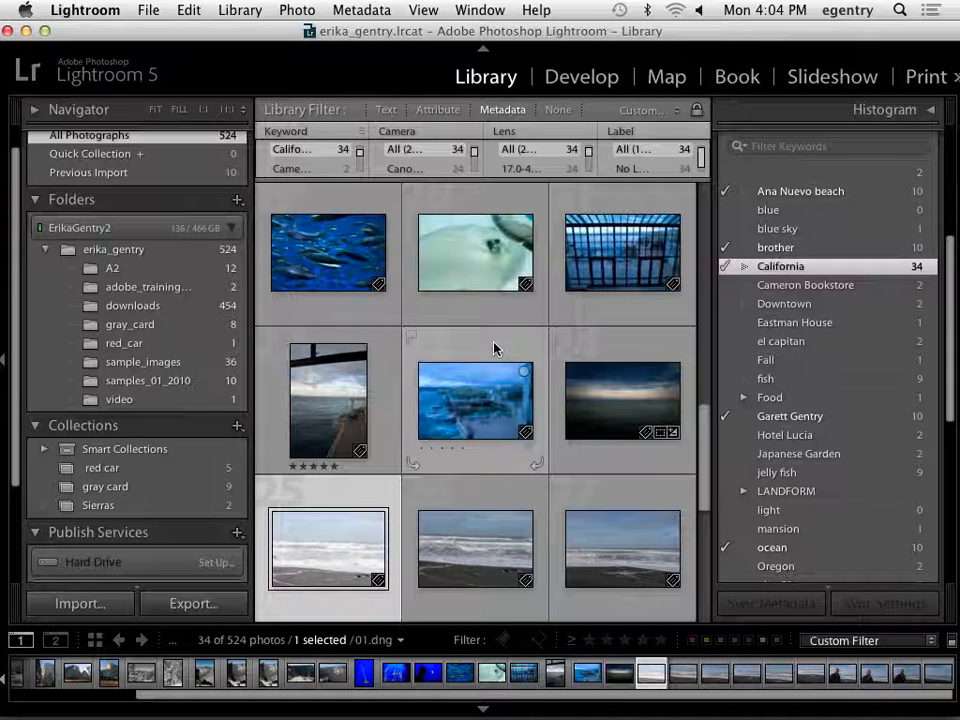
{"action": "scroll", "coordinate": [494, 348], "scroll_direction": "up", "scroll_amount": 5}
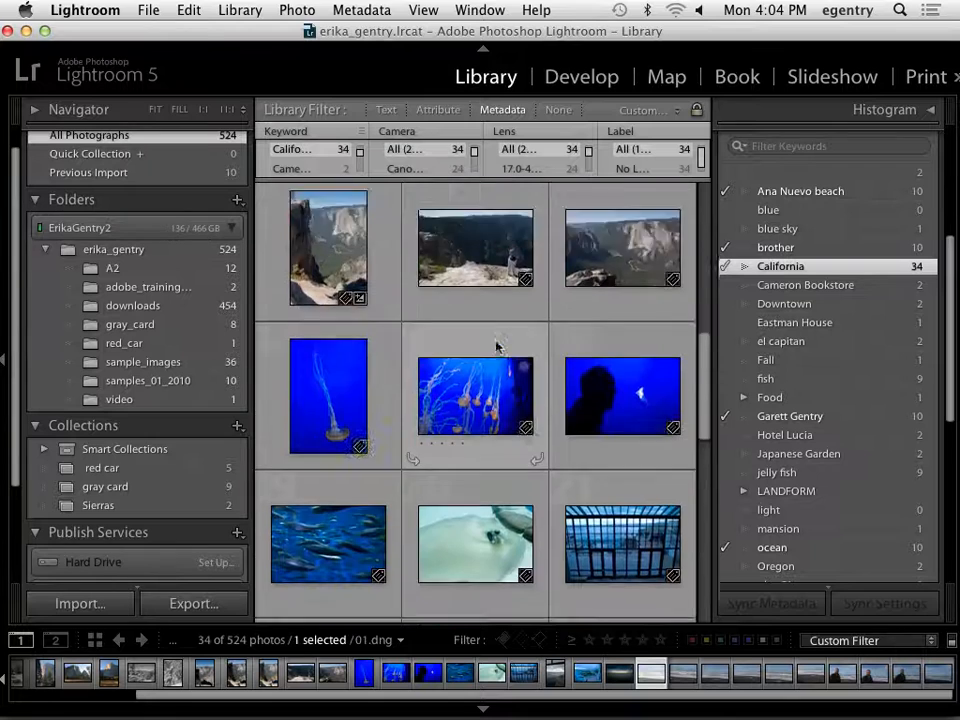
{"action": "scroll", "coordinate": [496, 346], "scroll_direction": "up", "scroll_amount": 8}
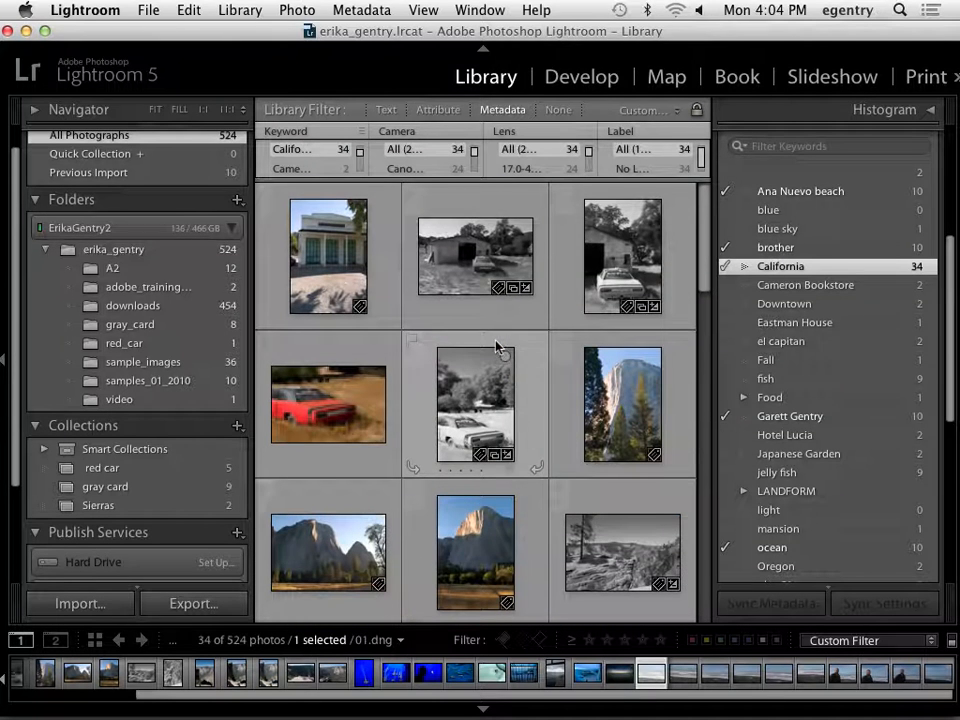
{"action": "left_click", "coordinate": [557, 109]}
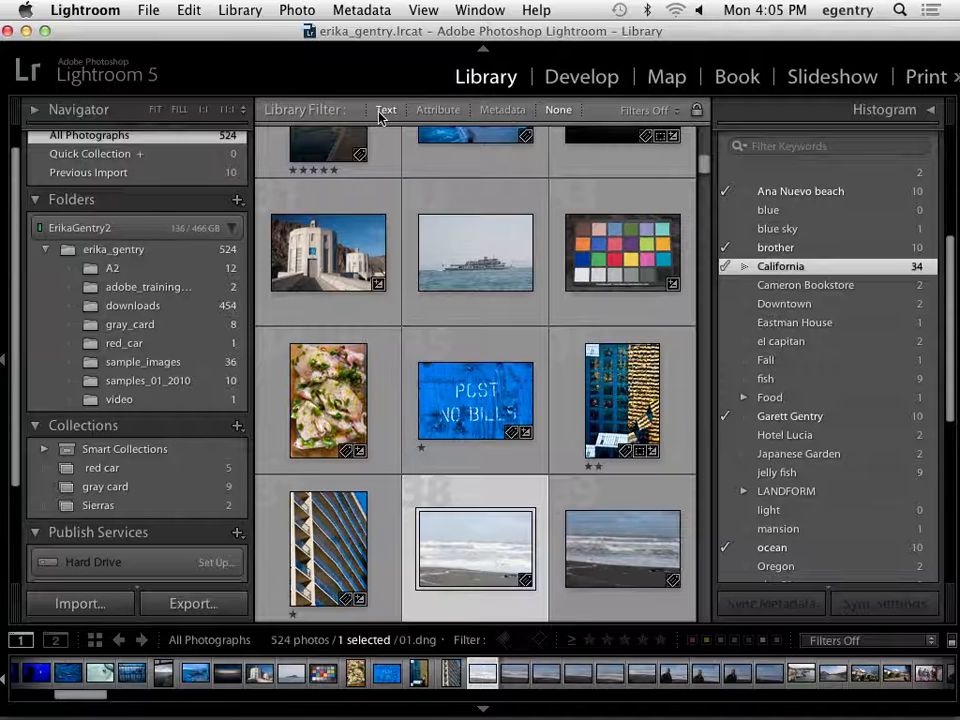
Filter all photographs by text, using "red car" as the search term in any searchable field.
{"action": "left_click", "coordinate": [387, 112]}
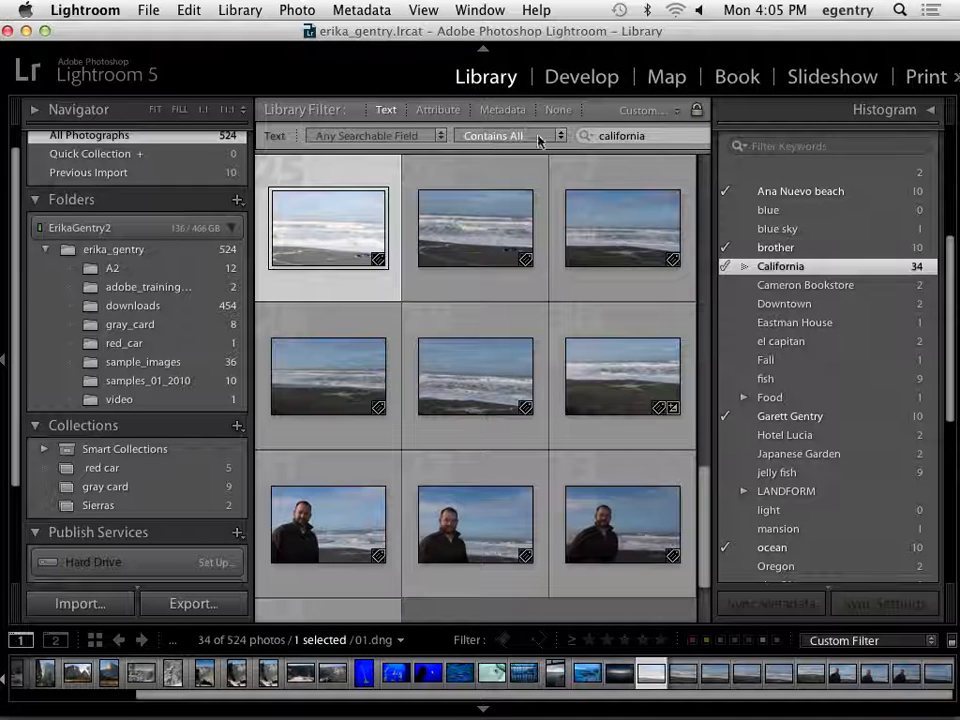
{"action": "left_click", "coordinate": [610, 139]}
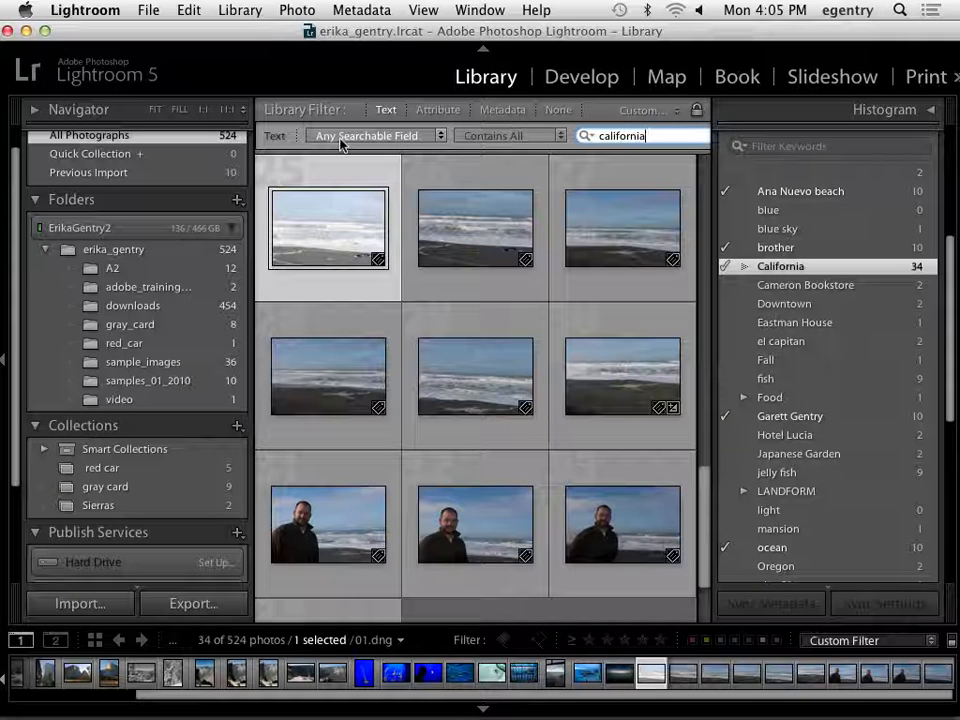
{"action": "scroll", "coordinate": [800, 260], "scroll_direction": "up", "scroll_amount": 5}
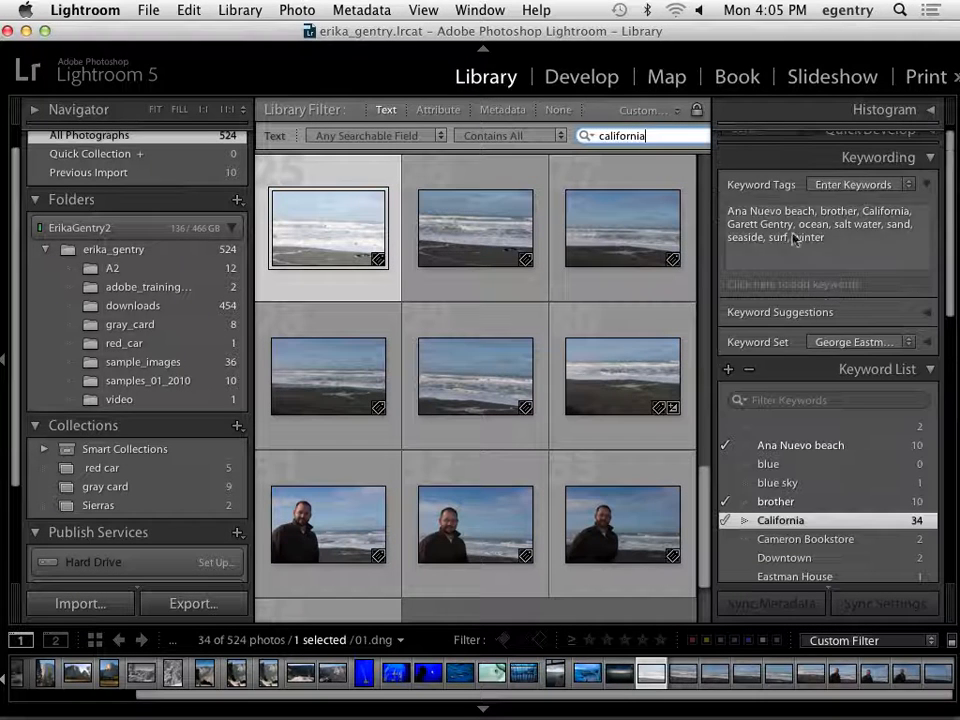
{"action": "key", "text": "Return"}
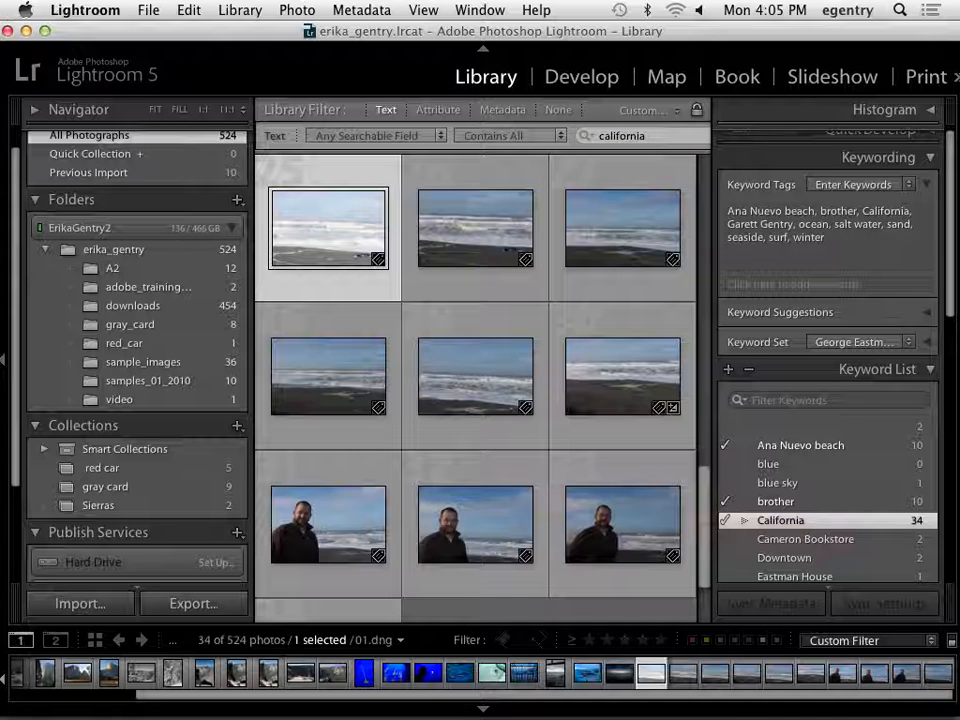
{"action": "double_click", "coordinate": [662, 135]}
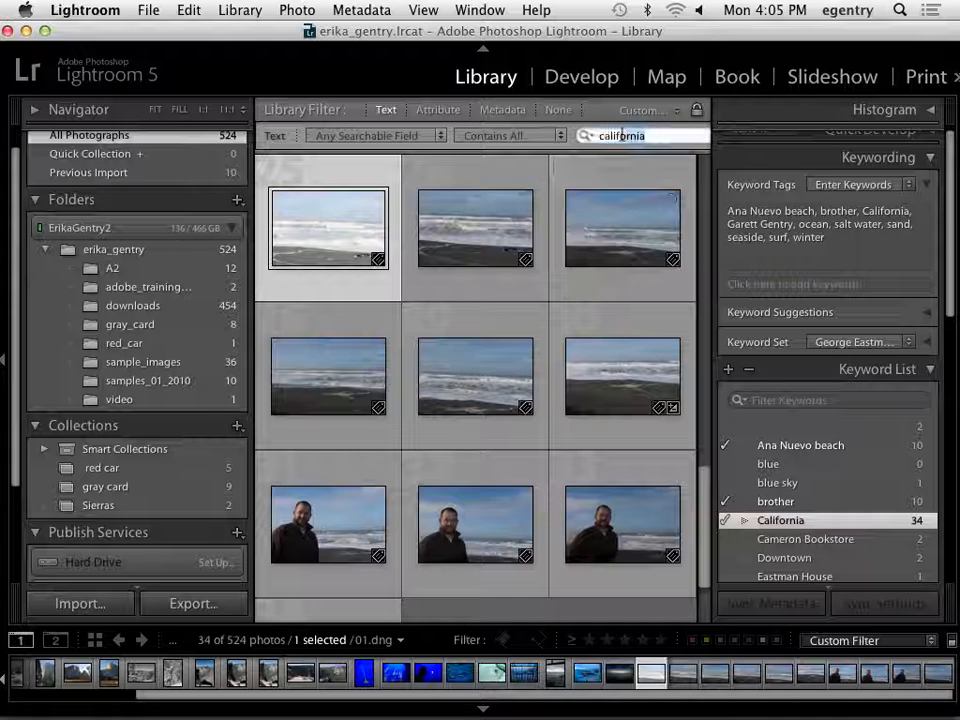
{"action": "type", "text": "red car"}
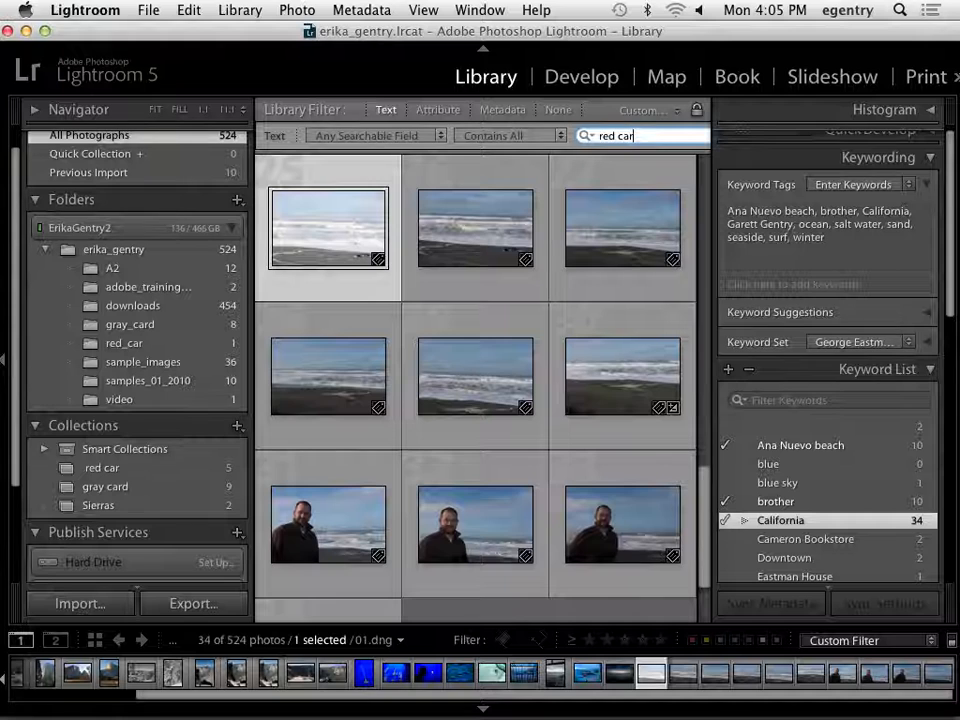
{"action": "key", "text": "Return"}
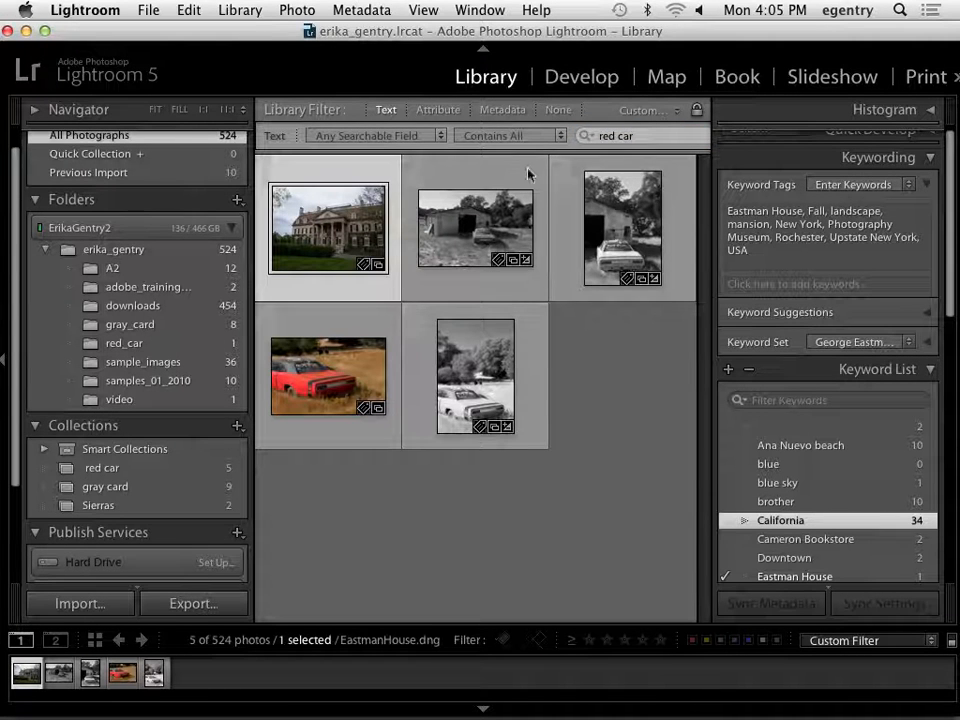
Add the keywords Sierra Nevadas and Mountains to the color photo of the red car.
{"action": "left_click", "coordinate": [369, 432]}
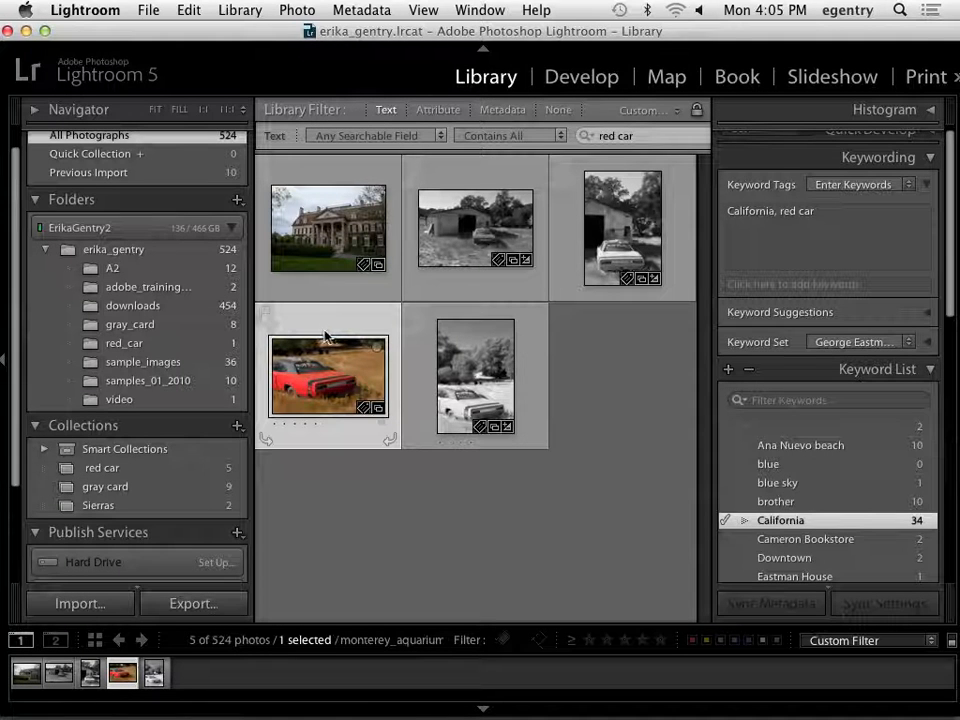
{"action": "left_click", "coordinate": [851, 209]}
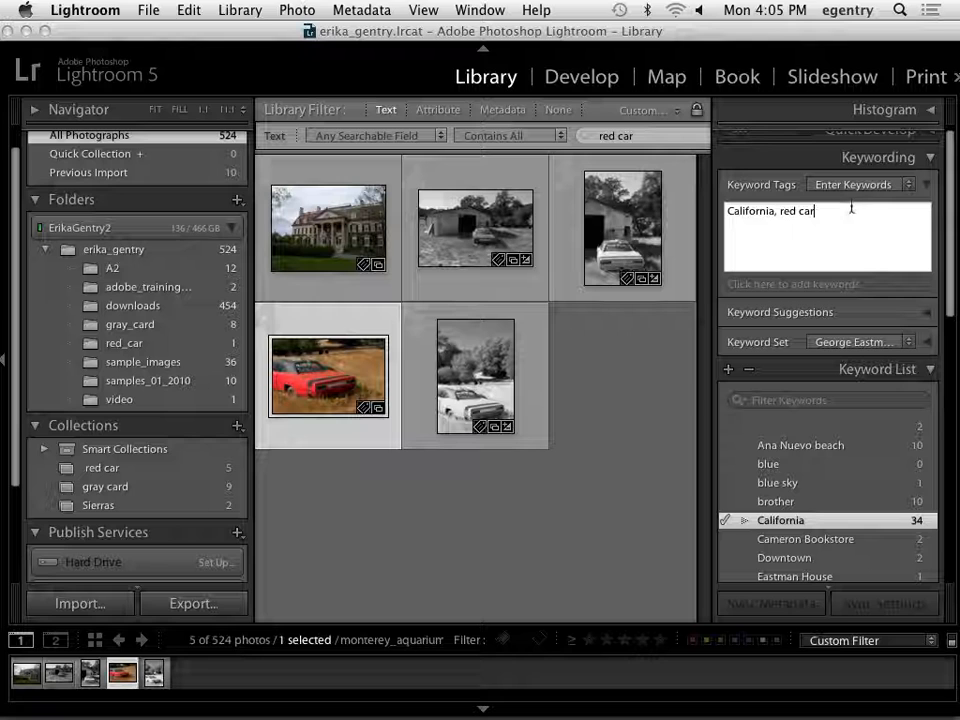
{"action": "type", "text": ", Sie"}
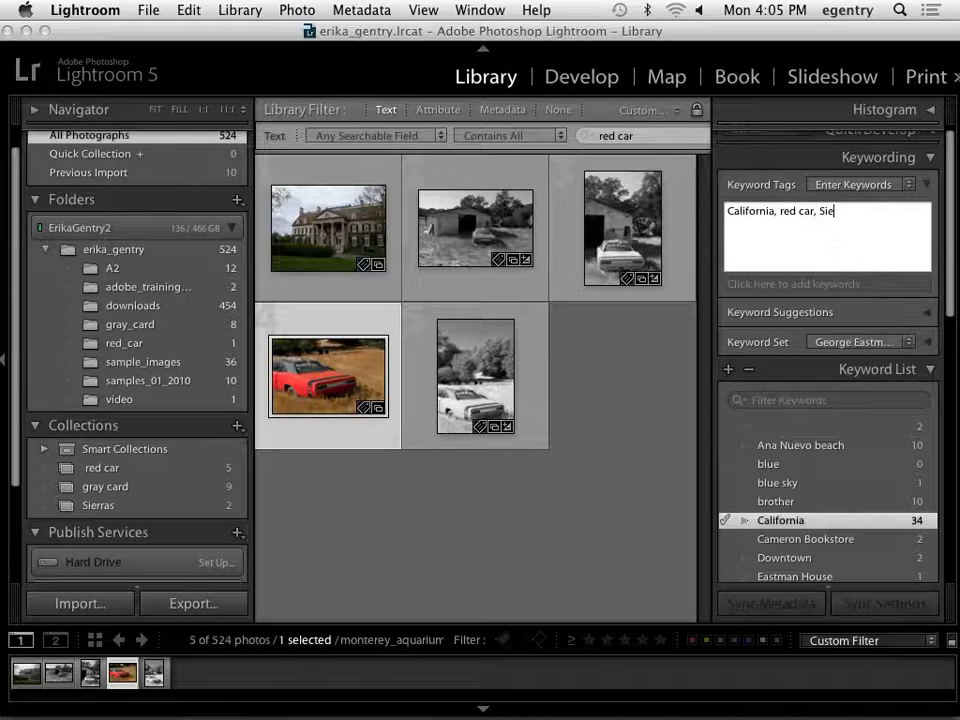
{"action": "type", "text": "rra Neva"}
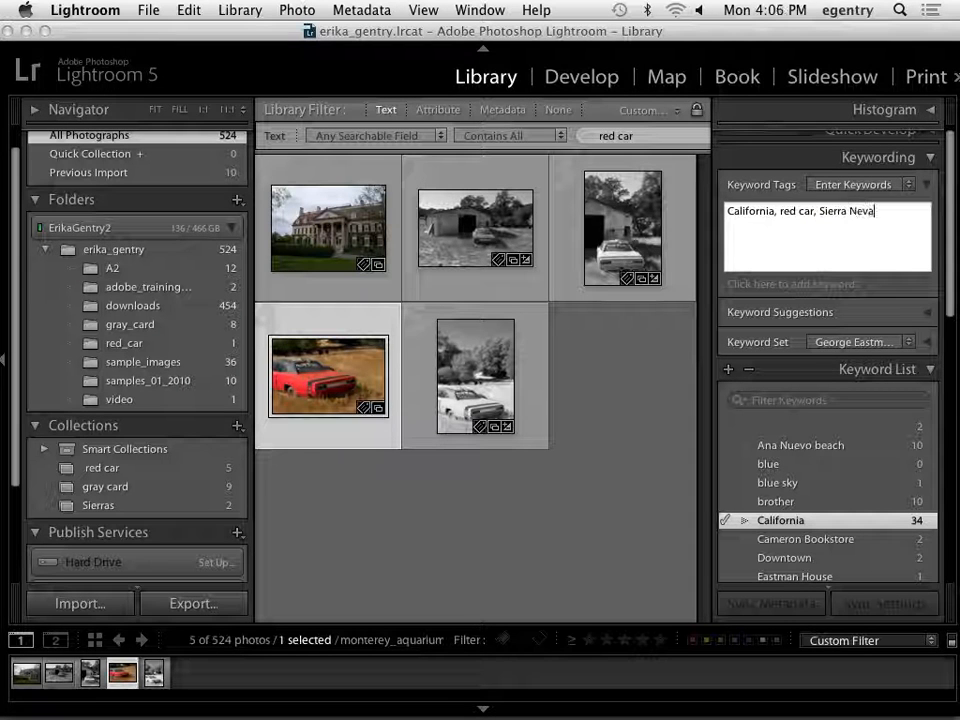
{"action": "type", "text": "das, Mountains"}
{"action": "key", "text": "Return"}
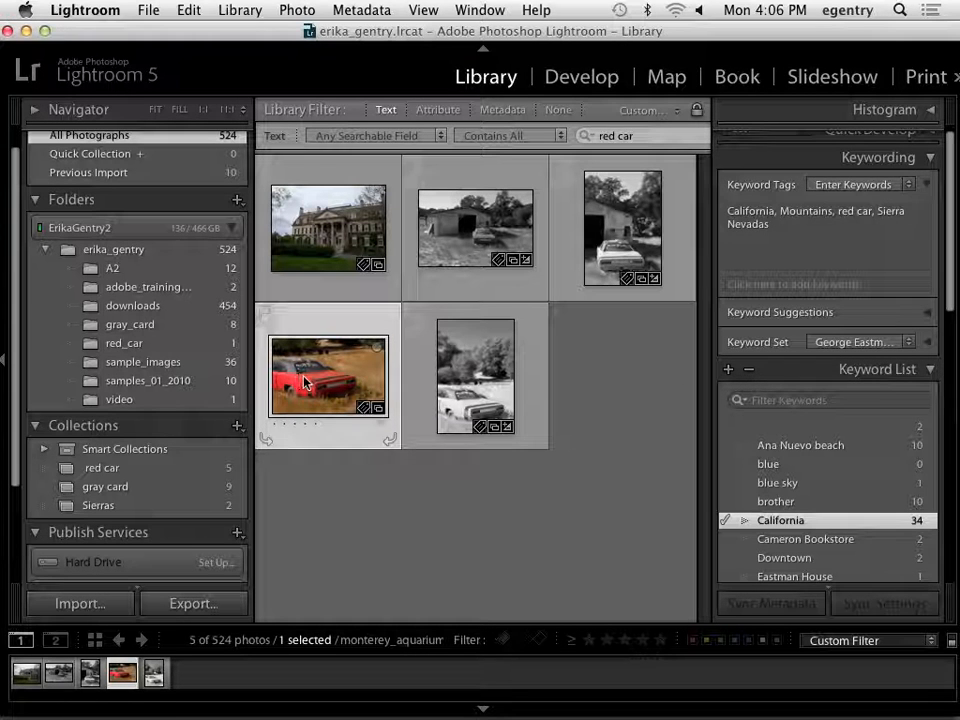
Synchronize the red car photo's metadata to the three black-and-white car photos, including Keywords along with the IPTC copyright and creator fields.
{"action": "left_click", "coordinate": [475, 228], "text": "super"}
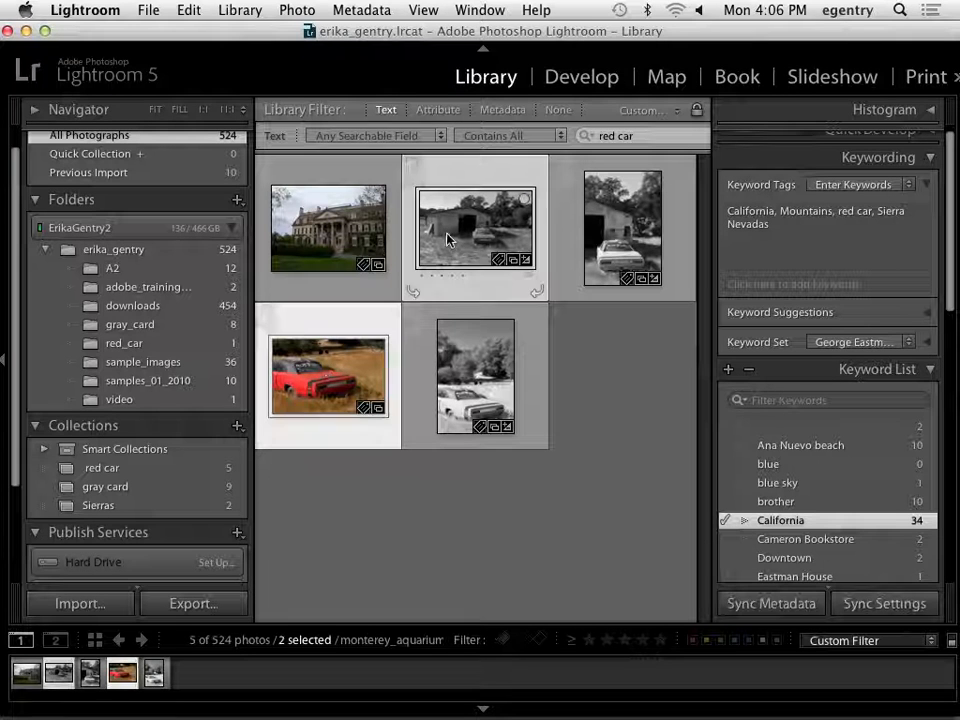
{"action": "left_click", "coordinate": [622, 228], "text": "super"}
{"action": "left_click", "coordinate": [513, 371], "text": "super"}
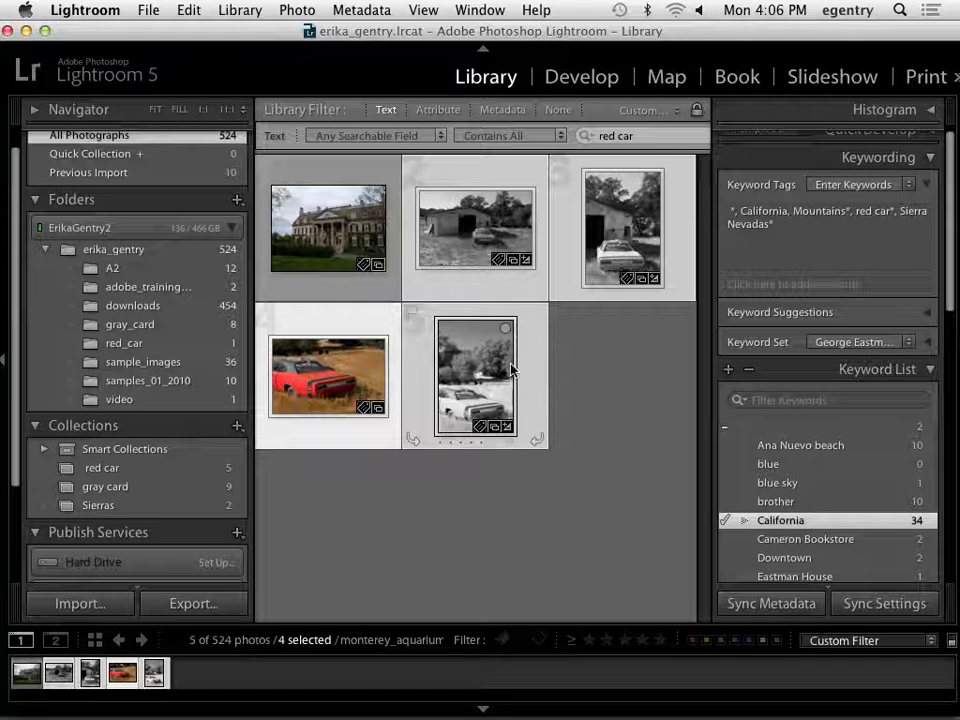
{"action": "left_click", "coordinate": [775, 604]}
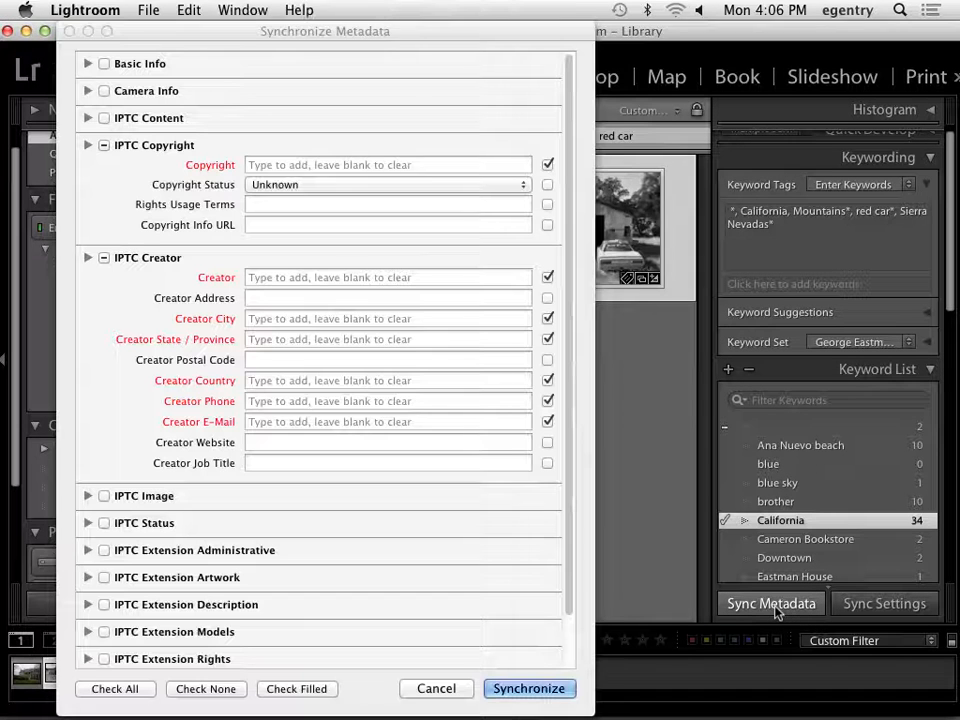
{"action": "left_click_drag", "start_coordinate": [426, 36], "coordinate": [584, 481]}
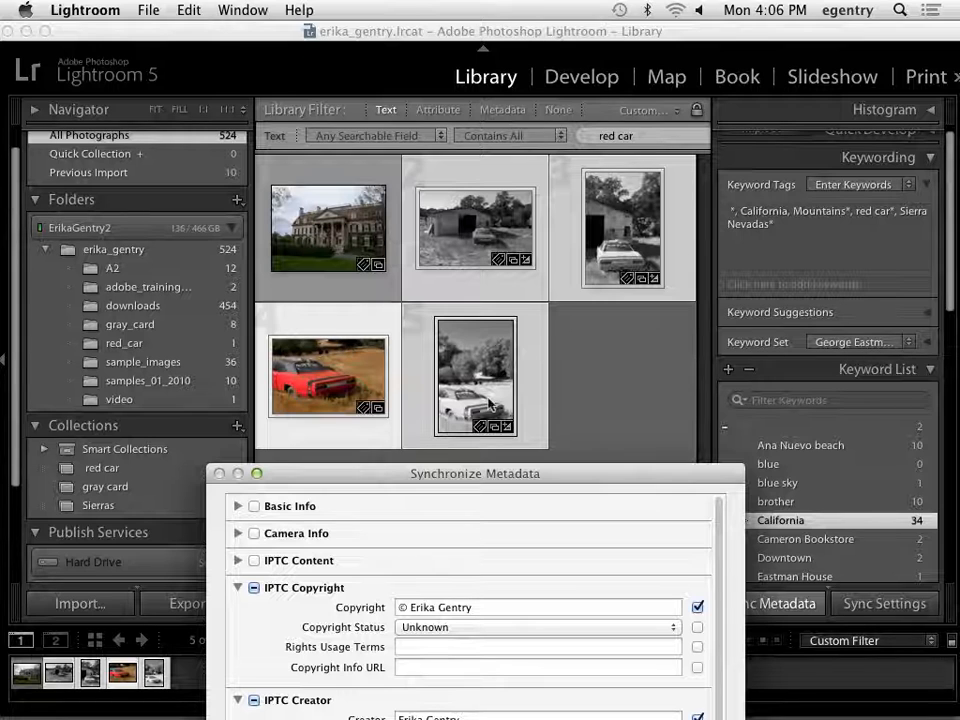
{"action": "left_click_drag", "start_coordinate": [471, 473], "coordinate": [604, 7]}
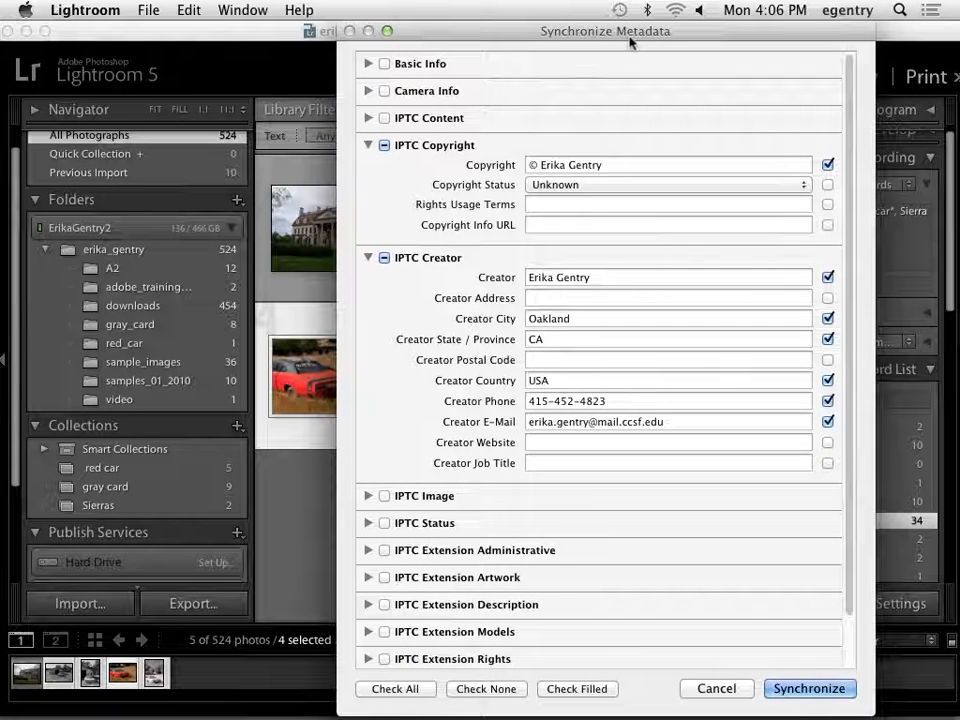
{"action": "left_click", "coordinate": [367, 146]}
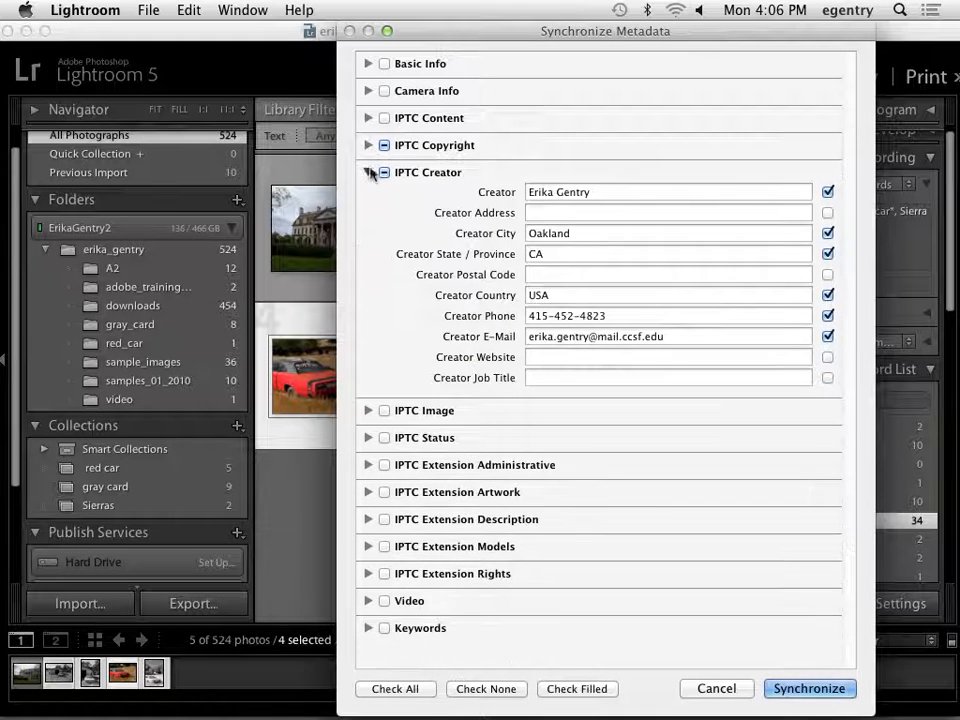
{"action": "left_click", "coordinate": [368, 172]}
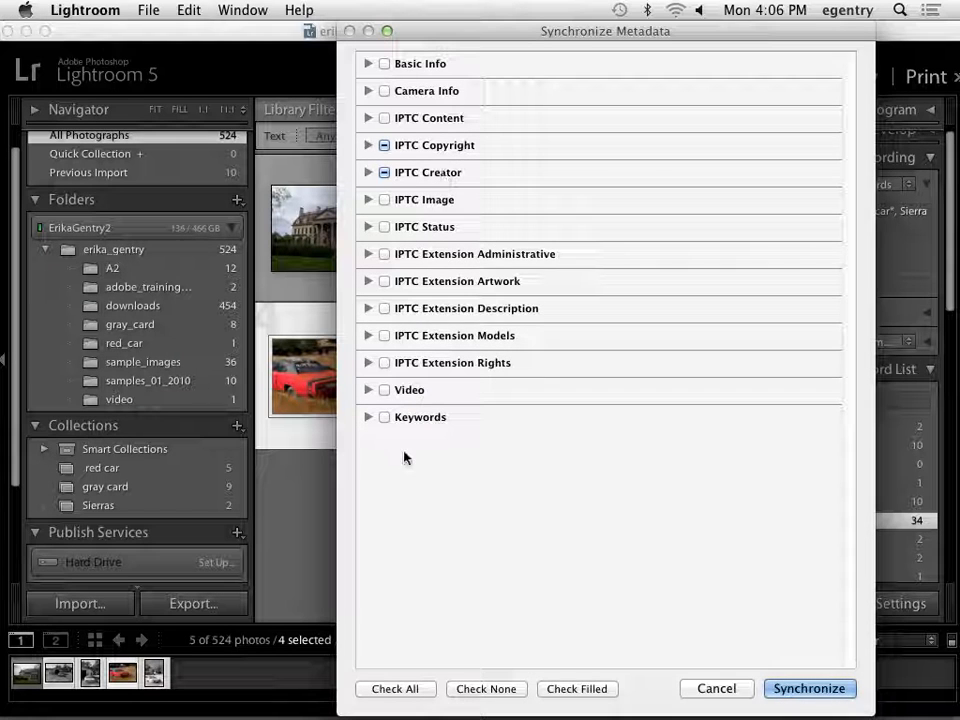
{"action": "left_click", "coordinate": [385, 418]}
{"action": "left_click", "coordinate": [812, 689]}
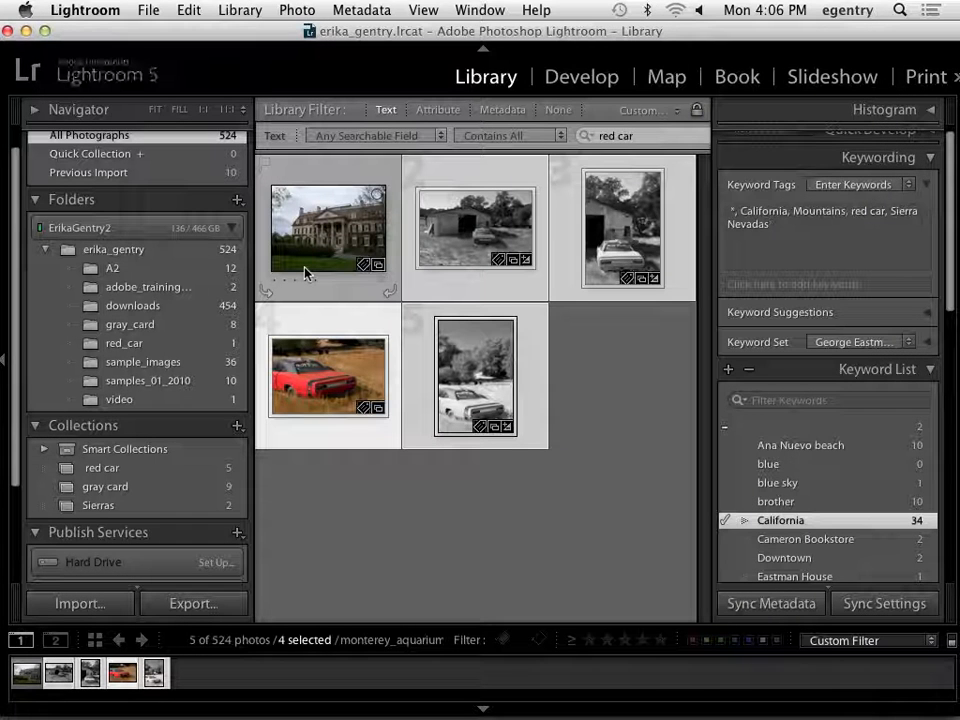
Clear the multiple selection and check the keyword tags of the red car photo and each black-and-white car photo.
{"action": "left_click", "coordinate": [386, 527]}
{"action": "left_click", "coordinate": [345, 382]}
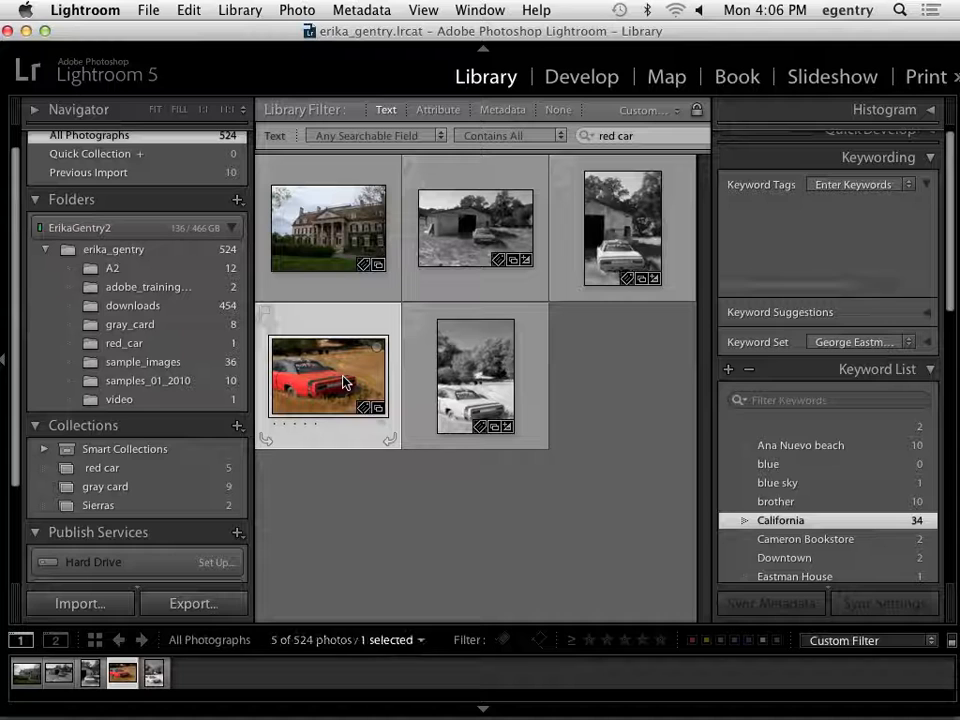
{"action": "left_click", "coordinate": [424, 236]}
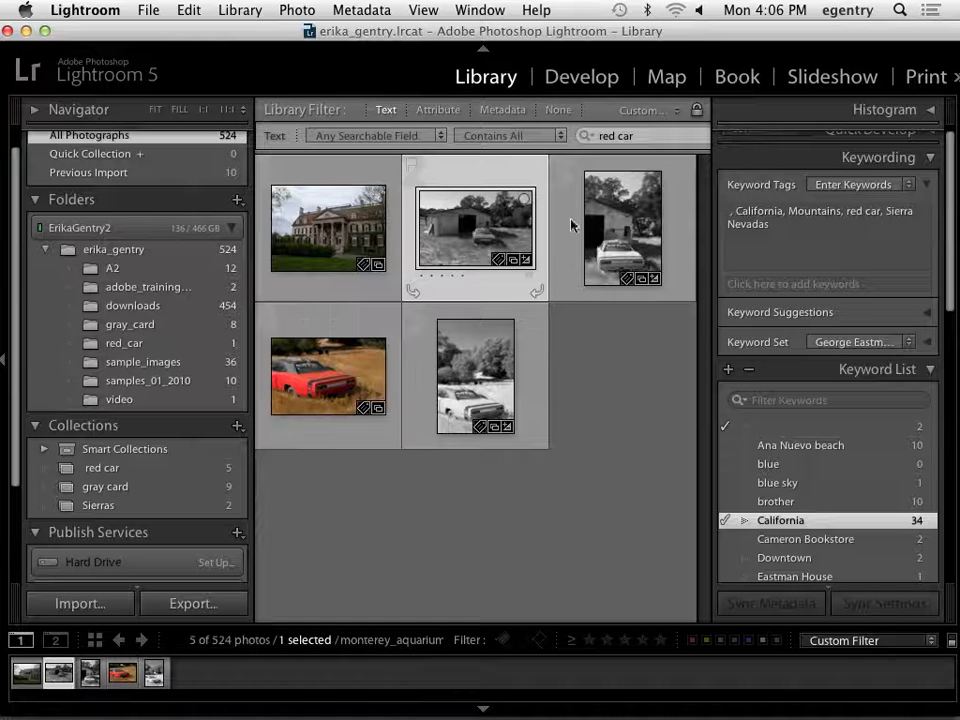
{"action": "left_click", "coordinate": [615, 230]}
{"action": "left_click", "coordinate": [458, 397]}
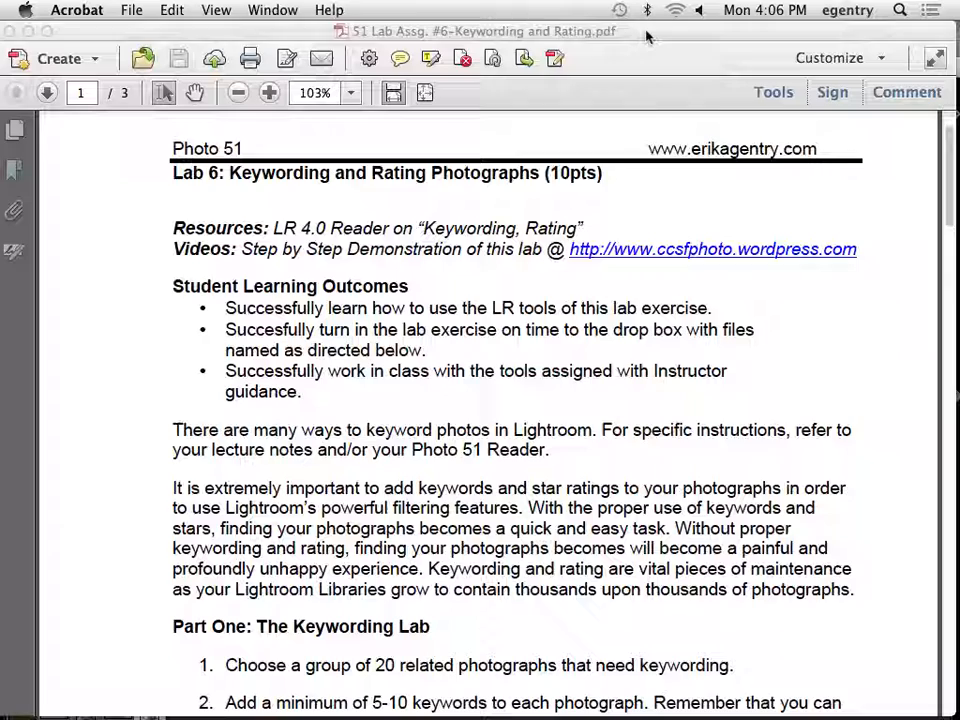
Switch to the lab assignment PDF in Acrobat and read from the keywording and screen capture instructions to the Rating Lab.
{"action": "left_click", "coordinate": [646, 37]}
{"action": "scroll", "coordinate": [803, 453], "scroll_direction": "down", "scroll_amount": 2}
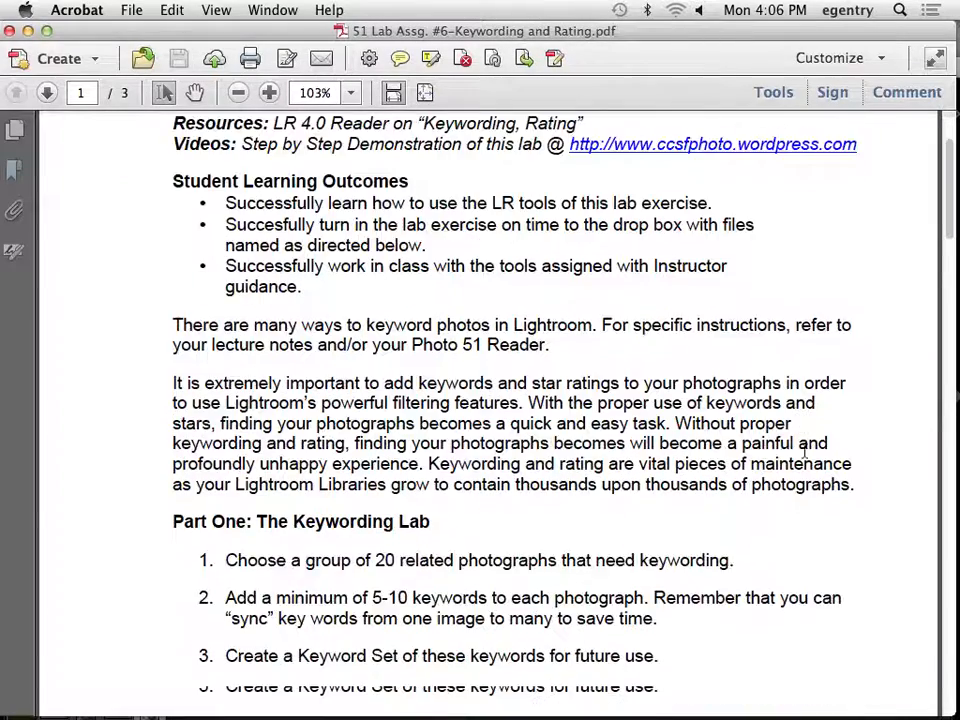
{"action": "scroll", "coordinate": [803, 450], "scroll_direction": "down", "scroll_amount": 4}
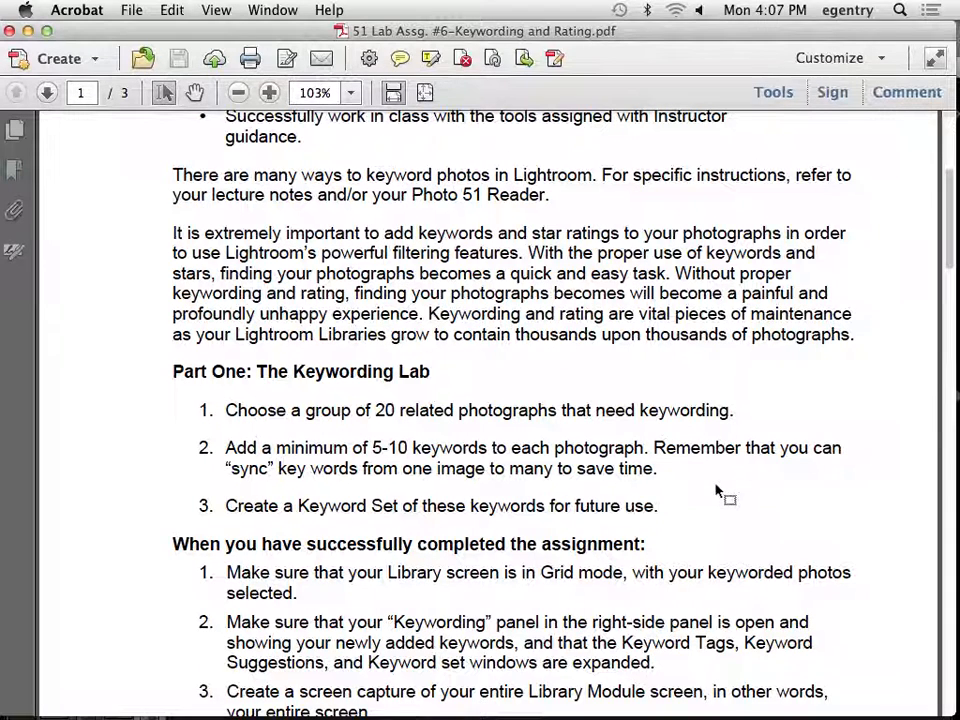
{"action": "scroll", "coordinate": [716, 490], "scroll_direction": "down", "scroll_amount": 5}
{"action": "scroll", "coordinate": [722, 490], "scroll_direction": "down", "scroll_amount": 3}
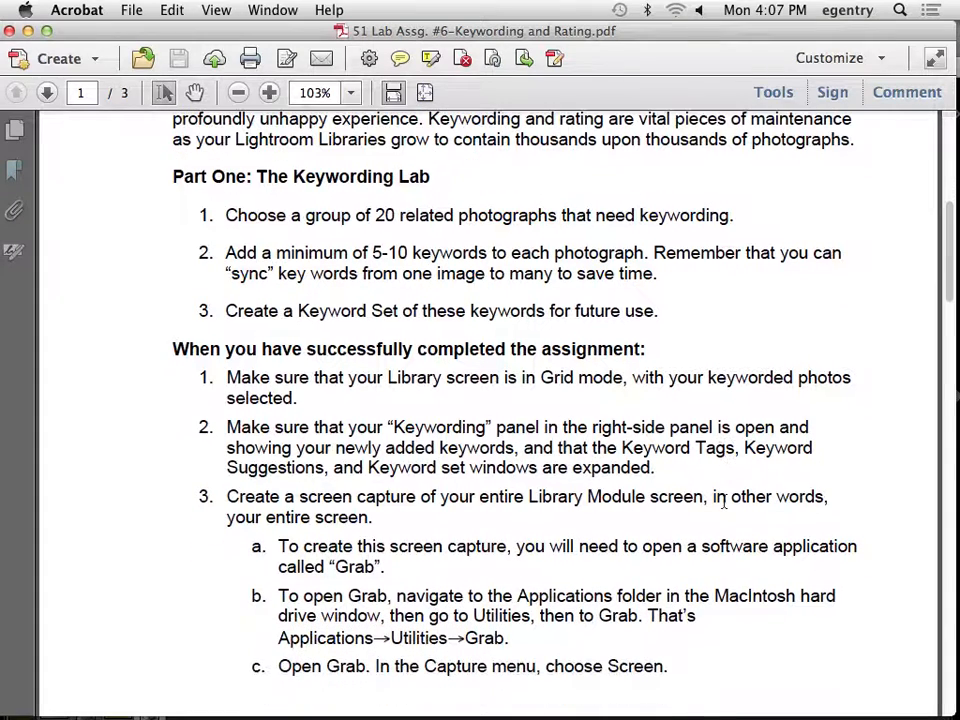
{"action": "scroll", "coordinate": [723, 502], "scroll_direction": "down", "scroll_amount": 2}
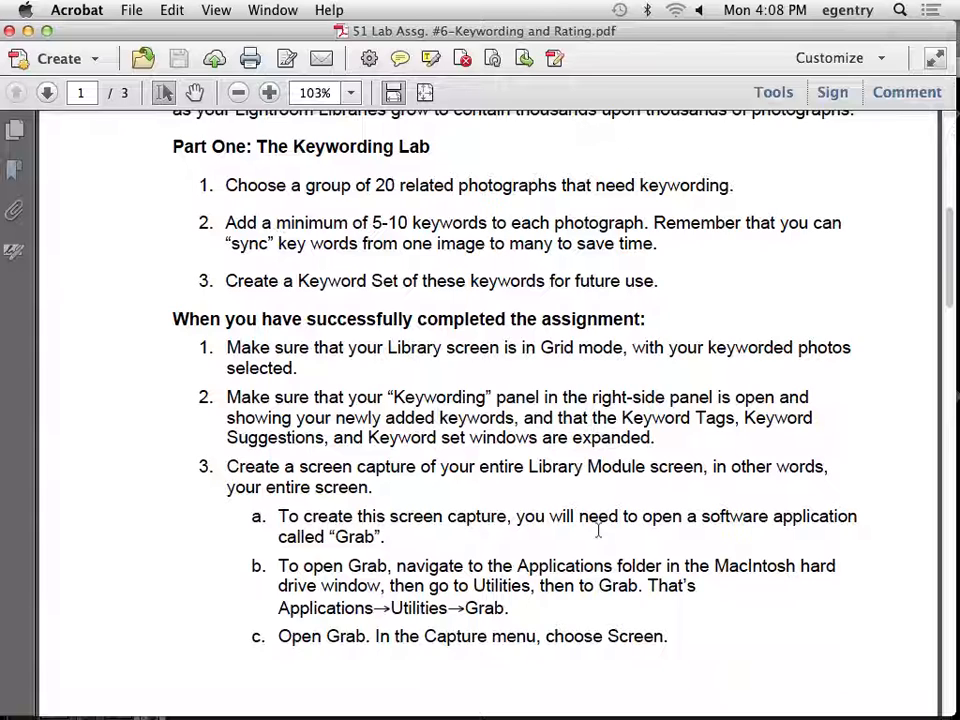
{"action": "scroll", "coordinate": [595, 648], "scroll_direction": "down", "scroll_amount": 10}
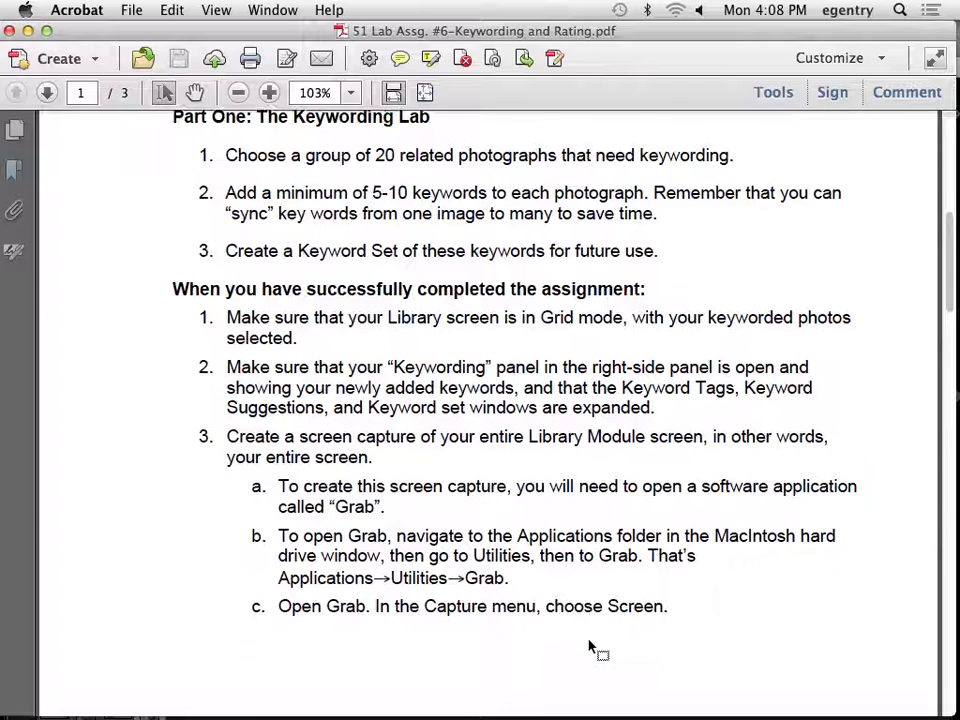
{"action": "scroll", "coordinate": [595, 648], "scroll_direction": "down", "scroll_amount": 6}
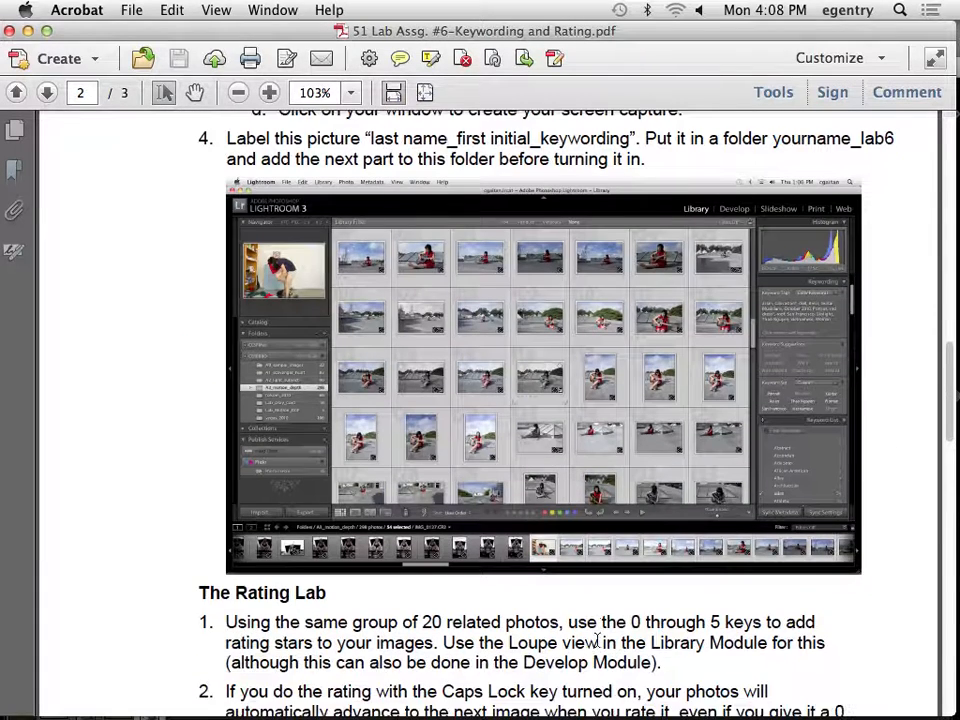
Read the Rating Lab instructions, the turn-in and file naming requirements, the sample capture and the grading rubric in the assignment PDF.
{"action": "scroll", "coordinate": [597, 640], "scroll_direction": "up", "scroll_amount": 1}
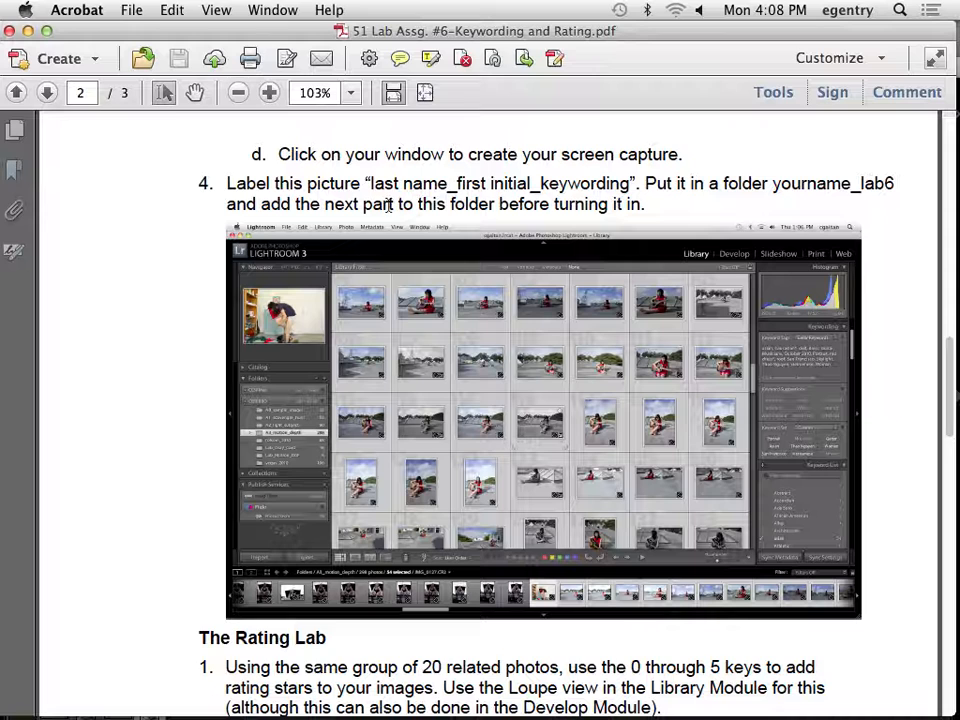
{"action": "scroll", "coordinate": [490, 405], "scroll_direction": "down", "scroll_amount": 3}
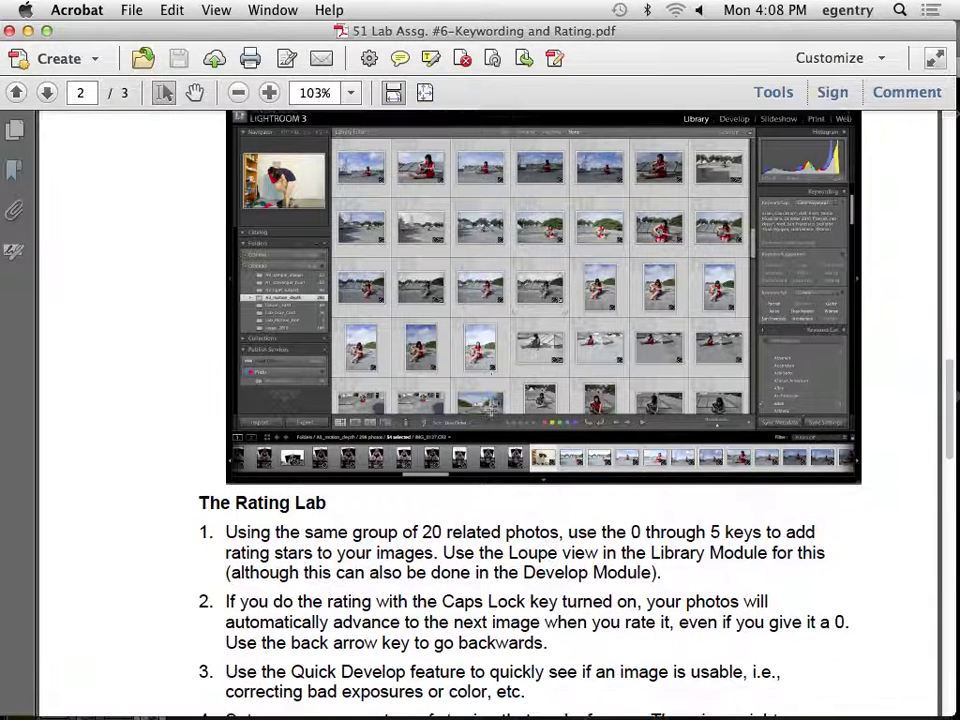
{"action": "scroll", "coordinate": [490, 405], "scroll_direction": "down", "scroll_amount": 7}
{"action": "scroll", "coordinate": [491, 408], "scroll_direction": "down", "scroll_amount": 1}
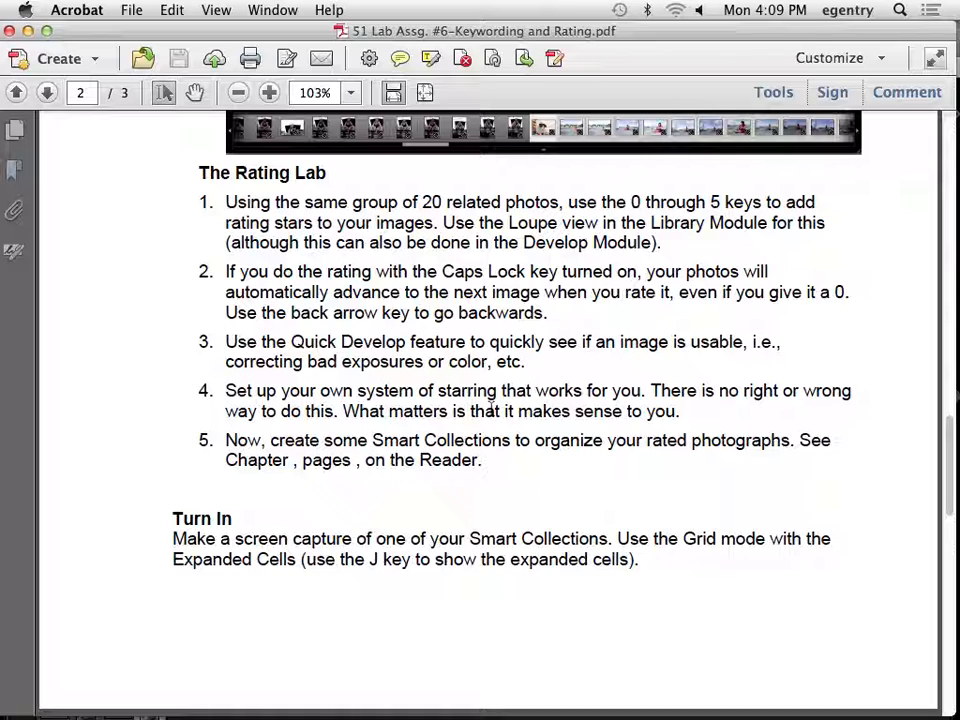
{"action": "scroll", "coordinate": [580, 517], "scroll_direction": "down", "scroll_amount": 2}
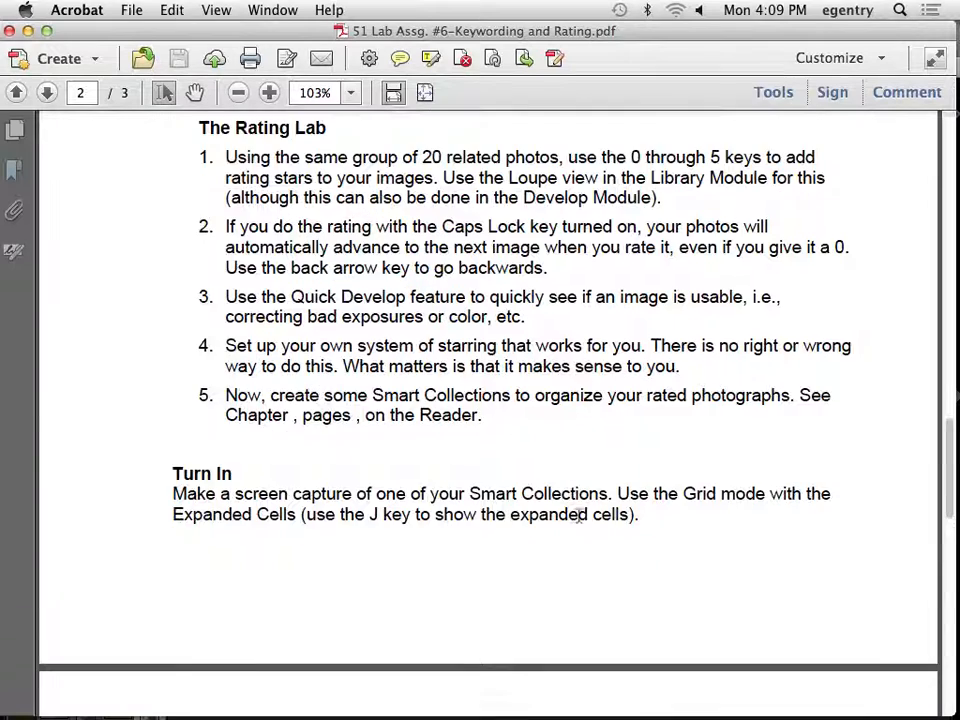
{"action": "scroll", "coordinate": [580, 517], "scroll_direction": "down", "scroll_amount": 15}
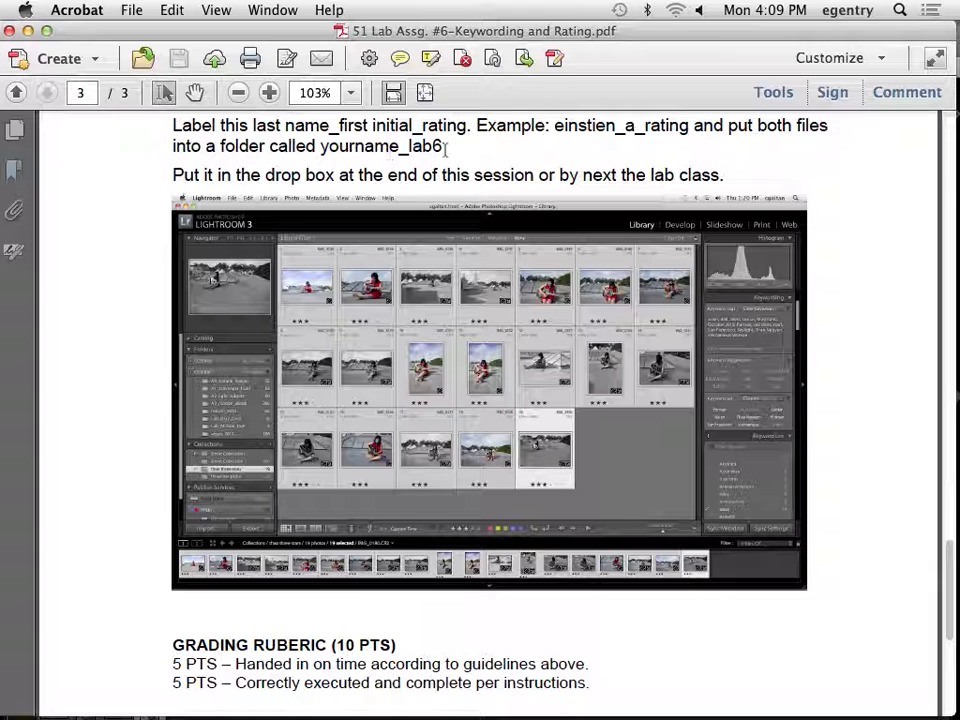
{"action": "scroll", "coordinate": [452, 165], "scroll_direction": "up", "scroll_amount": 3}
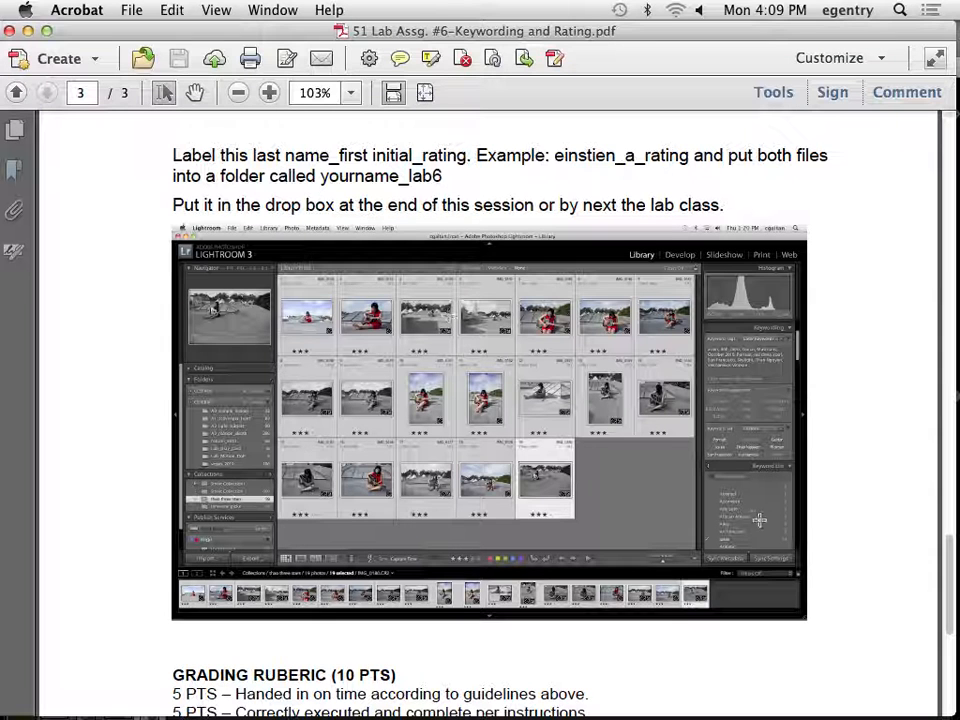
{"action": "scroll", "coordinate": [574, 388], "scroll_direction": "up", "scroll_amount": 5}
{"action": "scroll", "coordinate": [574, 388], "scroll_direction": "down", "scroll_amount": 8}
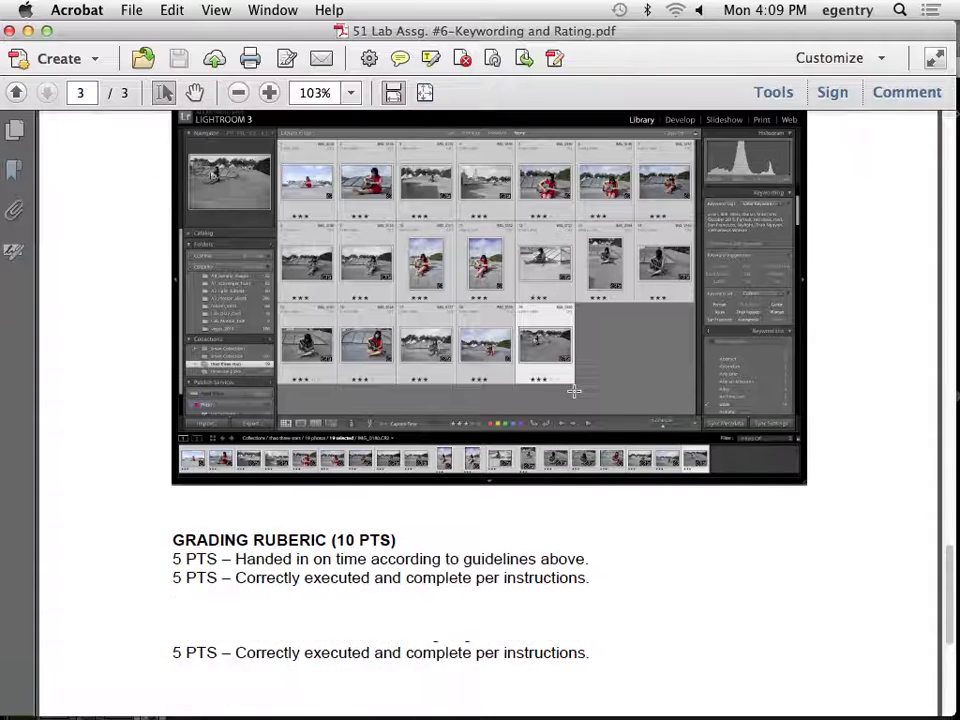
{"action": "scroll", "coordinate": [574, 390], "scroll_direction": "up", "scroll_amount": 3}
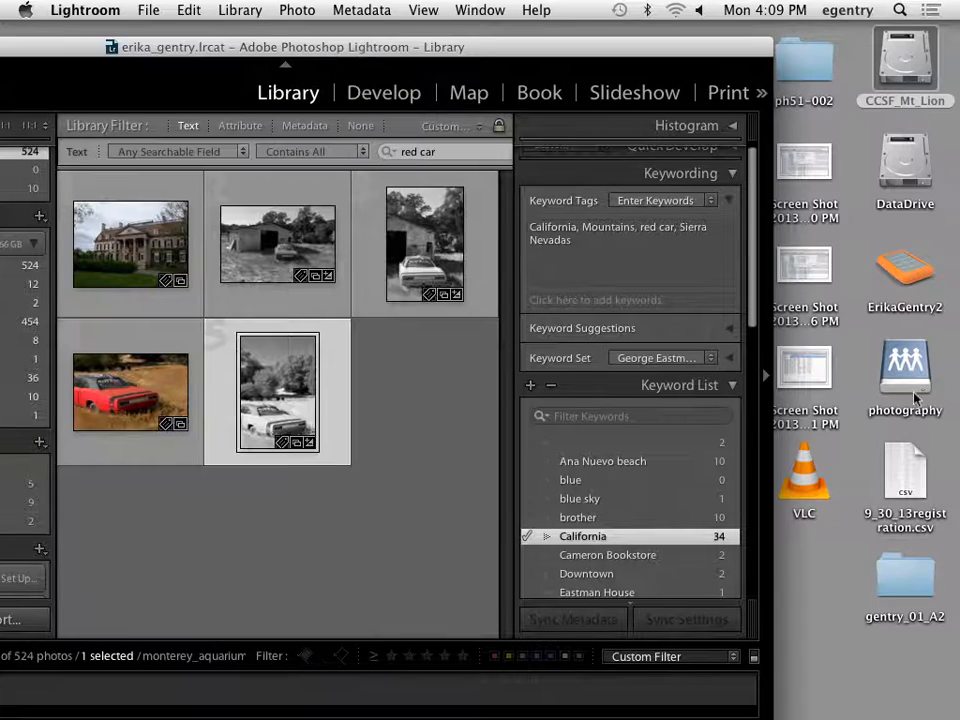
Switch to Finder, open the photography server and browse through the instructor's PH51 ReadOnly folder to the Lab 6 keywording and rating folder.
{"action": "left_click", "coordinate": [905, 370]}
{"action": "double_click", "coordinate": [906, 375]}
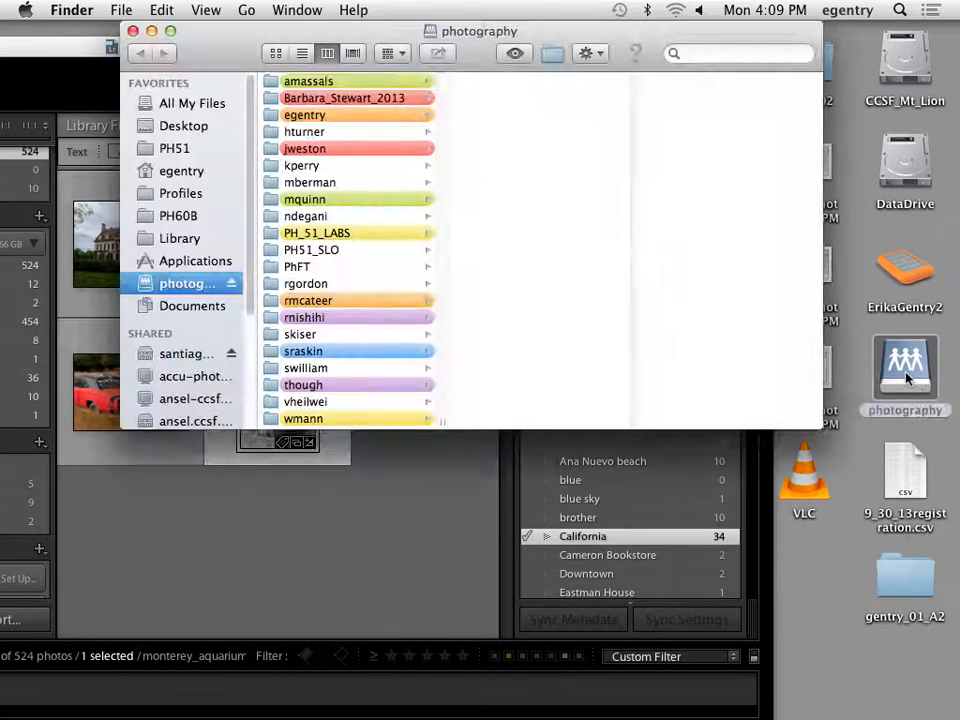
{"action": "left_click", "coordinate": [323, 118]}
{"action": "left_click", "coordinate": [498, 121]}
{"action": "left_click_drag", "start_coordinate": [470, 32], "coordinate": [316, 39]}
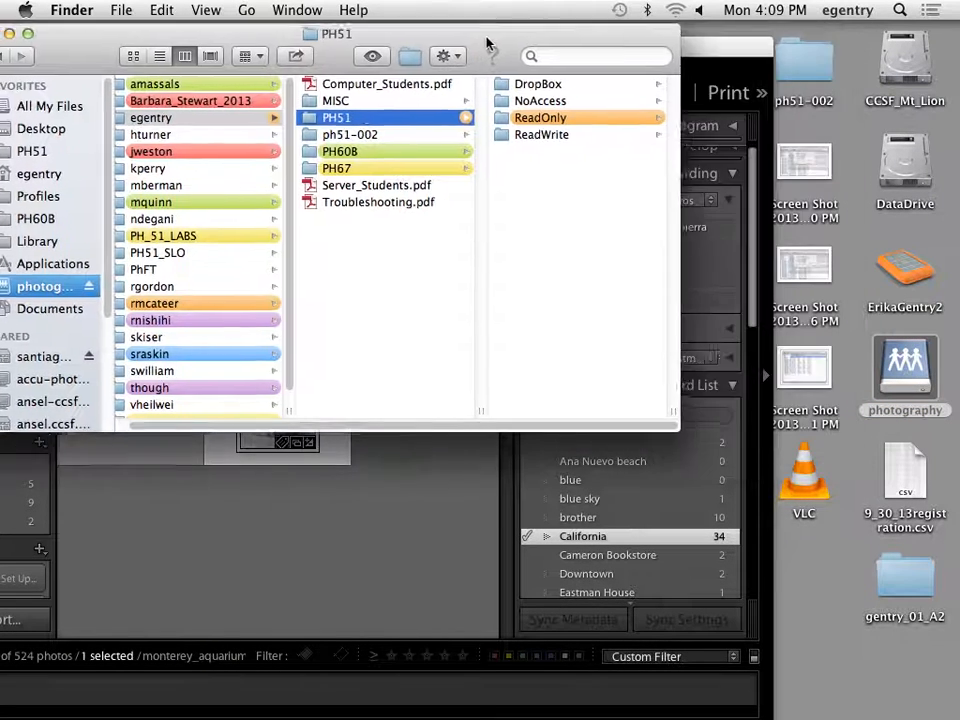
{"action": "left_click", "coordinate": [508, 121]}
{"action": "left_click", "coordinate": [542, 139]}
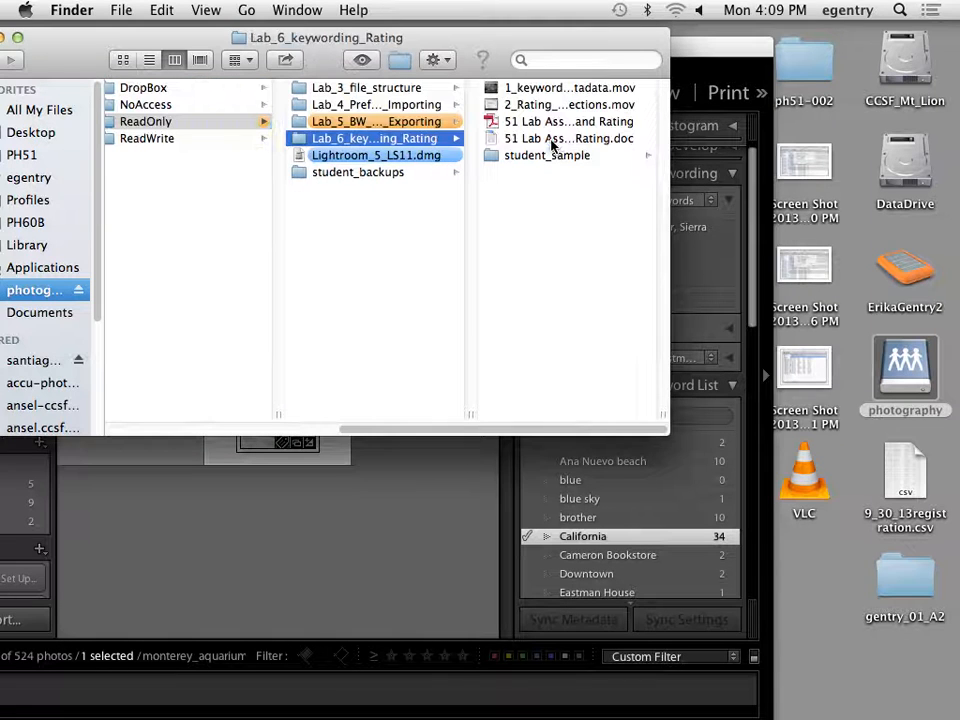
Preview the keywording and rating sample captures in the student_sample folder, close the Finder window and return to Lightroom.
{"action": "left_click", "coordinate": [542, 158]}
{"action": "left_click", "coordinate": [508, 92]}
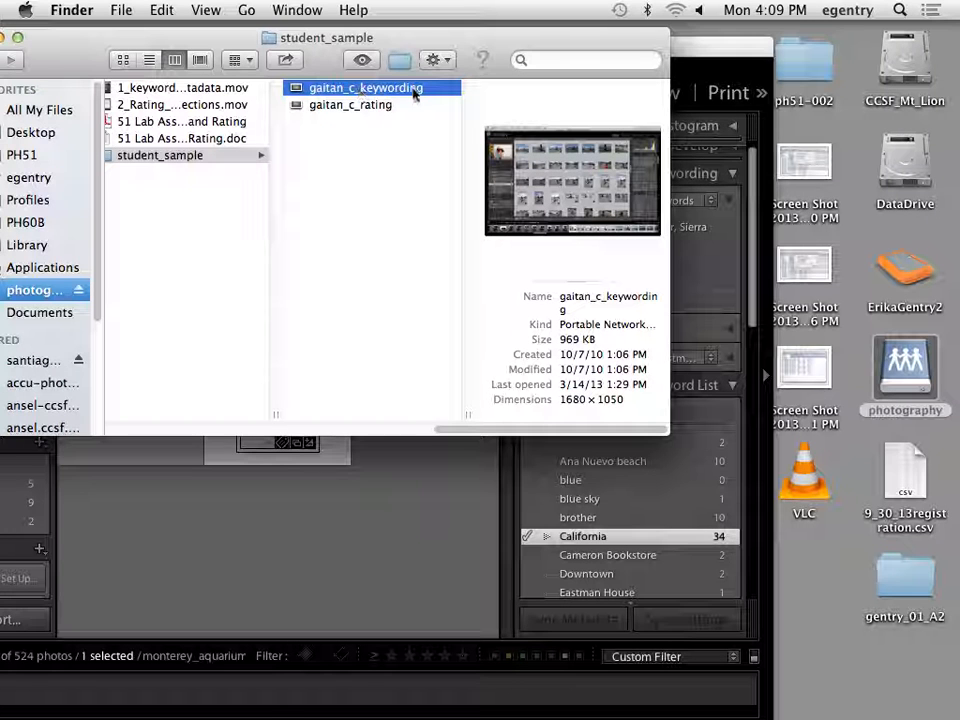
{"action": "left_click", "coordinate": [356, 107]}
{"action": "left_click", "coordinate": [357, 108]}
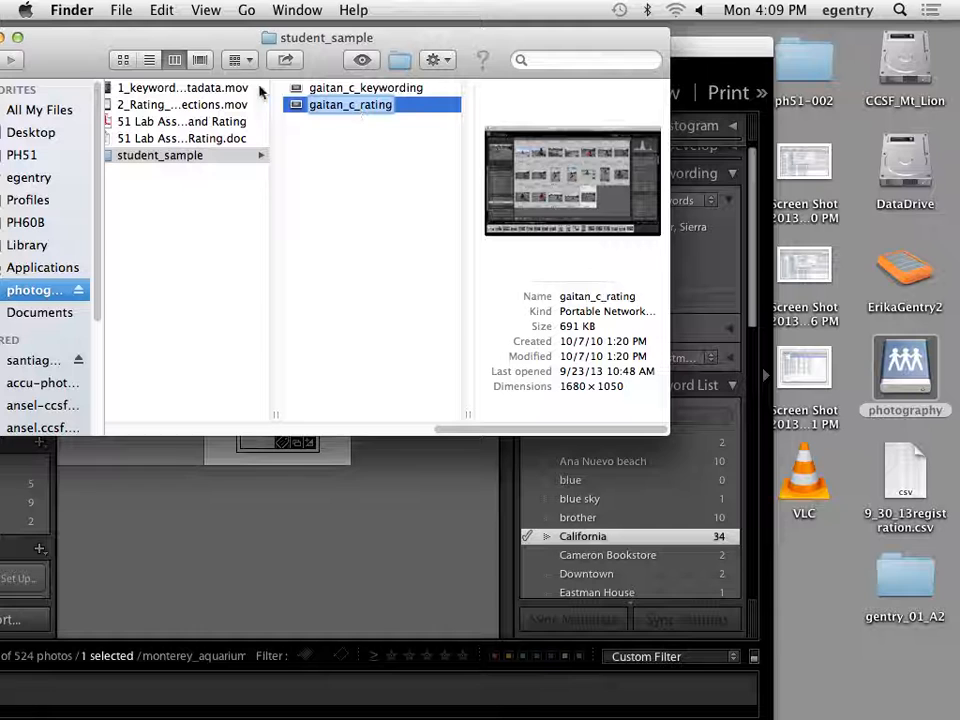
{"action": "left_click_drag", "start_coordinate": [110, 60], "coordinate": [343, 45]}
{"action": "key", "text": "super+w"}
{"action": "left_click_drag", "start_coordinate": [212, 50], "coordinate": [386, 12]}
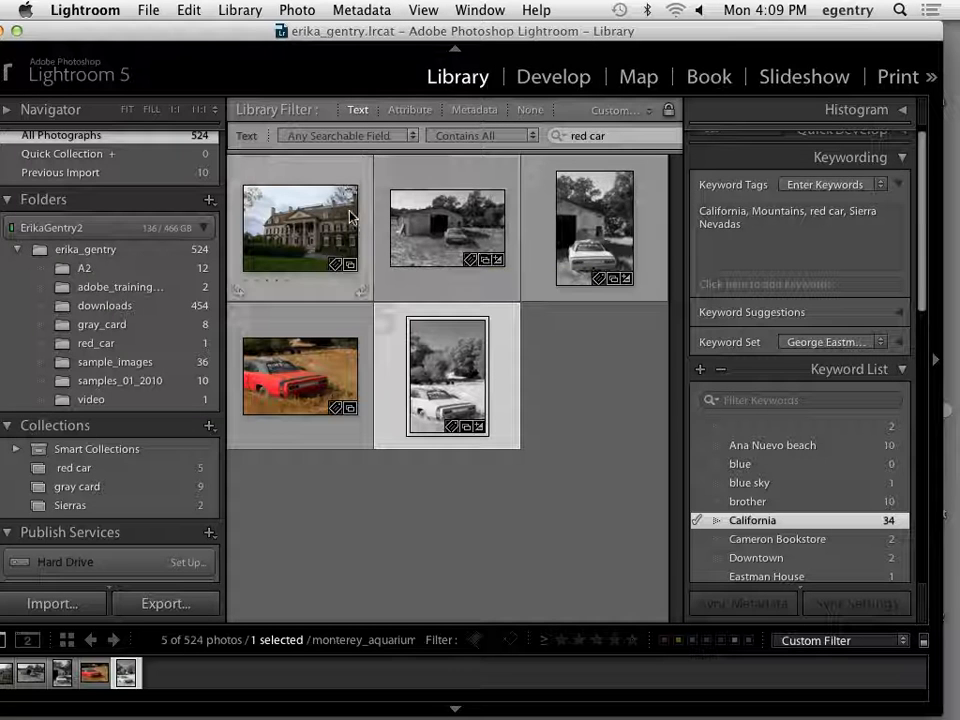
Select the parent folder of the photo library and cycle the Lights Out modes back to normal.
{"action": "left_click", "coordinate": [133, 252]}
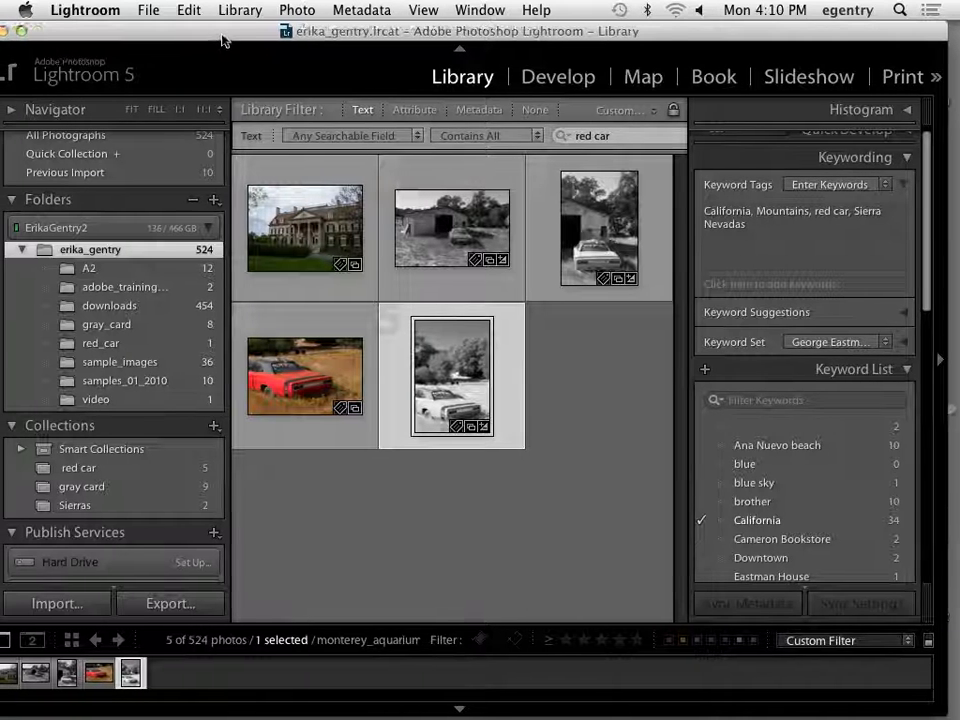
{"action": "left_click_drag", "start_coordinate": [220, 36], "coordinate": [242, 36]}
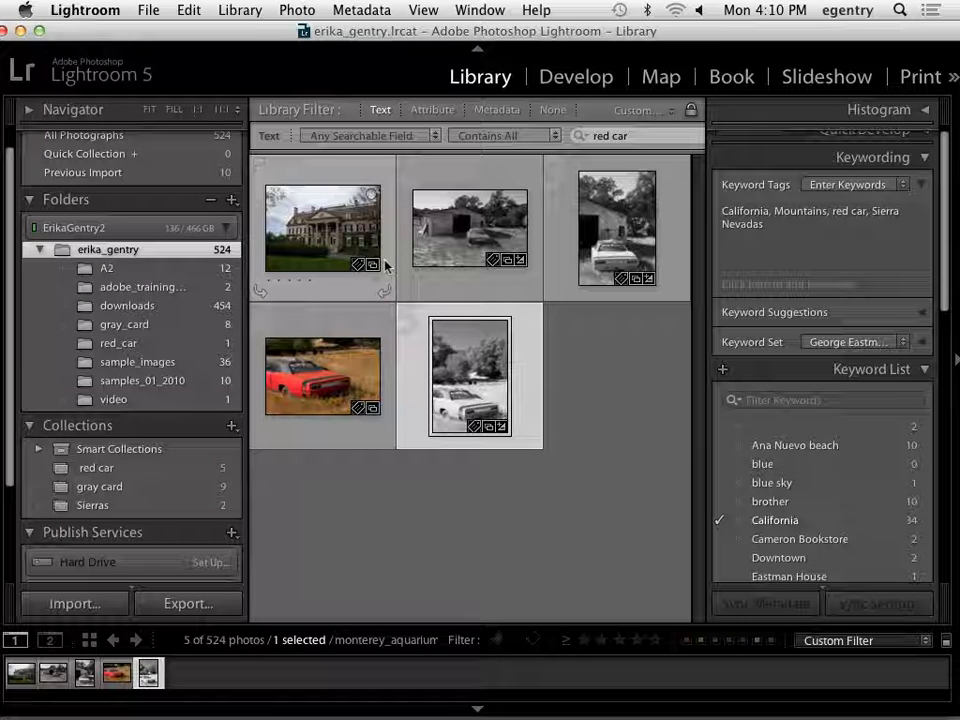
{"action": "key", "text": "l"}
{"action": "key", "text": "l"}
{"action": "key", "text": "l"}
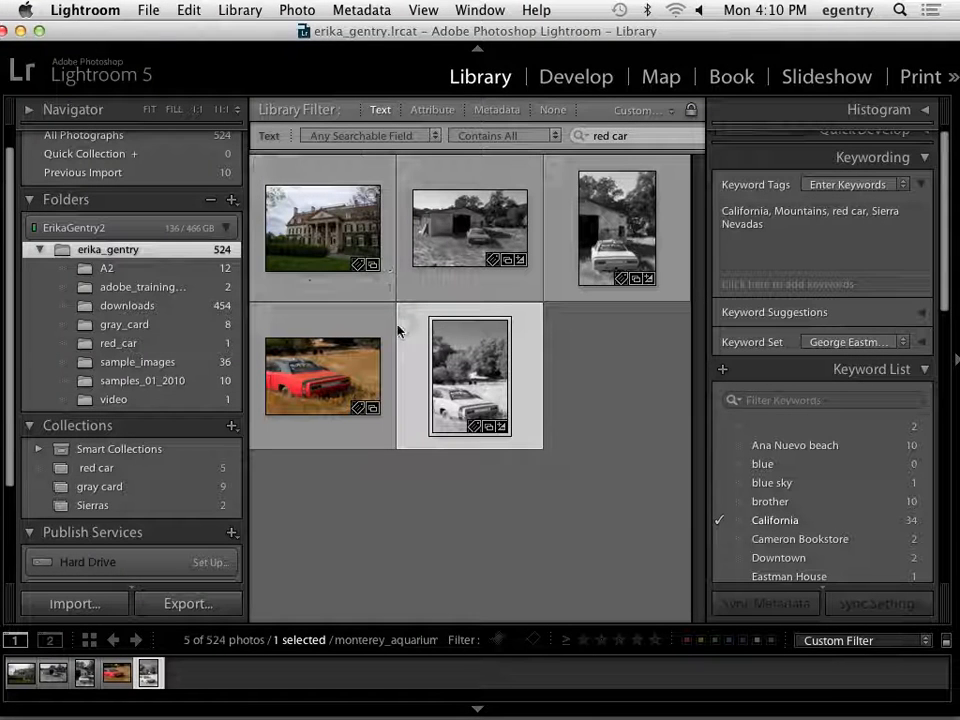
Show All Photographs with the library filter turned off and open the Eastman House photo in Loupe view.
{"action": "left_click", "coordinate": [85, 134]}
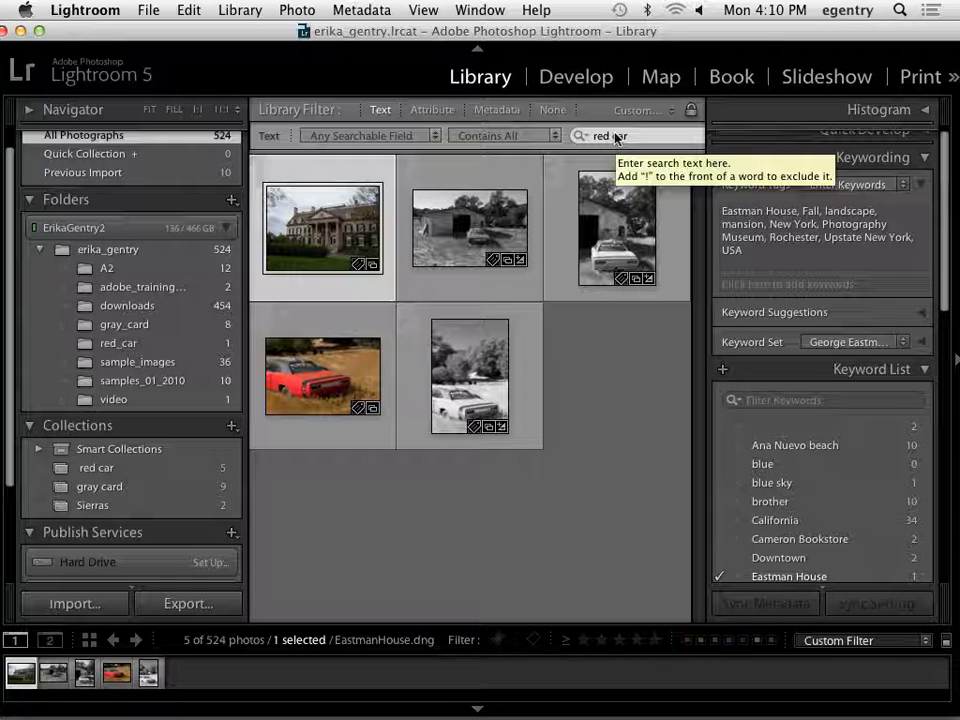
{"action": "left_click", "coordinate": [552, 110]}
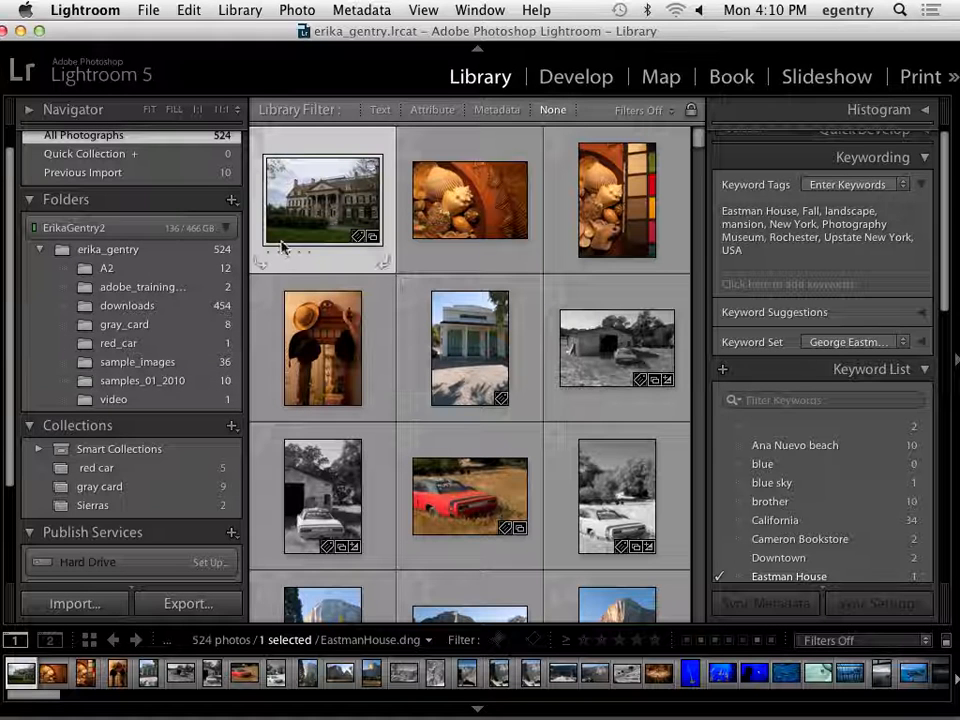
{"action": "double_click", "coordinate": [331, 194]}
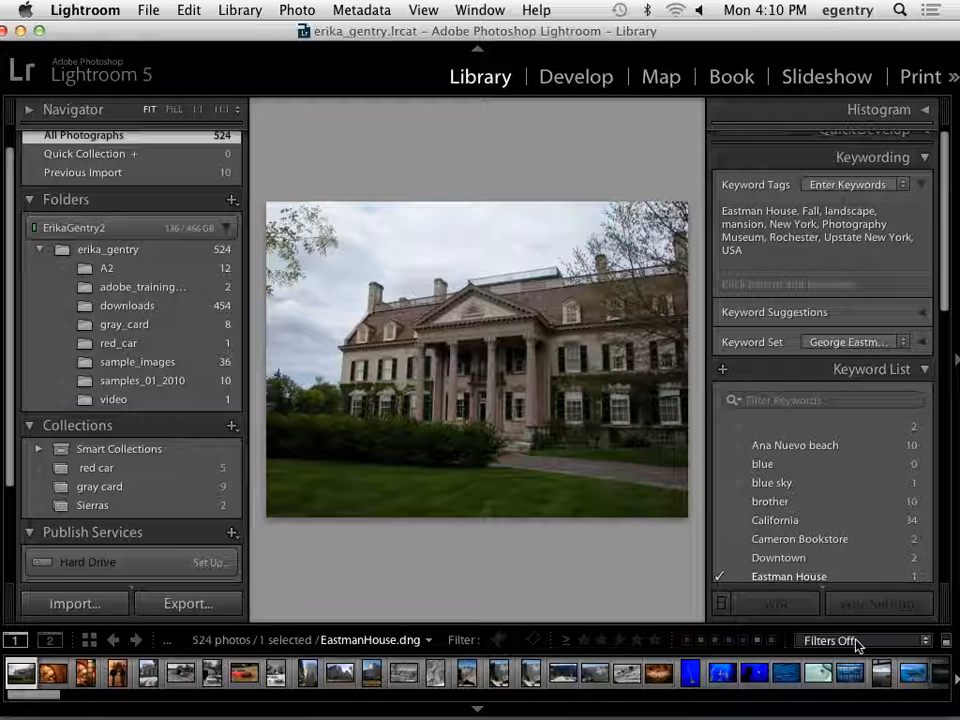
Show the toolbar below the photo, check that Rating is among its enabled items, and hide the keywording side of the workspace.
{"action": "key", "text": "t"}
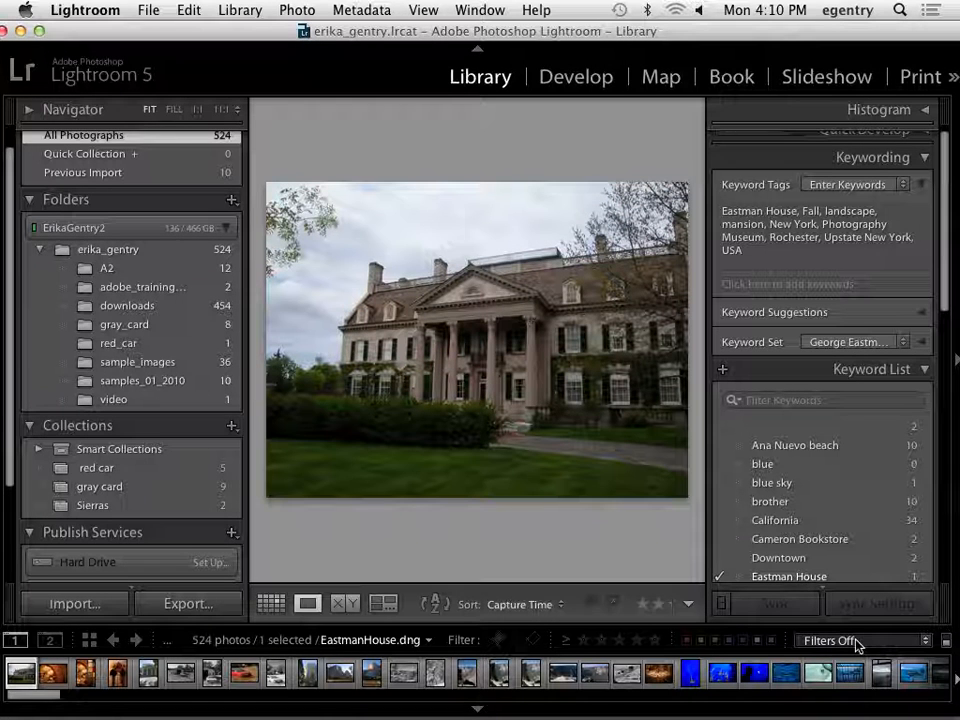
{"action": "key", "text": "t"}
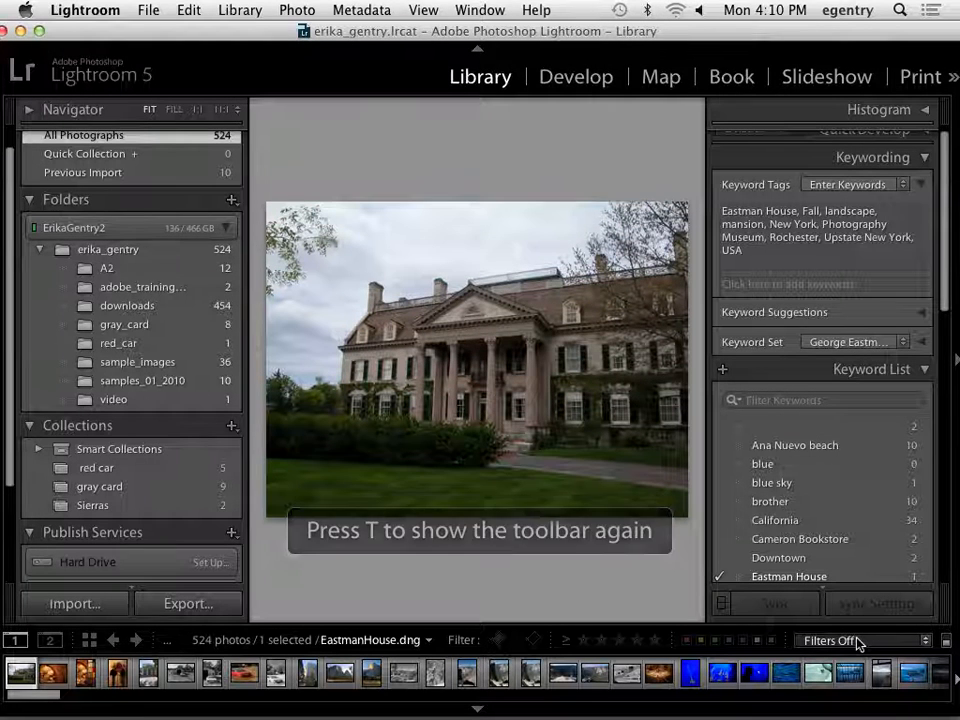
{"action": "key", "text": "t"}
{"action": "left_click", "coordinate": [688, 604]}
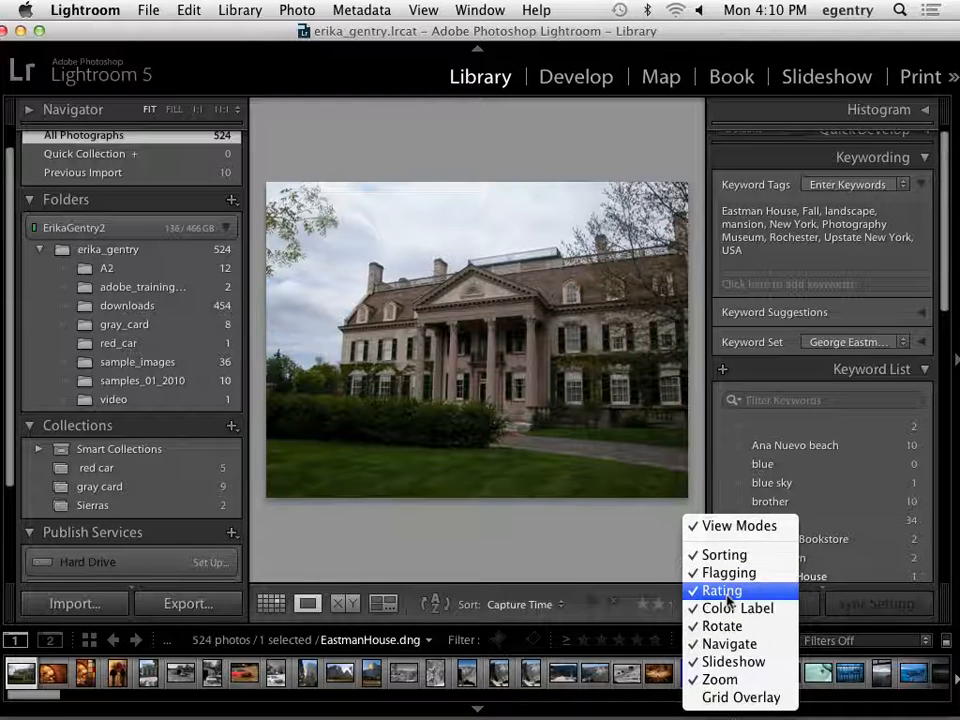
{"action": "left_click", "coordinate": [540, 487]}
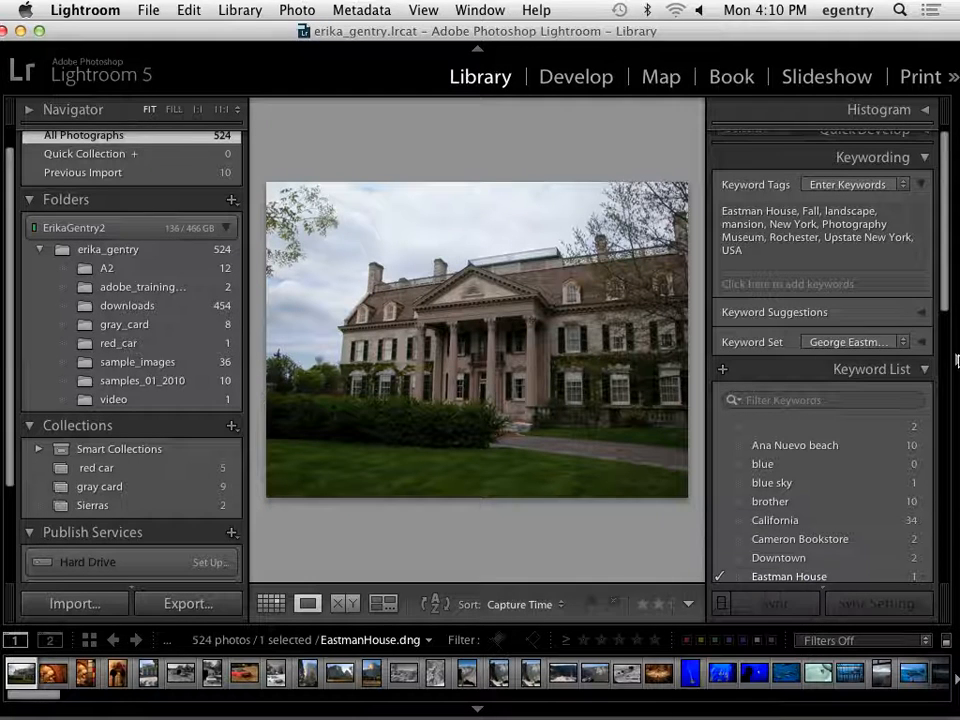
{"action": "left_click", "coordinate": [646, 477]}
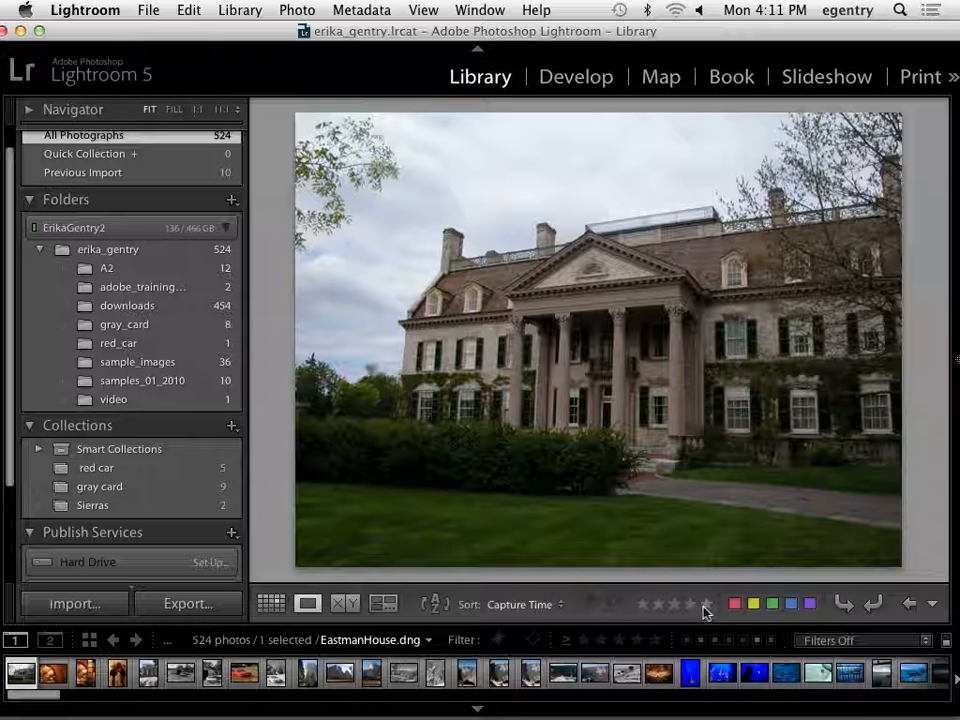
Rate Eastman House 1 star, Shells 2, the color chart and hats photos 1 each, and the white building 3, enlarging the filmstrip.
{"action": "key", "text": "1"}
{"action": "left_click", "coordinate": [640, 604]}
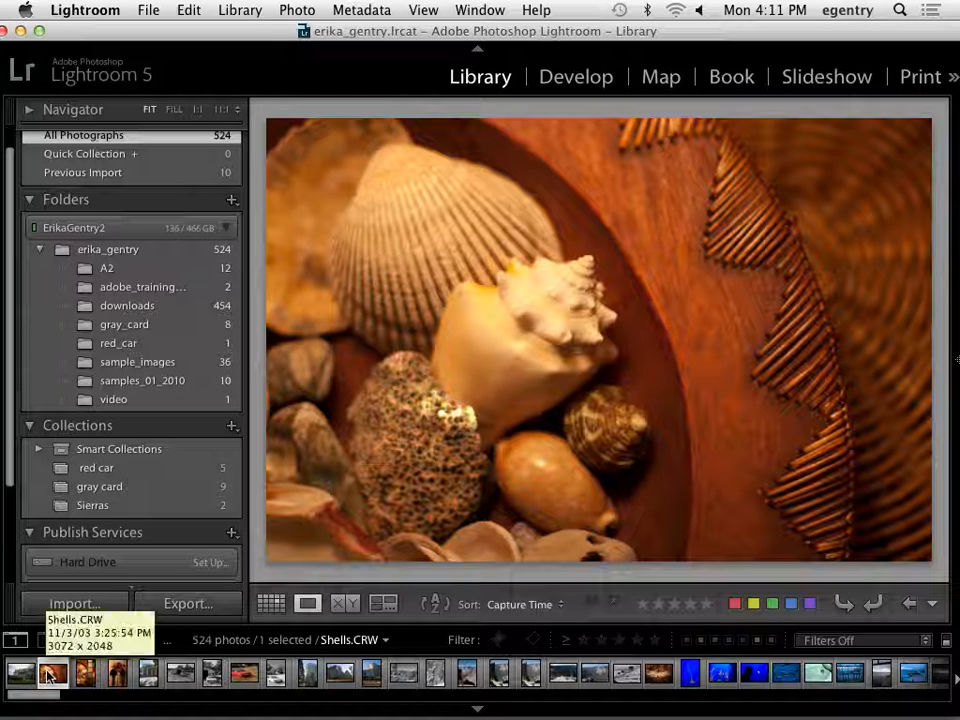
{"action": "left_click_drag", "start_coordinate": [214, 623], "coordinate": [215, 613]}
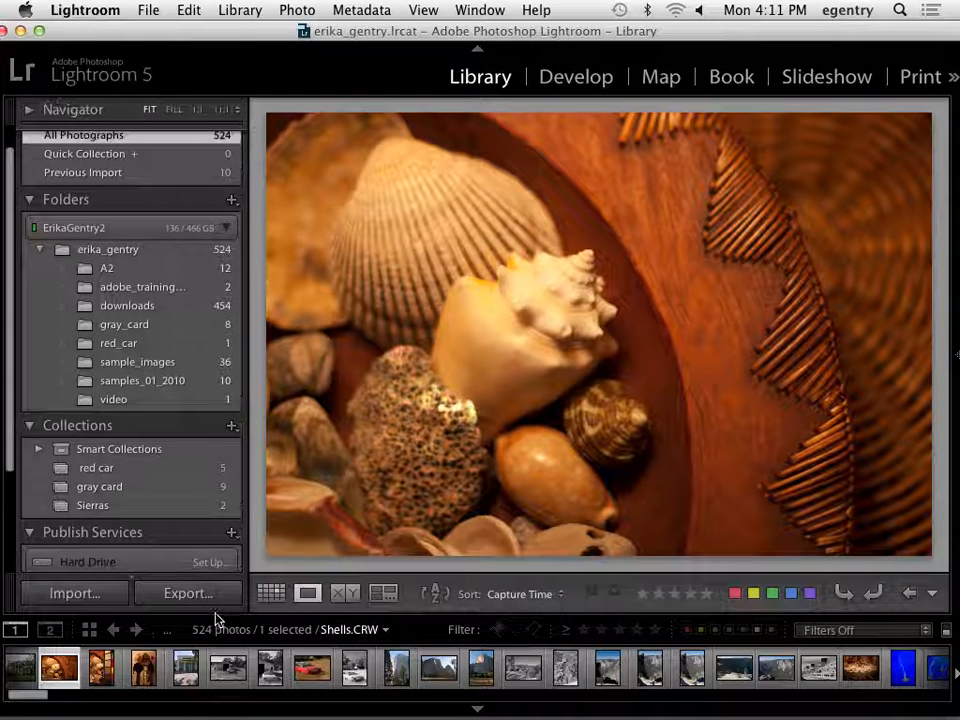
{"action": "key", "text": "2"}
{"action": "key", "text": "Right"}
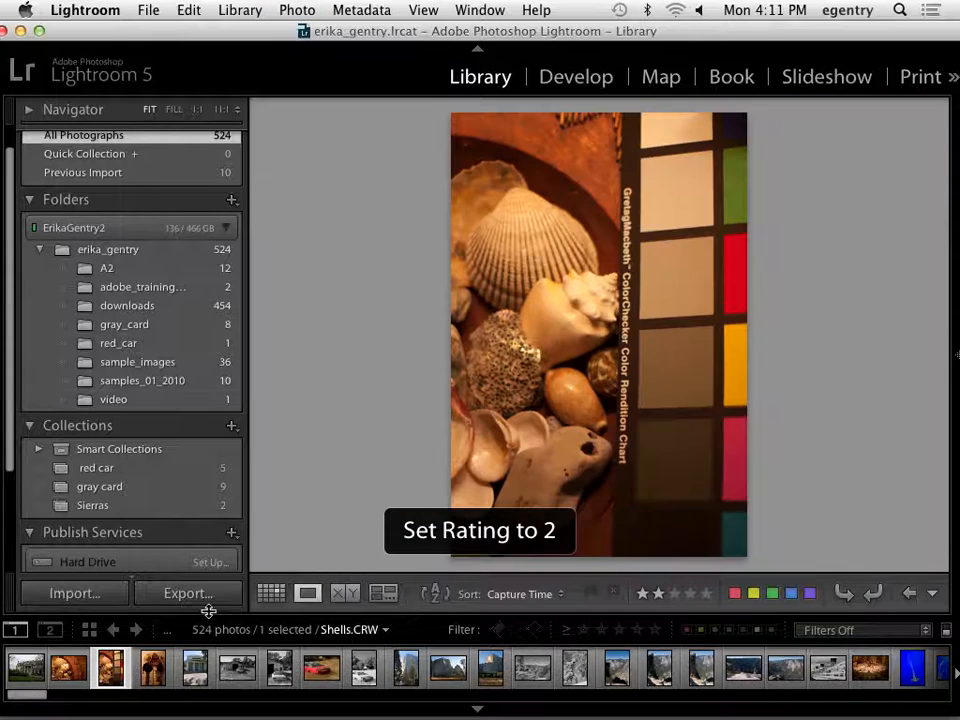
{"action": "key", "text": "1"}
{"action": "key", "text": "1"}
{"action": "key", "text": "3"}
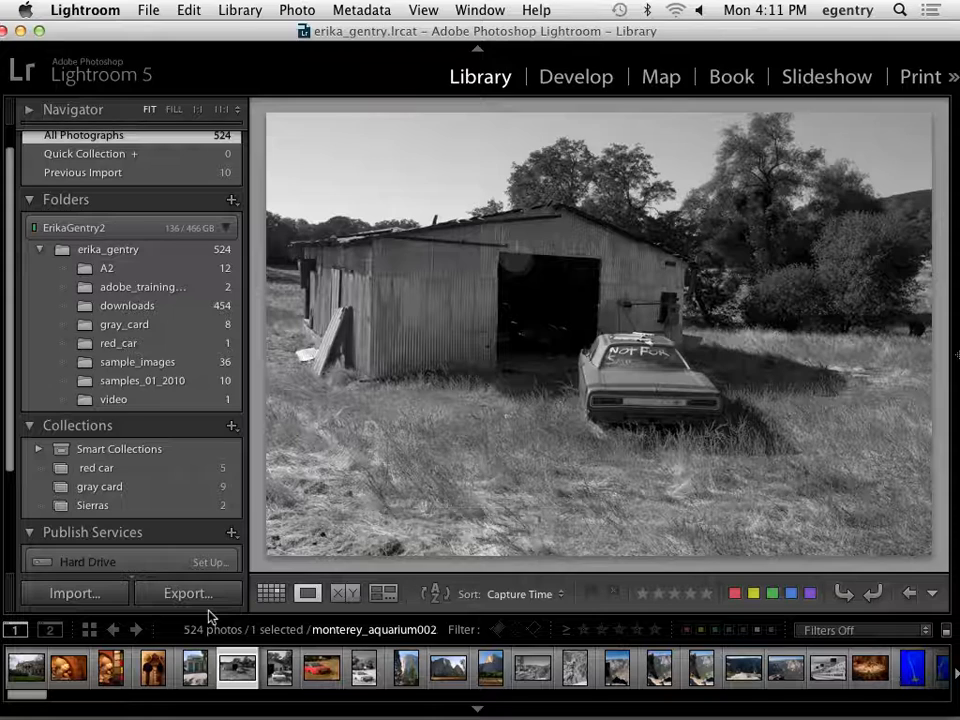
Rate the four car photos 3 stars each and the first two granite cliff photos after them 2 stars each.
{"action": "key", "text": "3"}
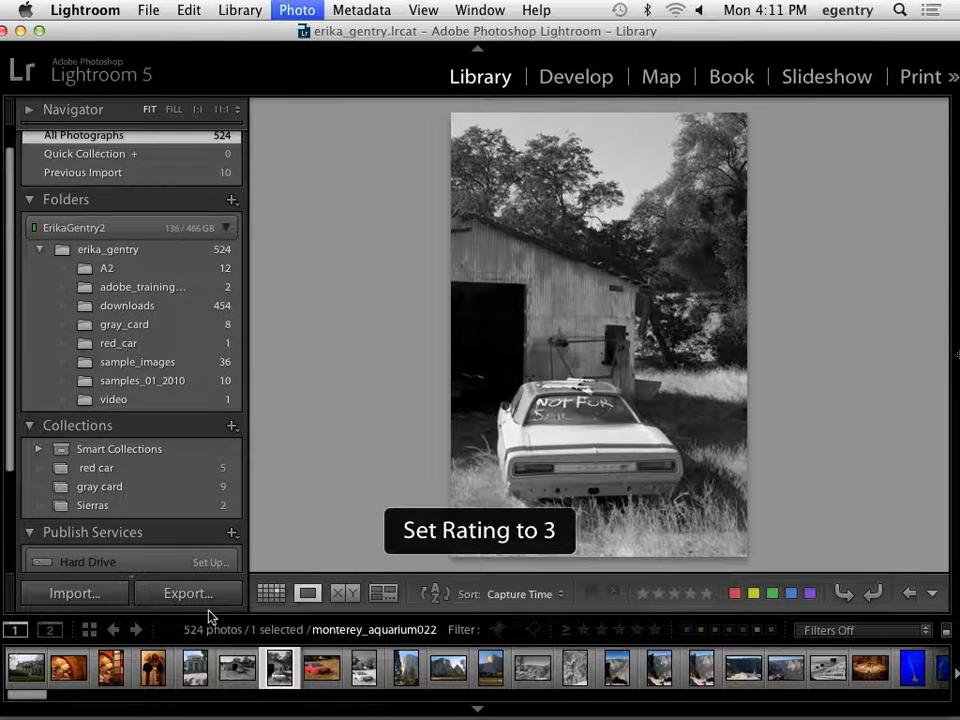
{"action": "key", "text": "3"}
{"action": "key", "text": "3"}
{"action": "key", "text": "3"}
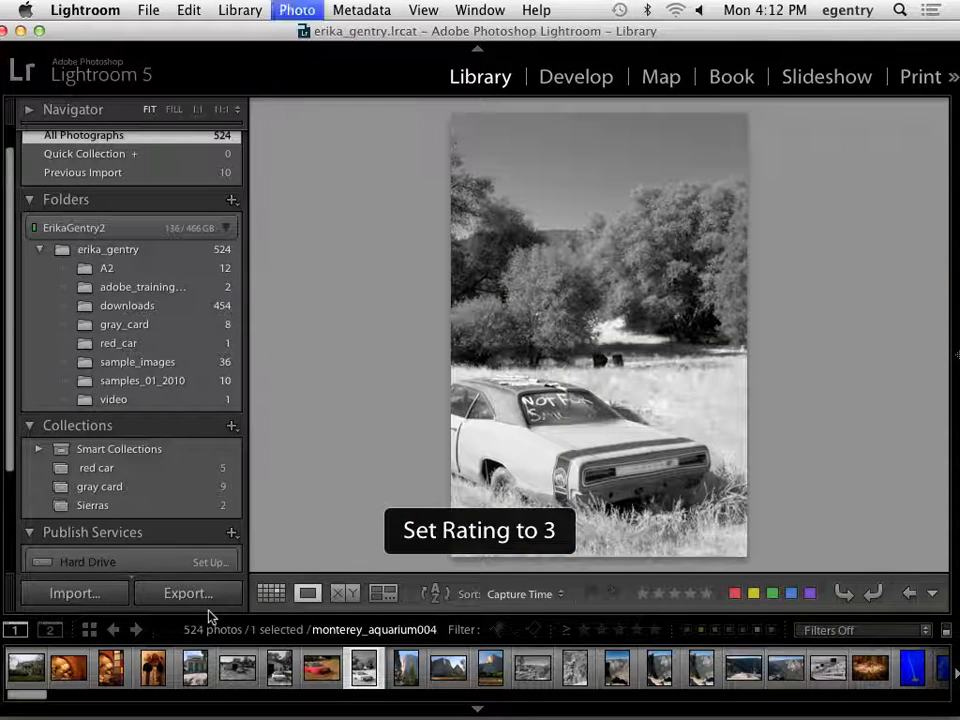
{"action": "key", "text": "3"}
{"action": "key", "text": "2"}
{"action": "key", "text": "2"}
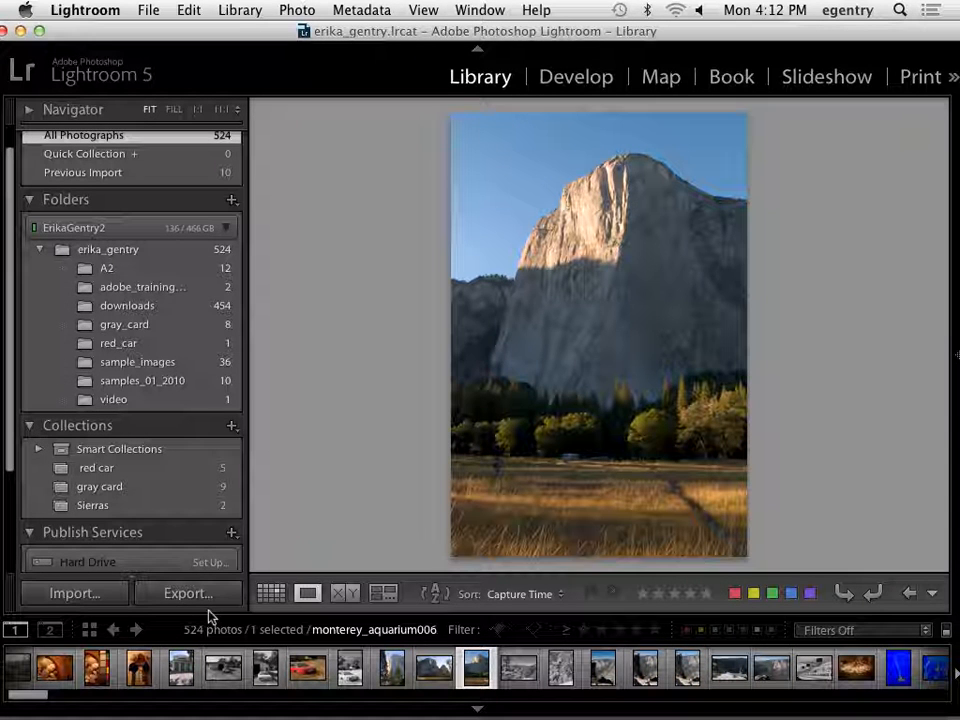
Switch to Grid view to check the star ratings under the thumbnails, comparing it once with Loupe view.
{"action": "left_click", "coordinate": [273, 595]}
{"action": "left_click_drag", "start_coordinate": [481, 37], "coordinate": [468, 37]}
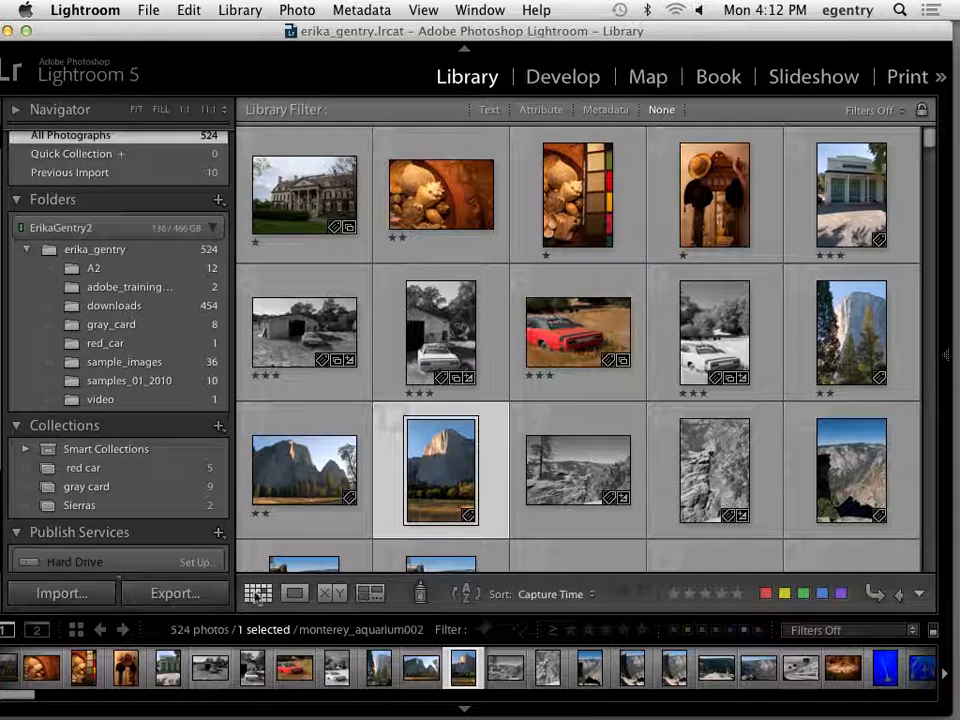
{"action": "left_click", "coordinate": [294, 594]}
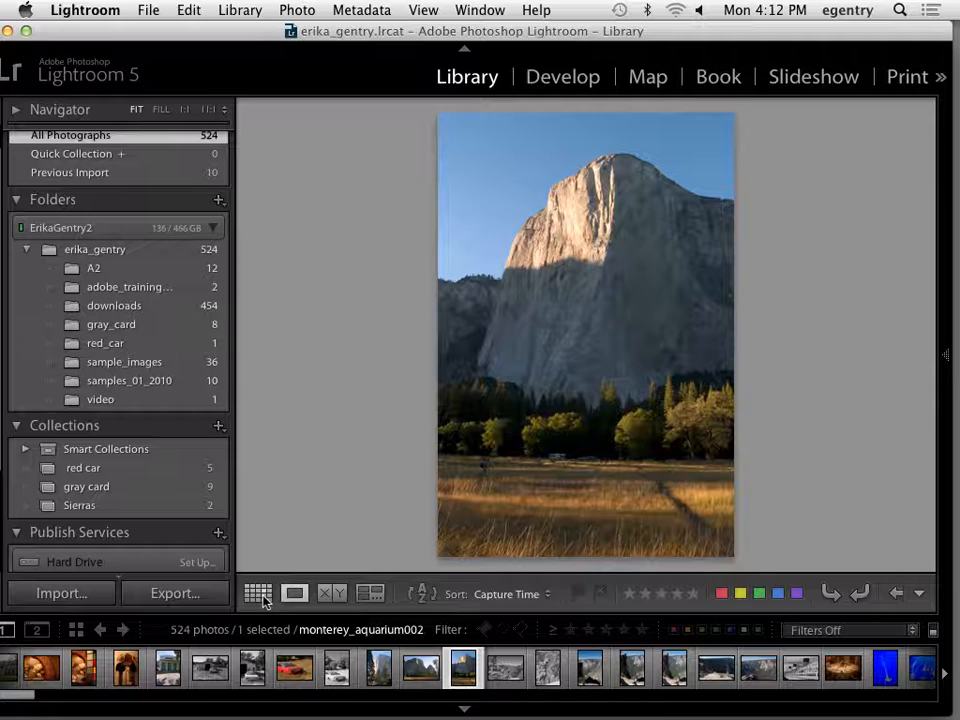
{"action": "left_click", "coordinate": [259, 595]}
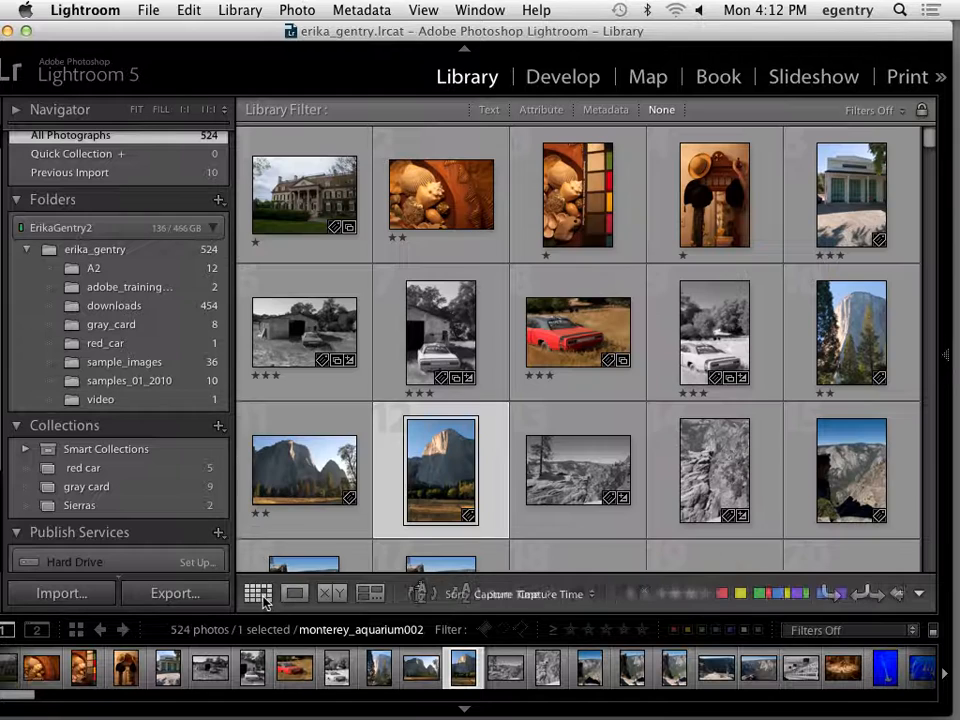
Open the hats photo in Loupe view with the keywording side shown, check the options for creating collections, and hide that side again.
{"action": "left_click", "coordinate": [947, 358]}
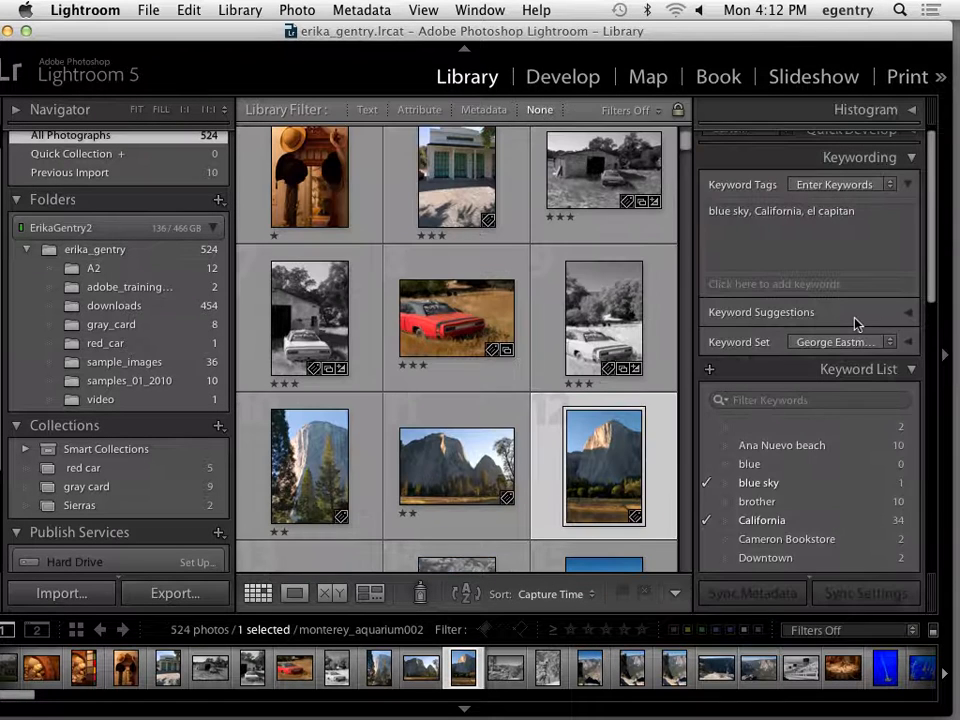
{"action": "left_click", "coordinate": [939, 352]}
{"action": "left_click", "coordinate": [939, 352]}
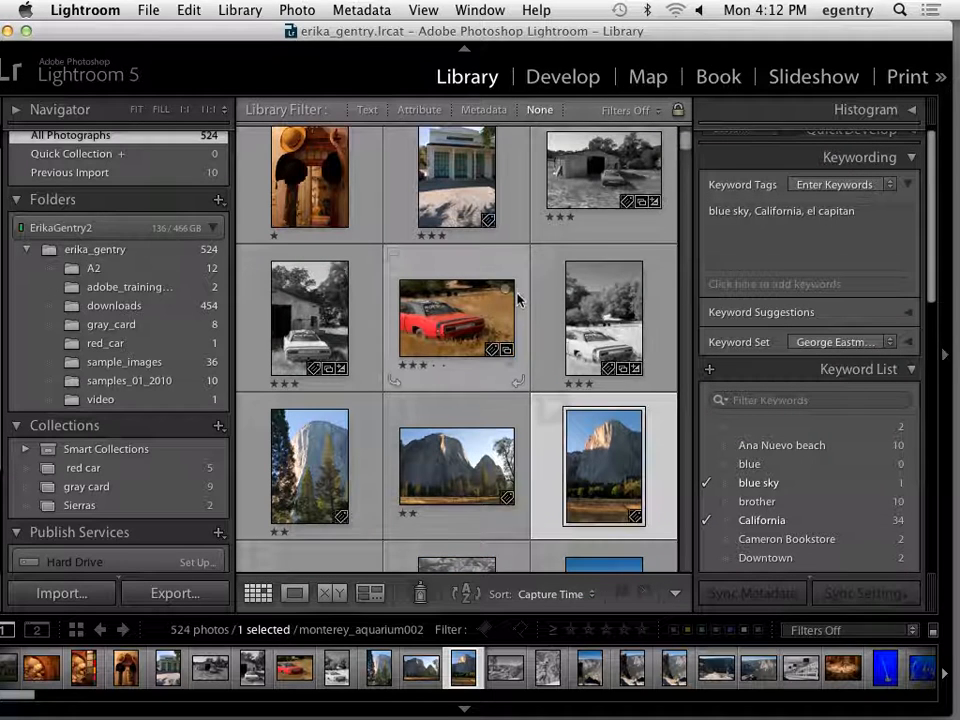
{"action": "scroll", "coordinate": [480, 300], "scroll_direction": "up", "scroll_amount": 1}
{"action": "double_click", "coordinate": [305, 317]}
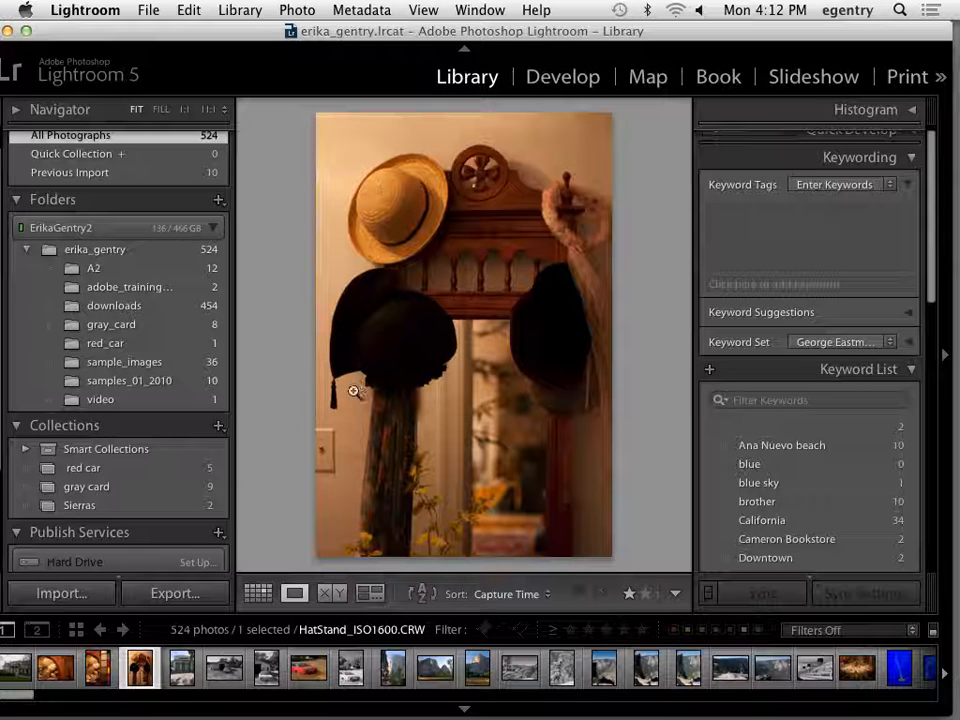
{"action": "left_click", "coordinate": [217, 426]}
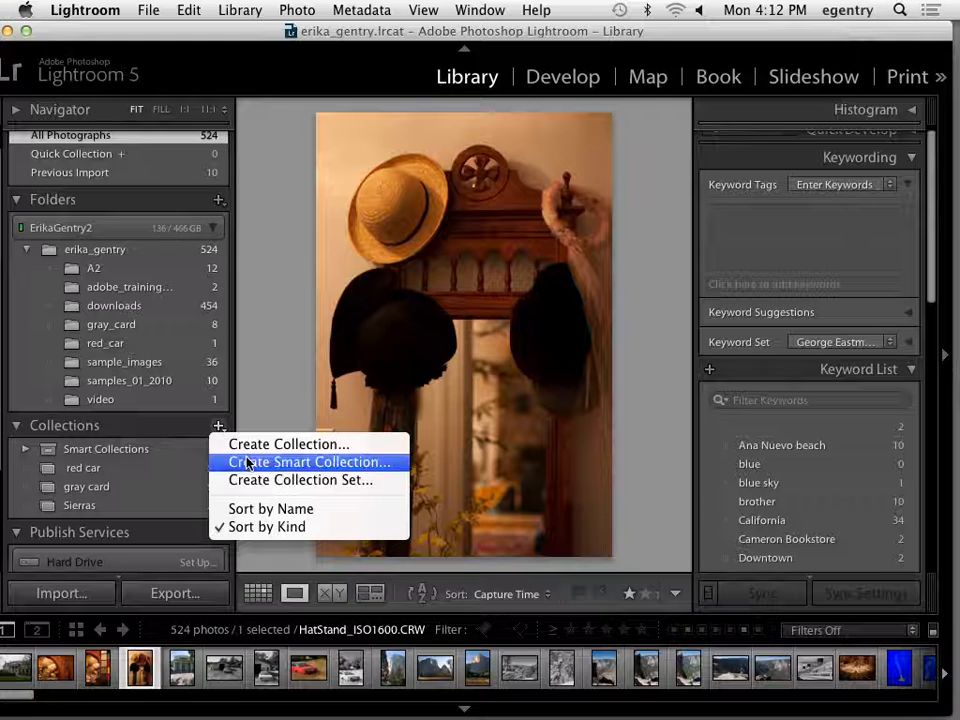
{"action": "left_click", "coordinate": [115, 432]}
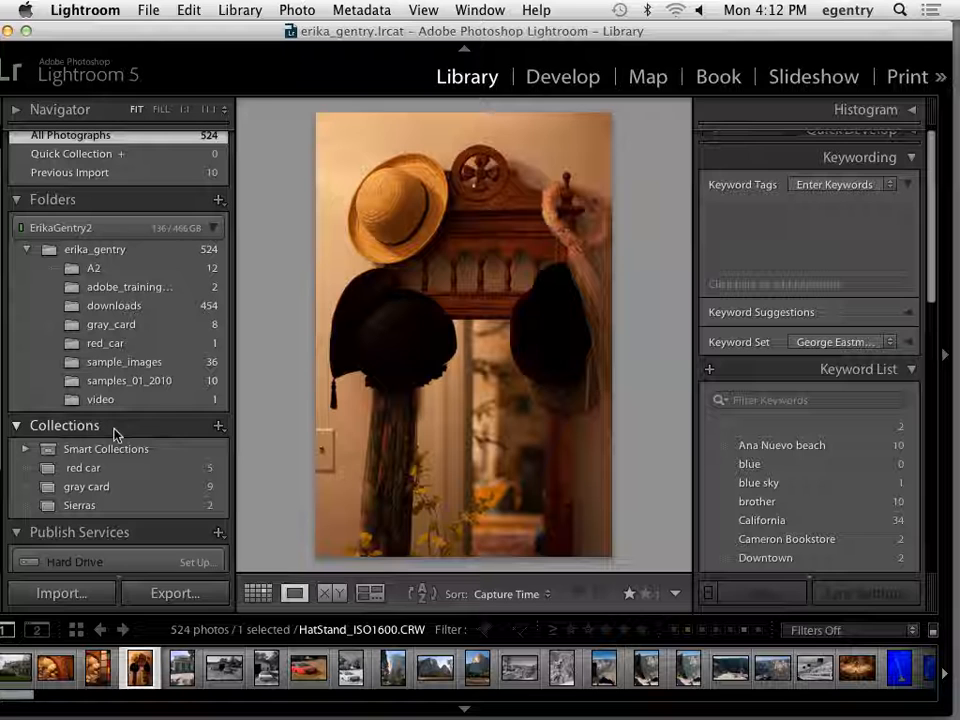
{"action": "left_click", "coordinate": [944, 355]}
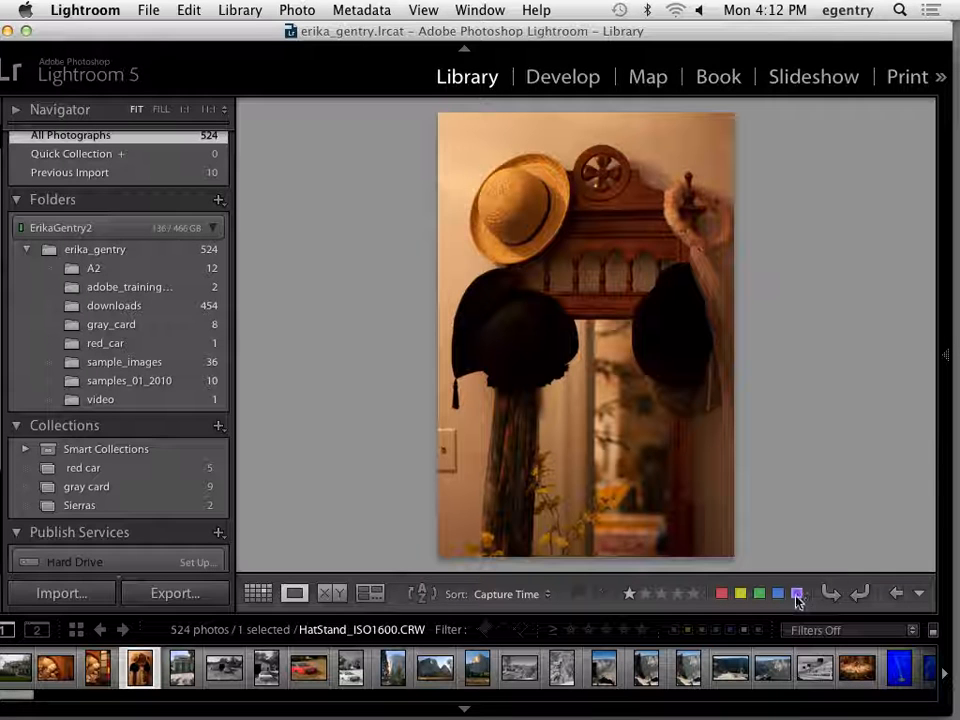
In Grid view, label the black-and-white car photo without the barn and the two black-and-white rock landscapes purple.
{"action": "left_click", "coordinate": [257, 593]}
{"action": "left_click", "coordinate": [569, 471]}
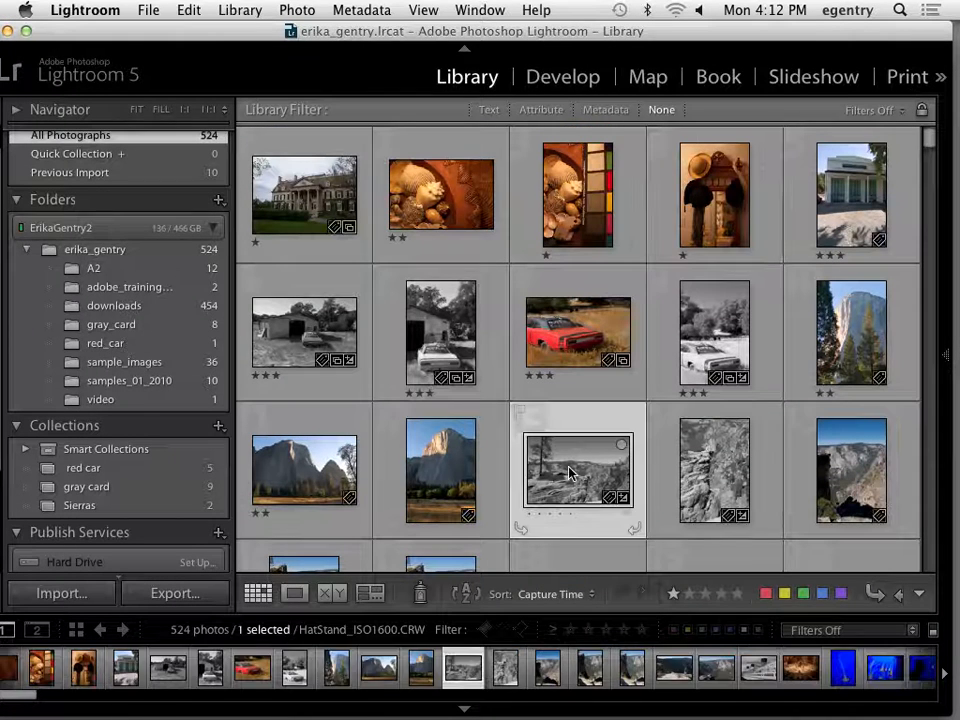
{"action": "left_click", "coordinate": [714, 333], "text": "super"}
{"action": "left_click", "coordinate": [714, 470], "text": "super"}
{"action": "left_click", "coordinate": [840, 598]}
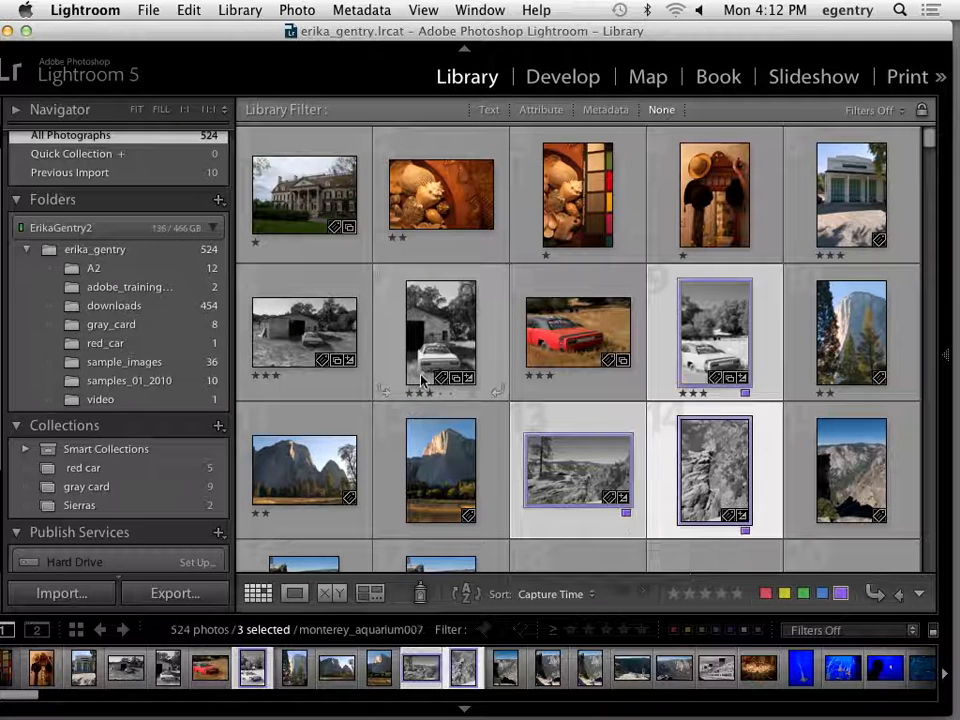
Label the Eastman House, shells, color chart and hats photos red, and select the black-and-white barn photo.
{"action": "left_click", "coordinate": [288, 202]}
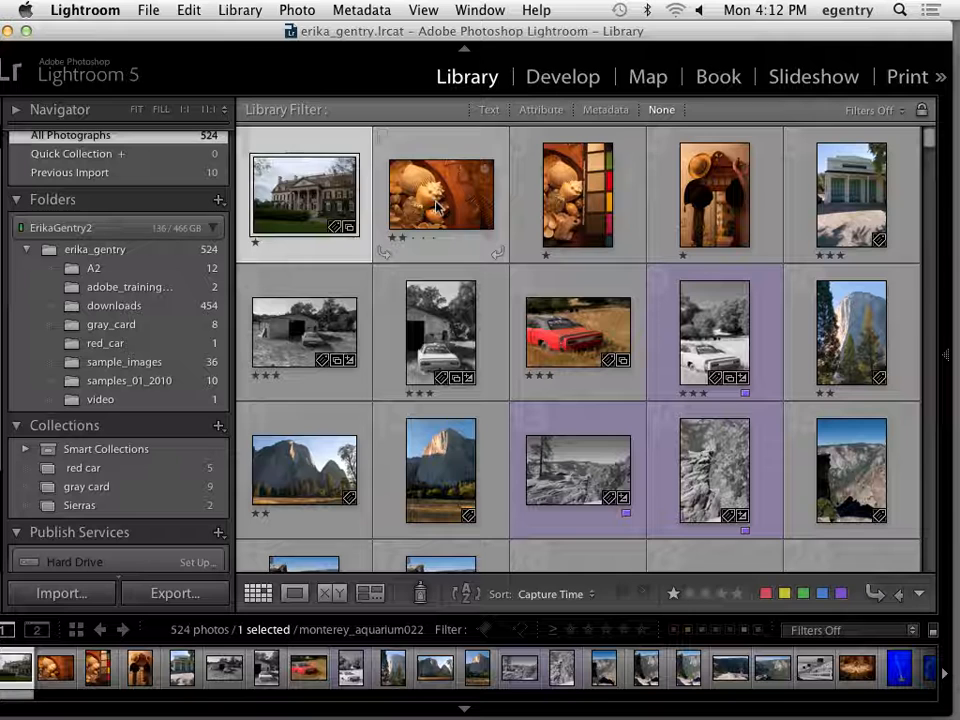
{"action": "left_click", "coordinate": [624, 192], "text": "super"}
{"action": "left_click", "coordinate": [714, 195], "text": "shift"}
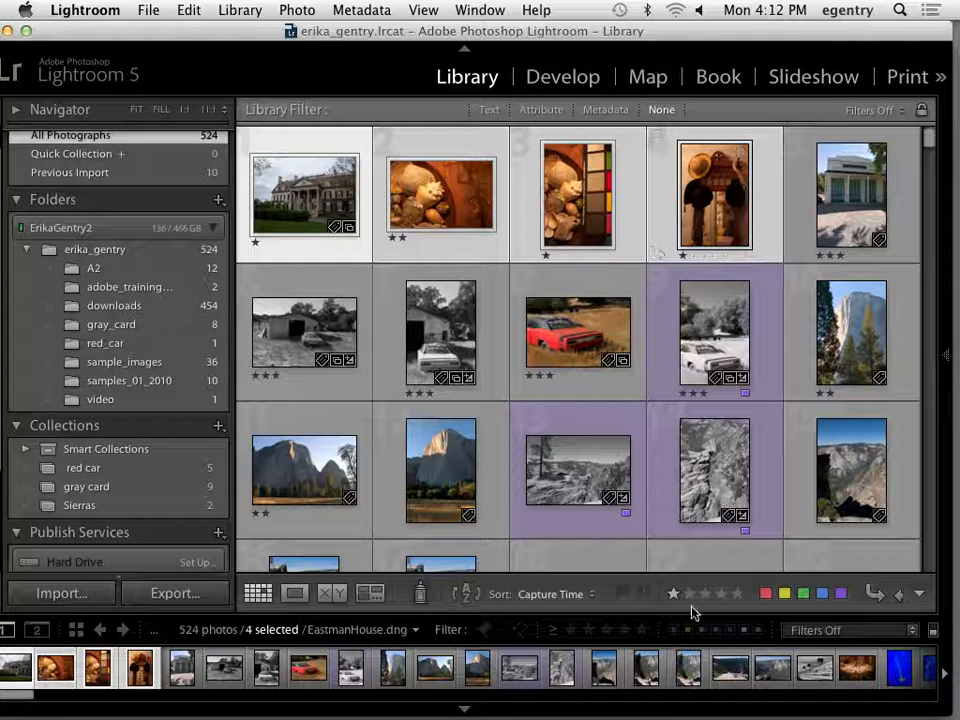
{"action": "left_click", "coordinate": [766, 594]}
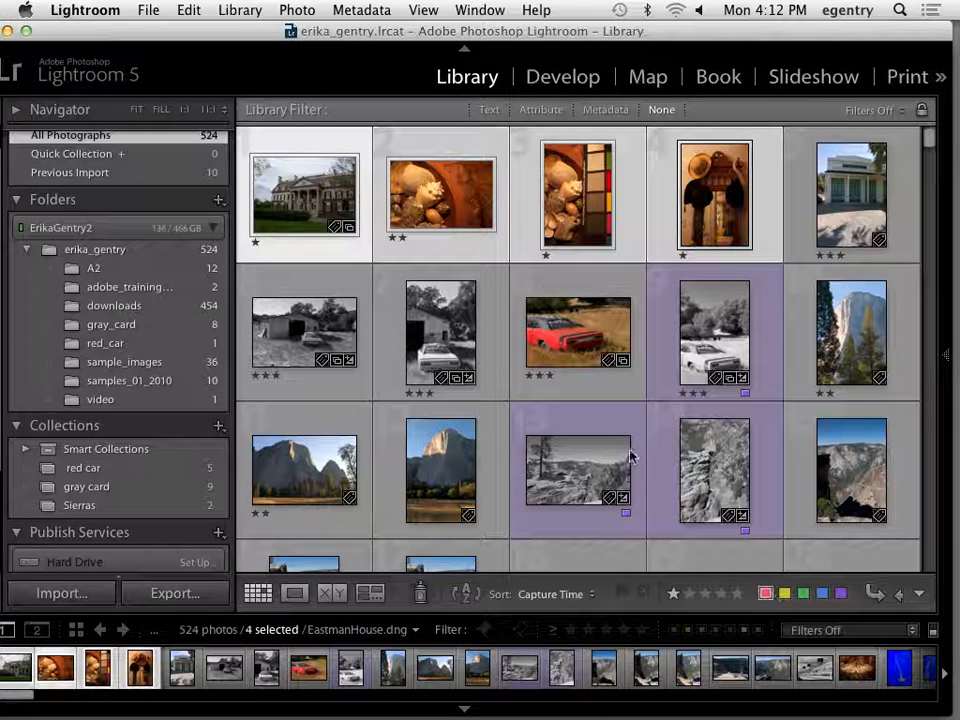
{"action": "left_click", "coordinate": [322, 328]}
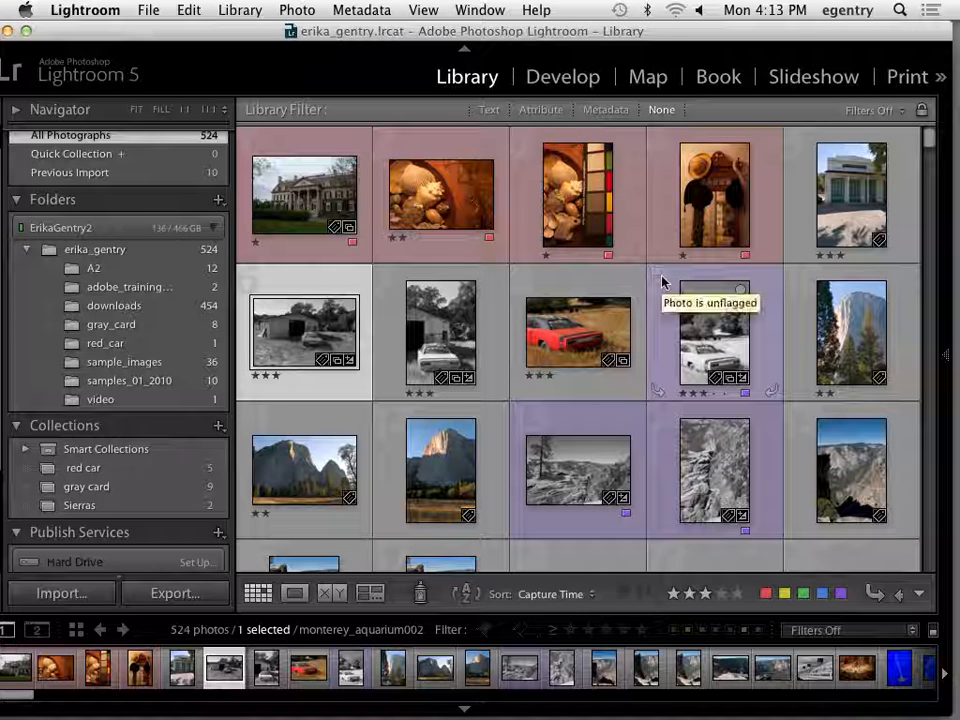
Open the single jellyfish photo monterey_aquarium011 in Loupe view, flag it as rejected, and enlarge the filmstrip to check its flag.
{"action": "scroll", "coordinate": [445, 373], "scroll_direction": "down", "scroll_amount": 1}
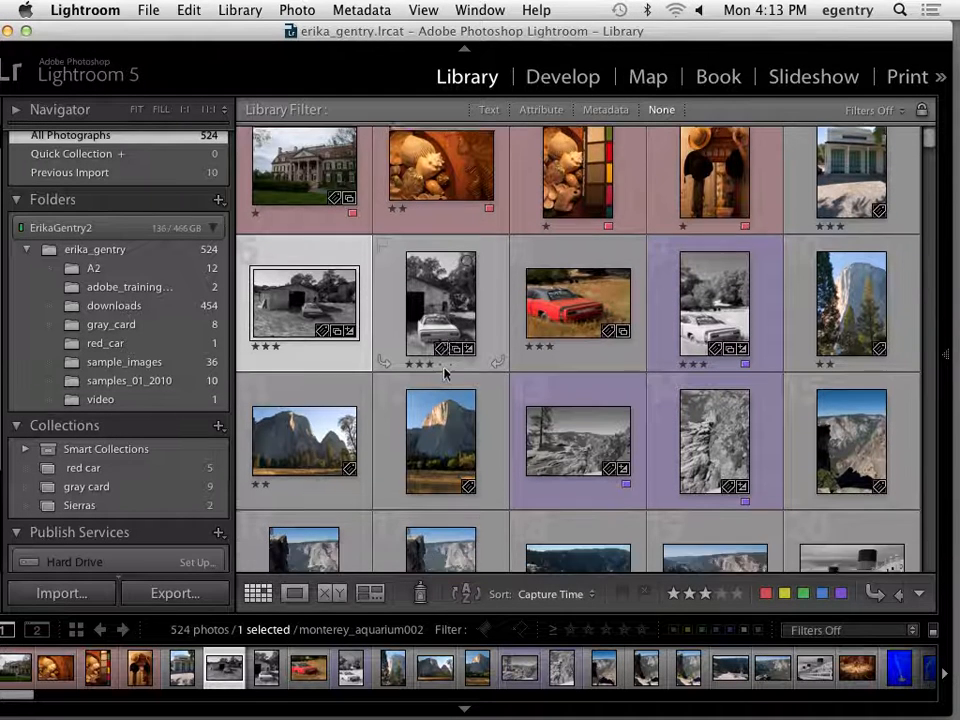
{"action": "scroll", "coordinate": [445, 373], "scroll_direction": "down", "scroll_amount": 5}
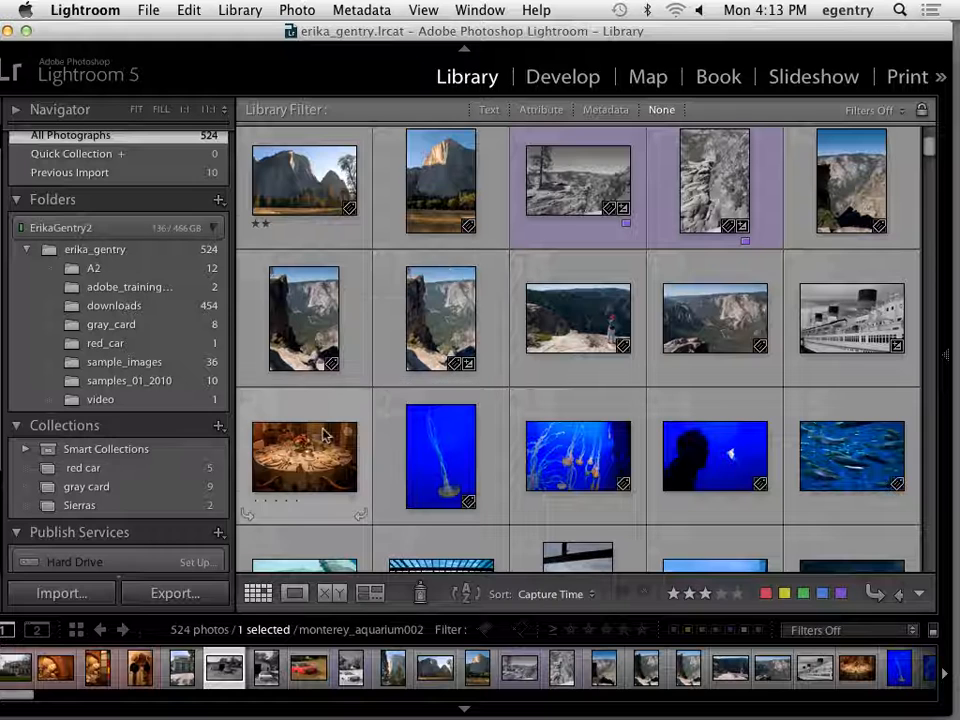
{"action": "scroll", "coordinate": [326, 431], "scroll_direction": "down", "scroll_amount": 2}
{"action": "double_click", "coordinate": [437, 373]}
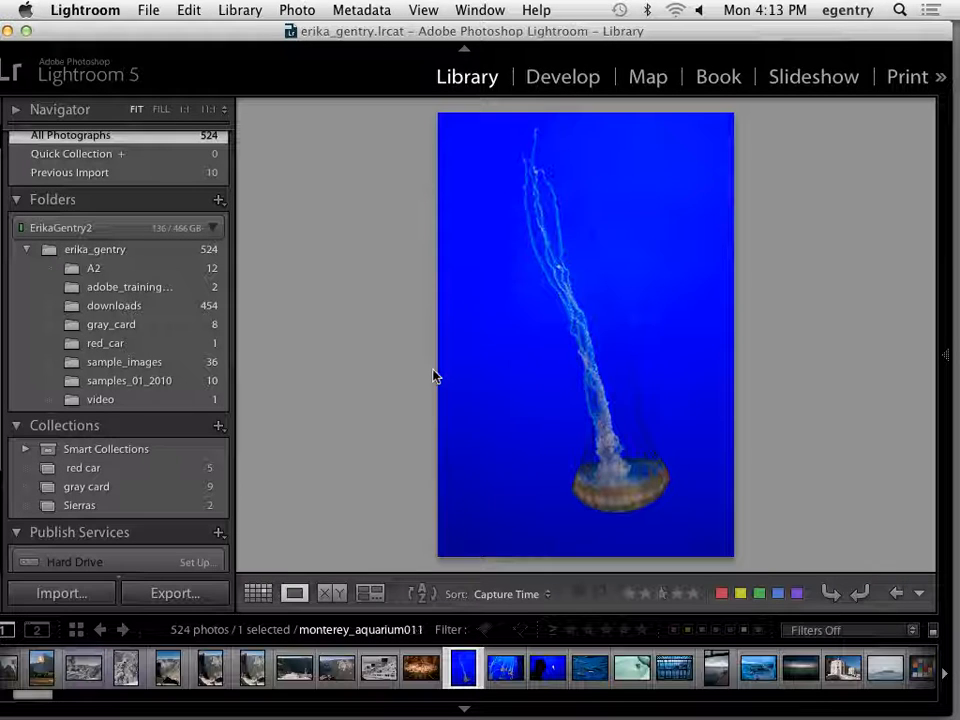
{"action": "key", "text": "x"}
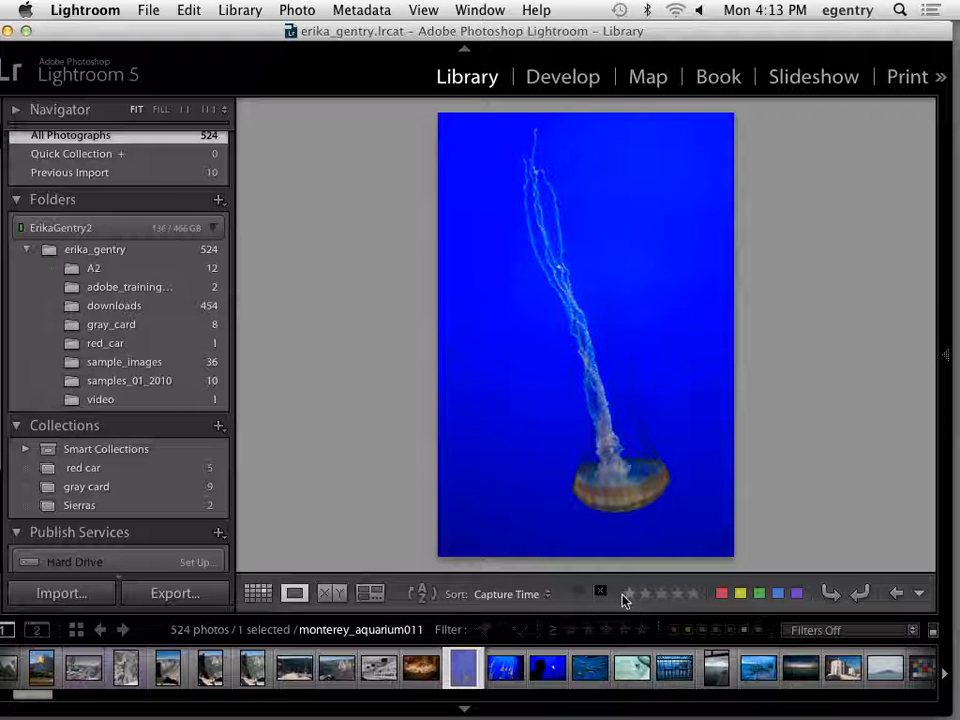
{"action": "left_click_drag", "start_coordinate": [557, 613], "coordinate": [546, 546]}
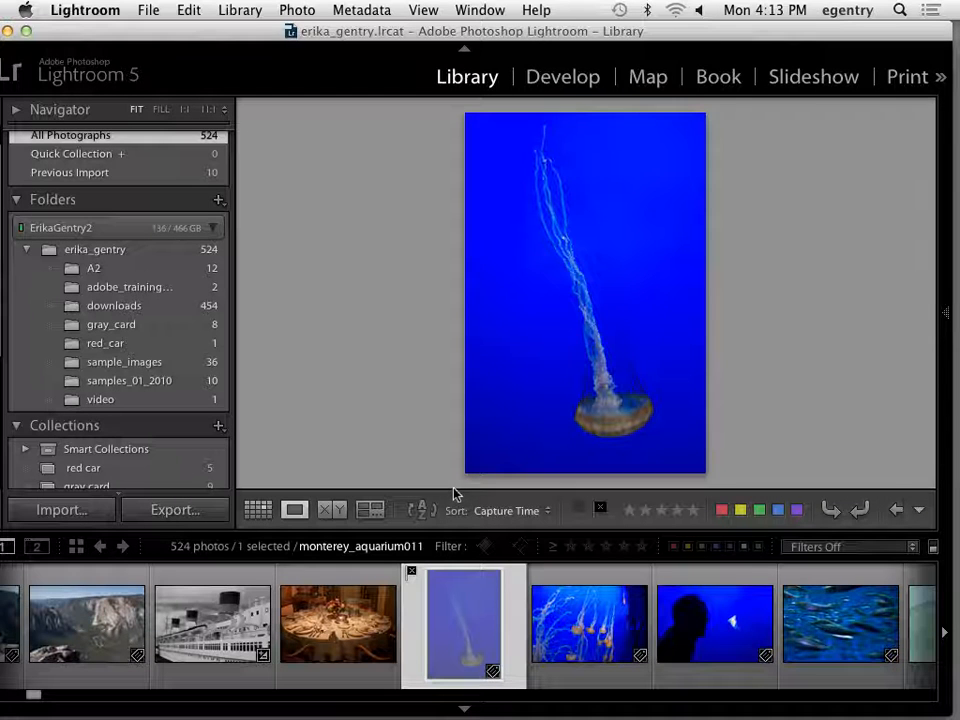
{"action": "left_click_drag", "start_coordinate": [451, 531], "coordinate": [453, 588]}
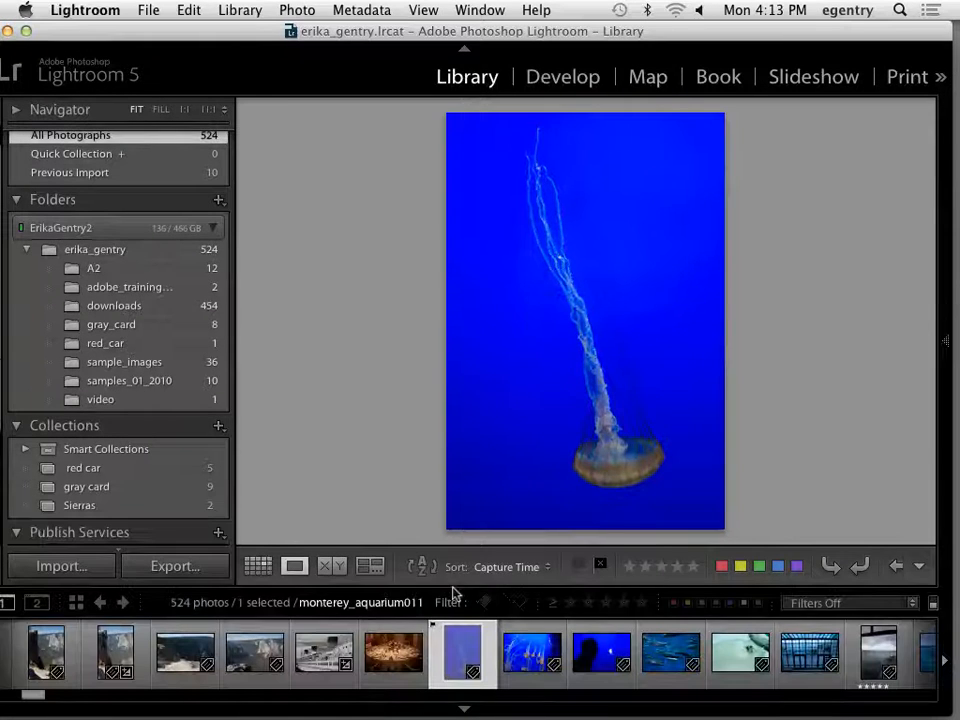
Look through the aquarium photos after the rejected one, the ferry photo and the first beach surf photo in Loupe view.
{"action": "key", "text": "Right"}
{"action": "key", "text": "Right"}
{"action": "key", "text": "Right"}
{"action": "key", "text": "Right"}
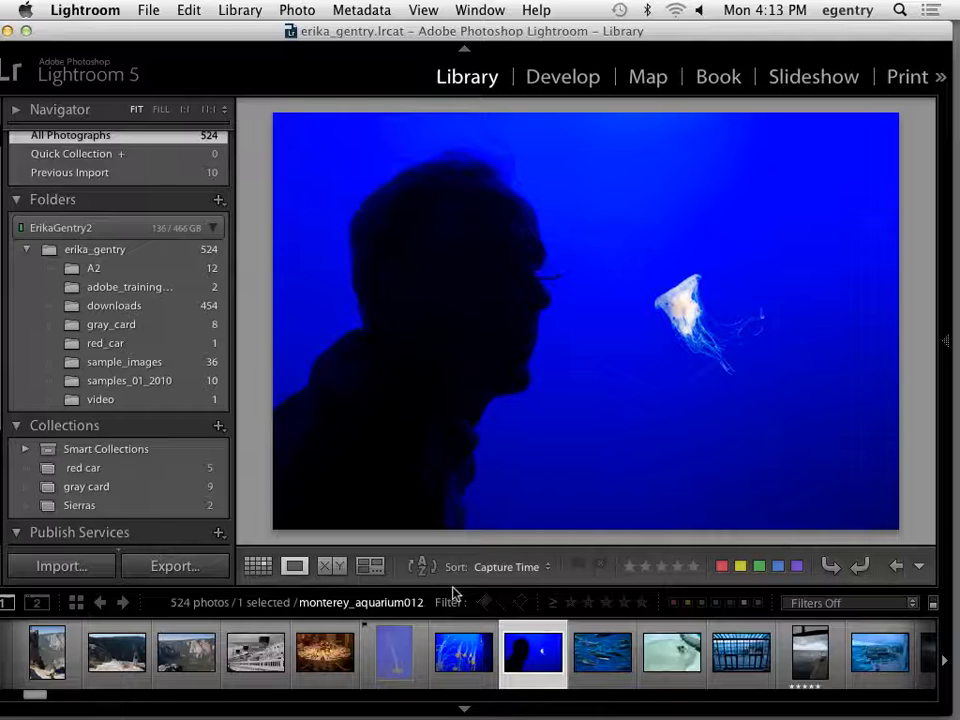
{"action": "key", "text": "Right"}
{"action": "key", "text": "Right"}
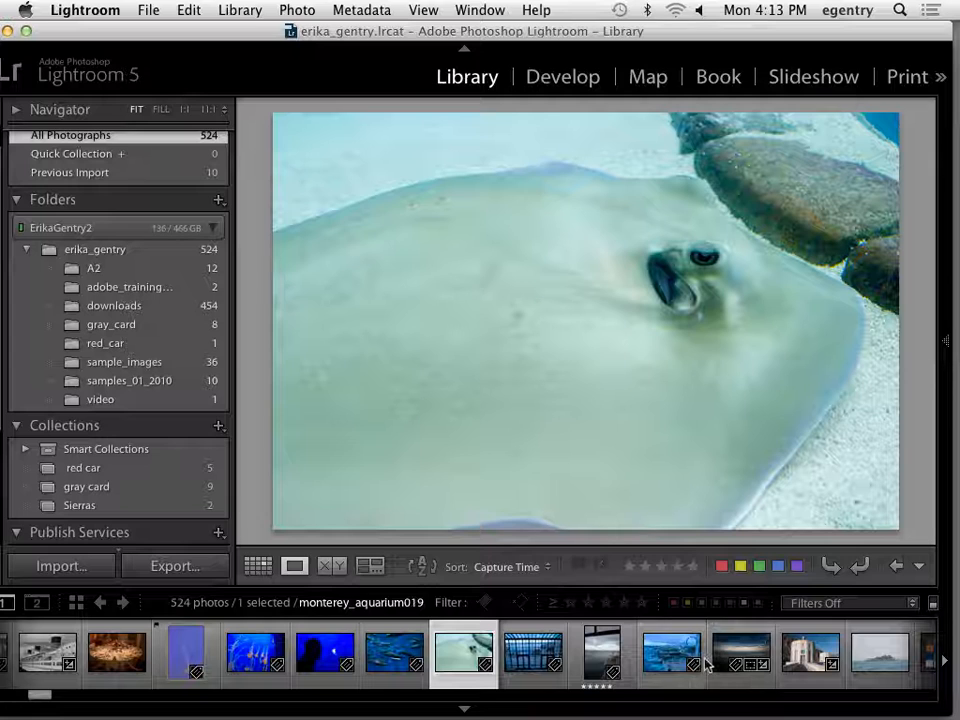
{"action": "left_click", "coordinate": [877, 660]}
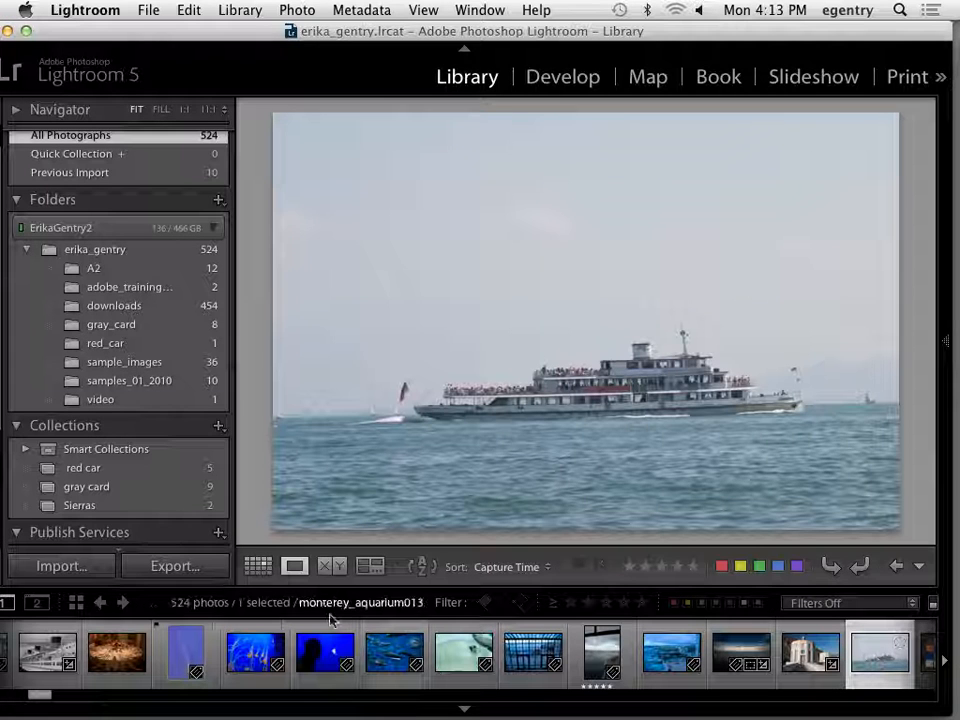
{"action": "left_click_drag", "start_coordinate": [36, 702], "coordinate": [64, 691]}
{"action": "left_click", "coordinate": [281, 654]}
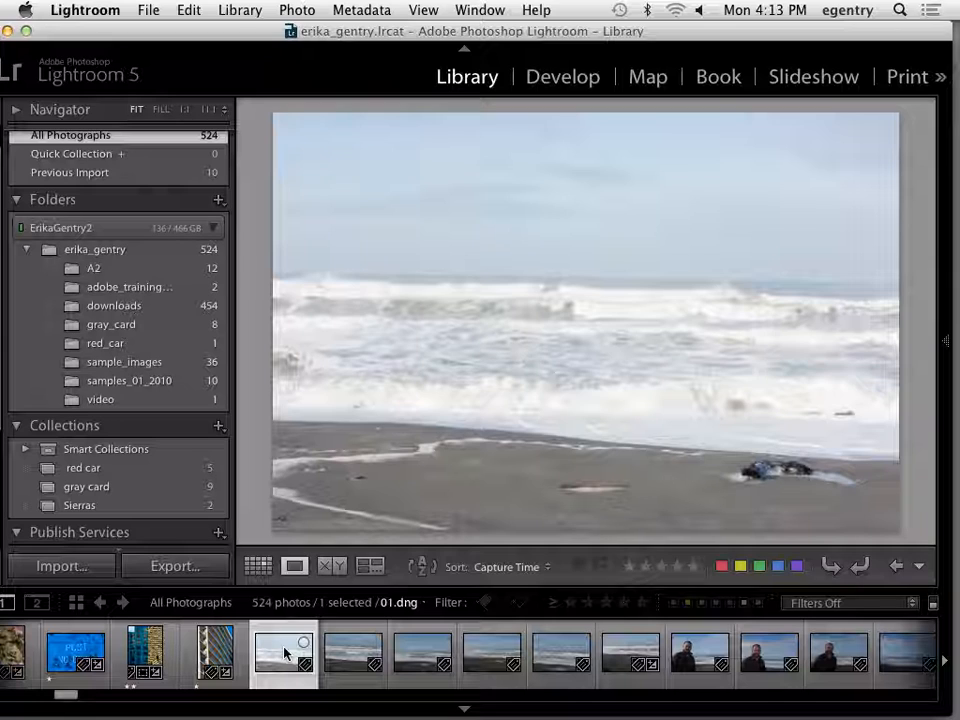
{"action": "key", "text": "Right"}
Delete the rejected jellyfish photo, permanently removing its file, and show the keywording side of the workspace again.
{"action": "left_click", "coordinate": [243, 10]}
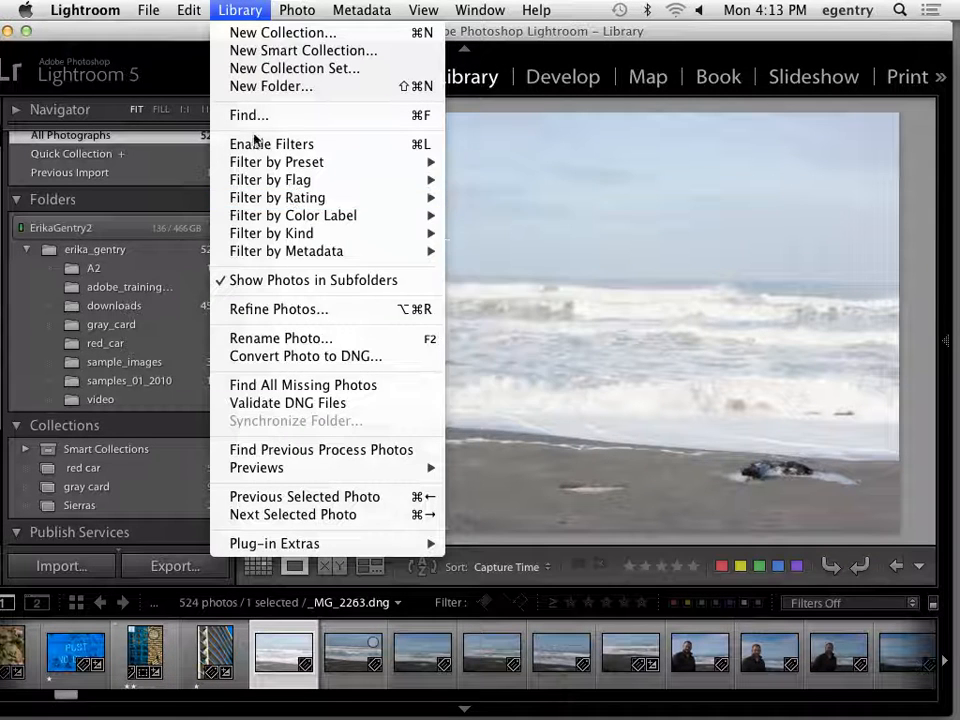
{"action": "mouse_move", "coordinate": [288, 12]}
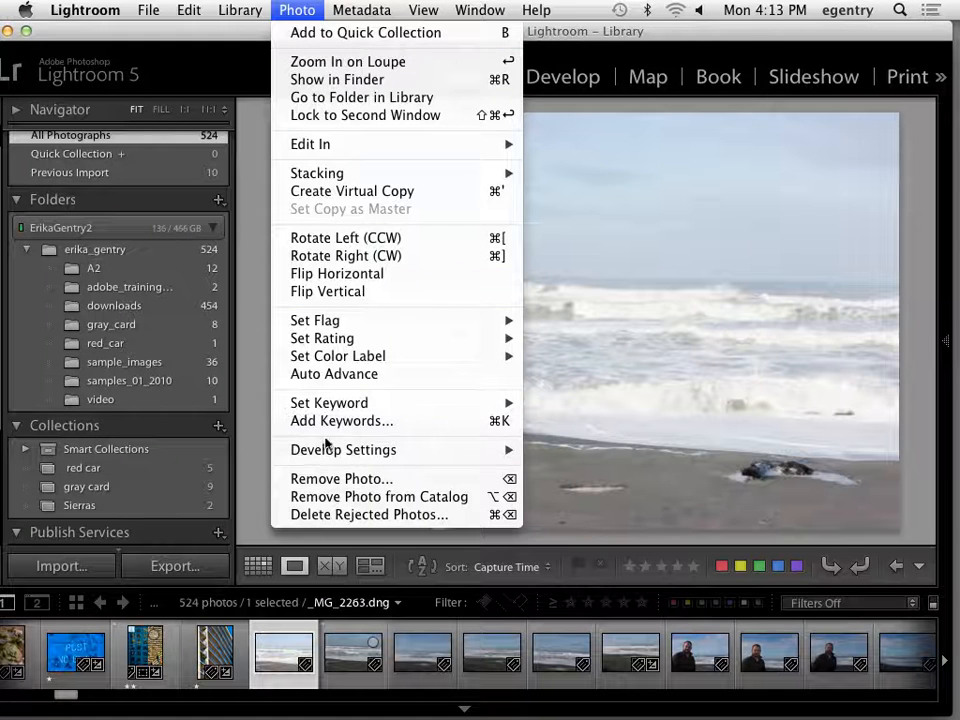
{"action": "left_click", "coordinate": [315, 515]}
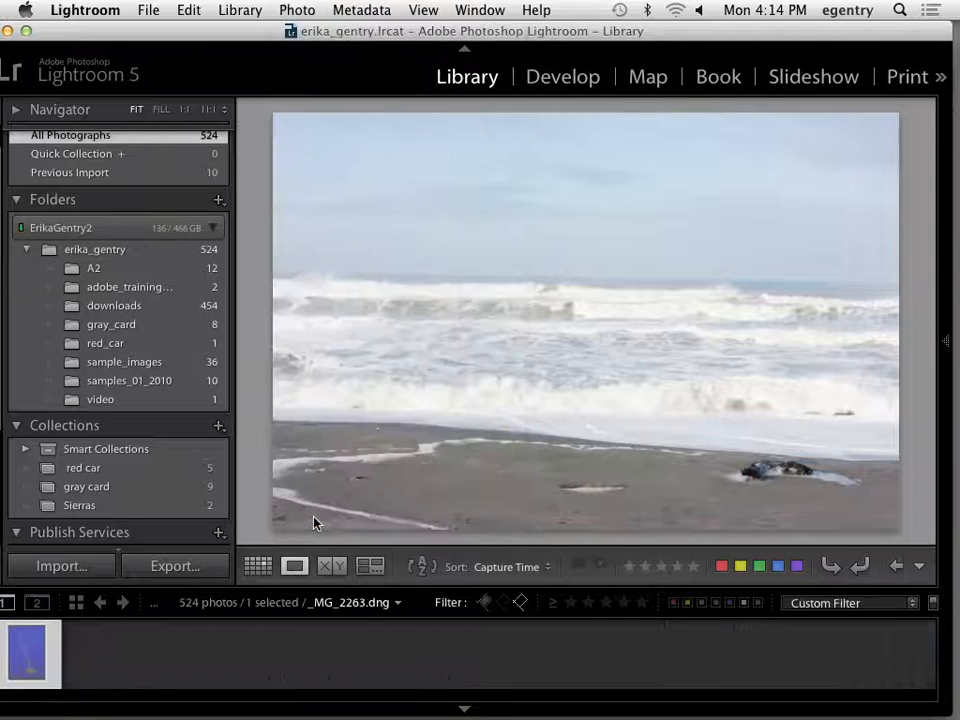
{"action": "left_click", "coordinate": [448, 282]}
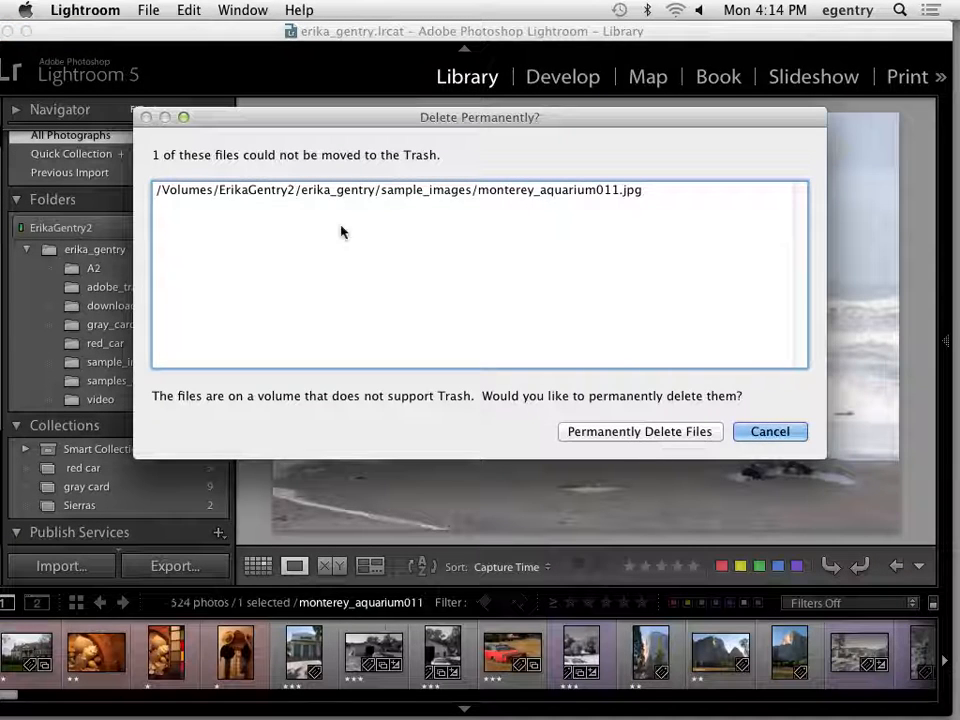
{"action": "left_click", "coordinate": [627, 432]}
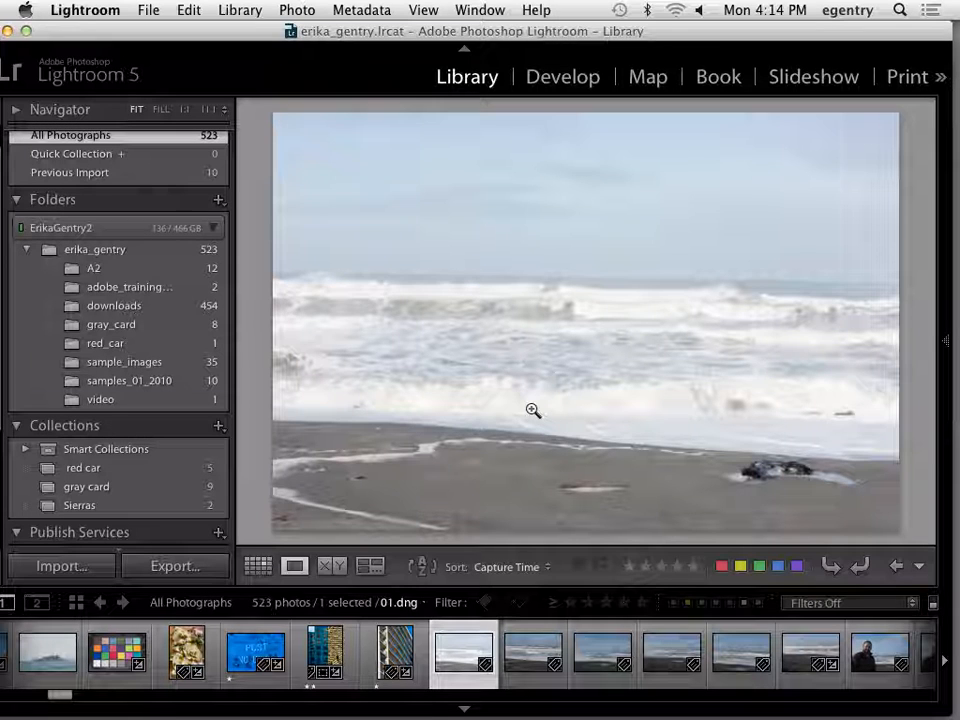
{"action": "mouse_move", "coordinate": [574, 31]}
{"action": "left_mouse_down"}
{"action": "mouse_move", "coordinate": [575, 50]}
{"action": "mouse_move", "coordinate": [579, 31]}
{"action": "left_mouse_up"}
{"action": "left_click", "coordinate": [940, 343]}
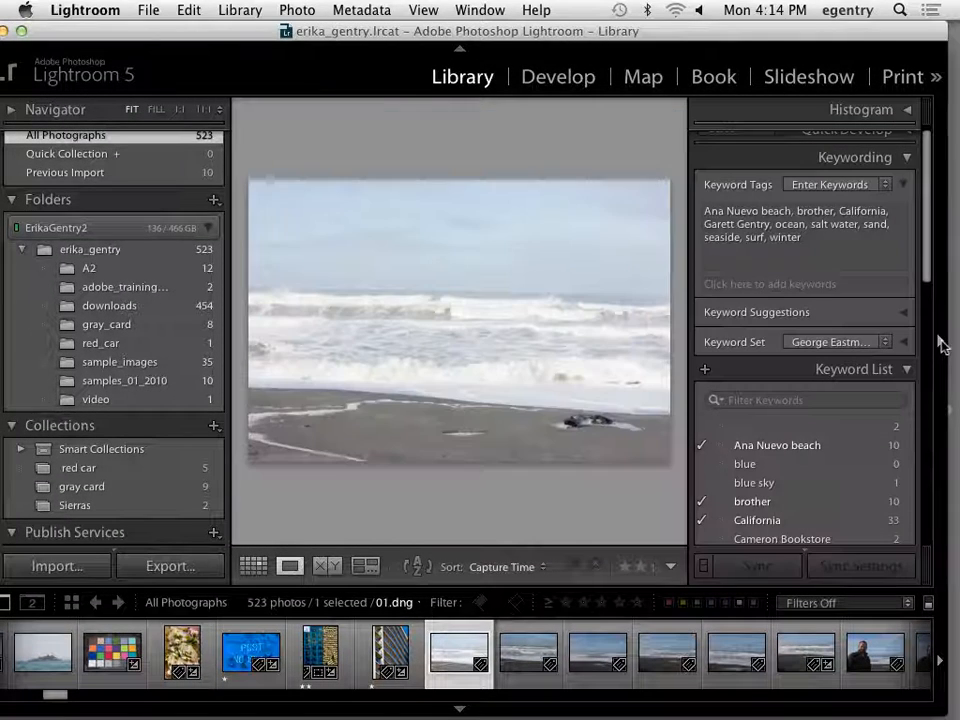
Switch to Adobe Acrobat Pro and review the Lab 6 assignment PDF from the Turn In section back to its first page.
{"action": "left_click", "coordinate": [622, 690]}
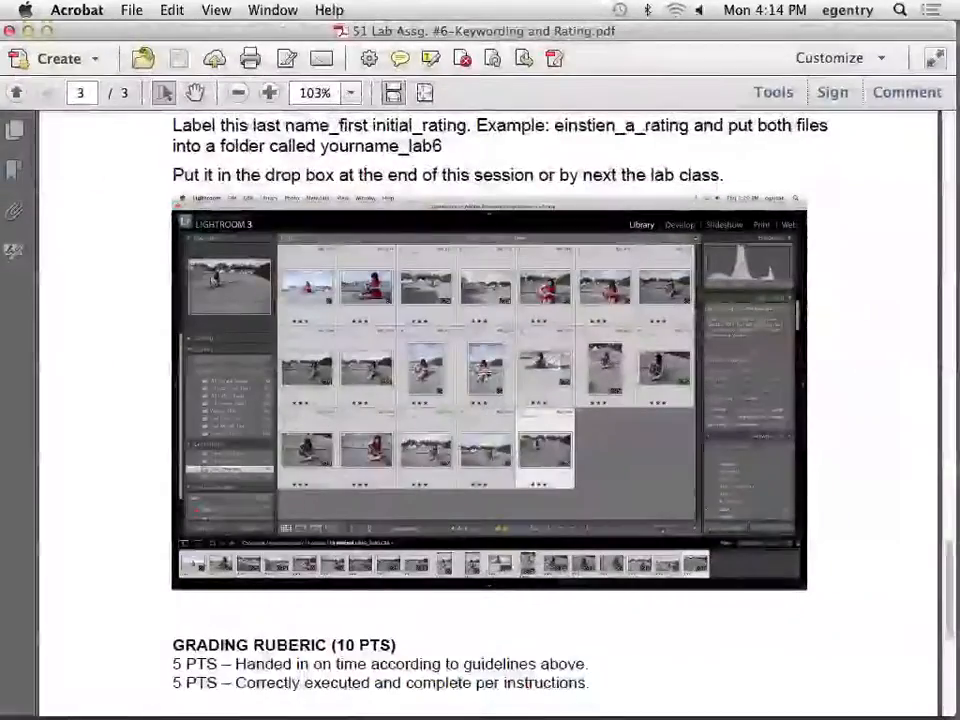
{"action": "scroll", "coordinate": [862, 435], "scroll_direction": "up", "scroll_amount": 8}
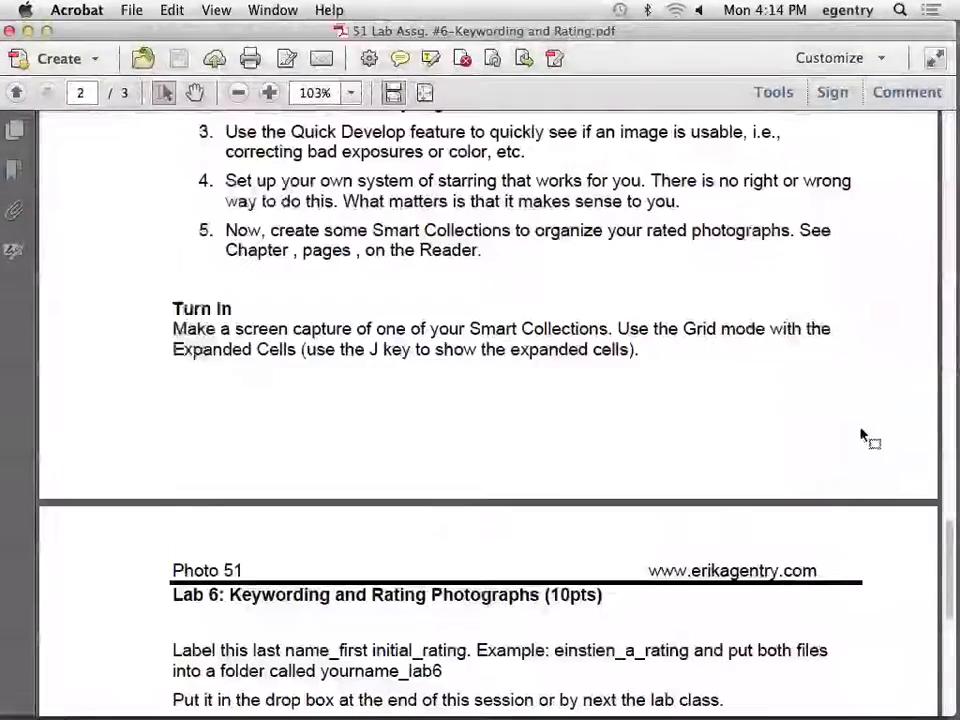
{"action": "scroll", "coordinate": [926, 369], "scroll_direction": "up", "scroll_amount": 10}
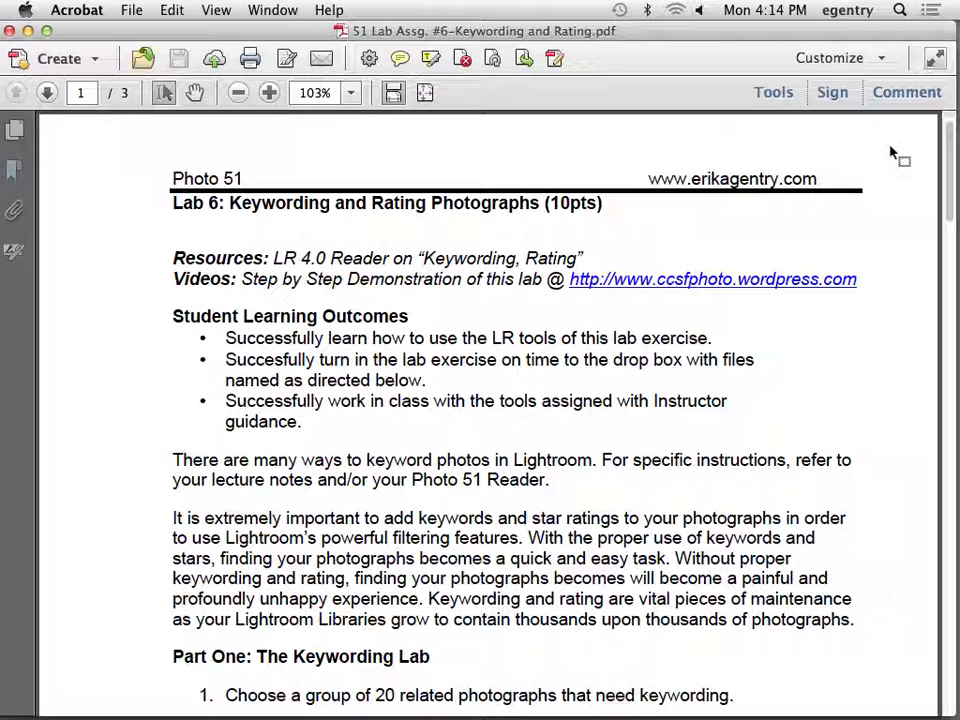
{"action": "mouse_move", "coordinate": [195, 714]}
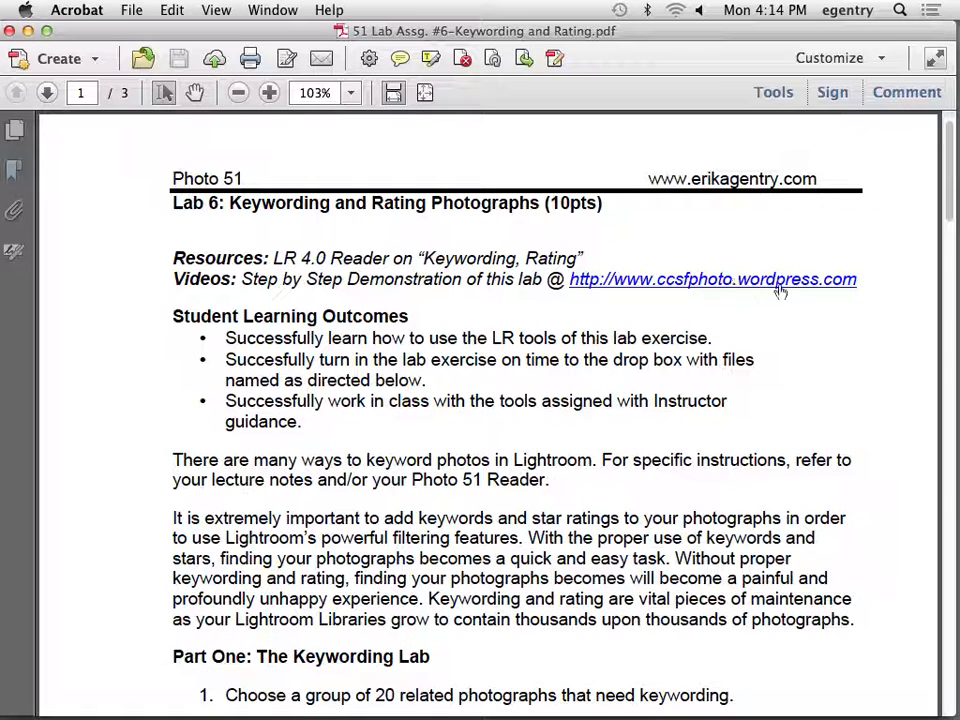
{"action": "mouse_move", "coordinate": [467, 703]}
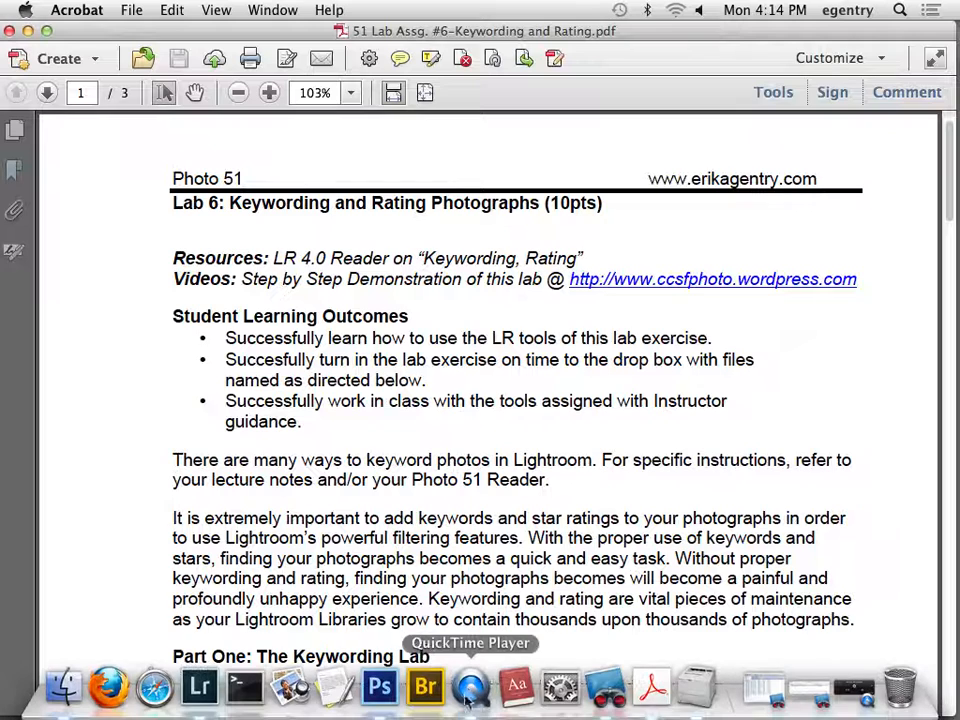
{"action": "left_click", "coordinate": [470, 688]}
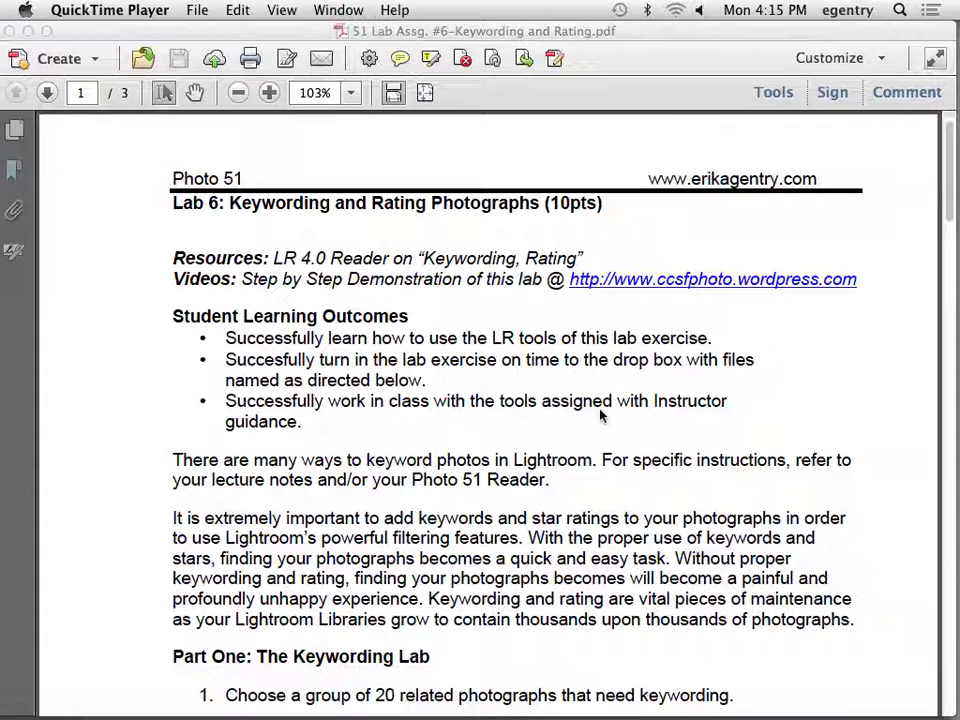